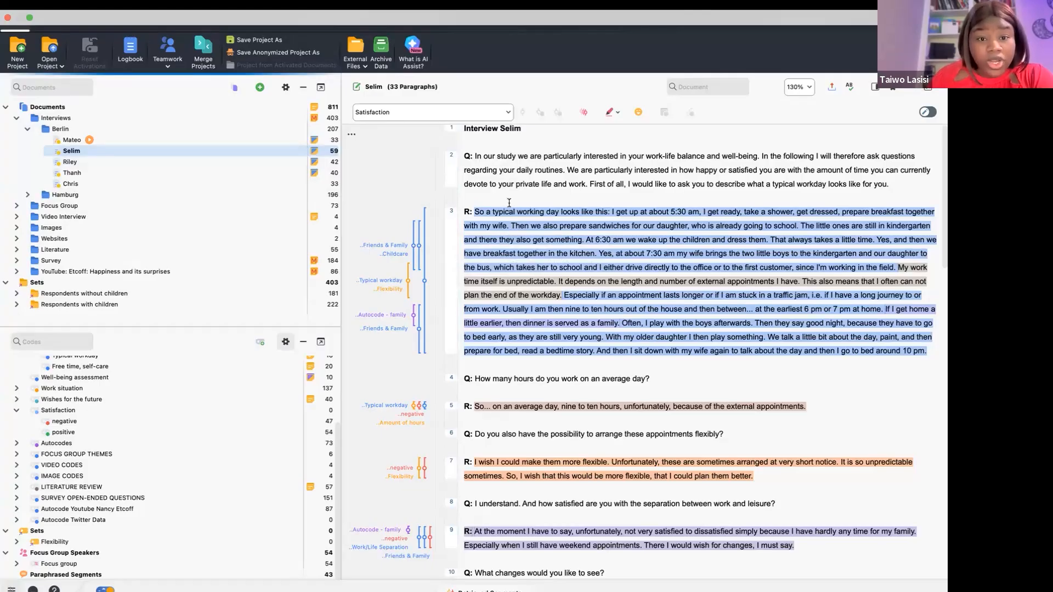
- Create a new project named New project (1) in the MAXQDA24 folder
scroll(509, 202, "up", 1)
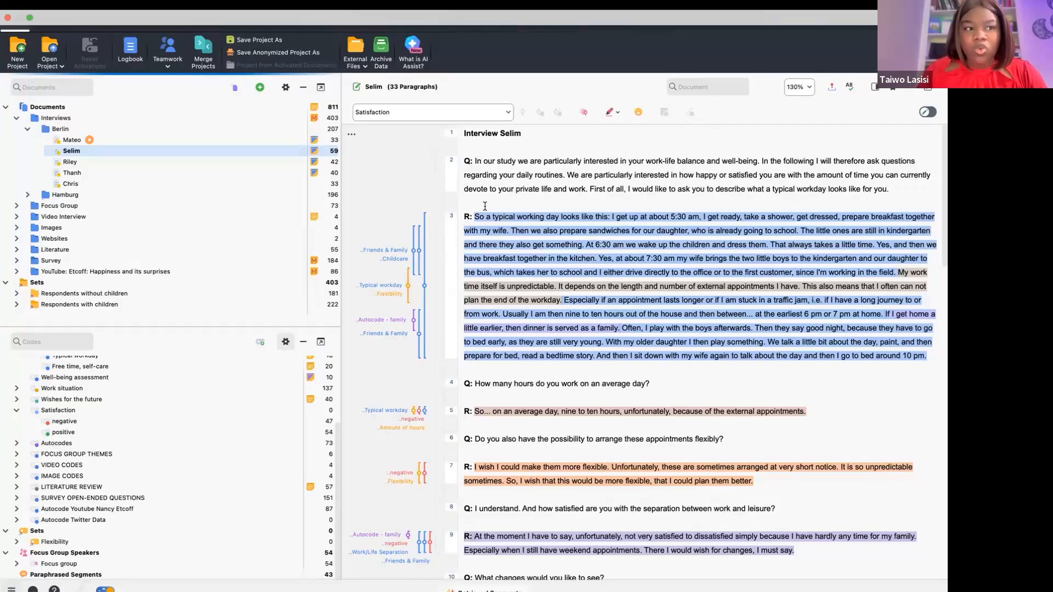
left_click(17, 64)
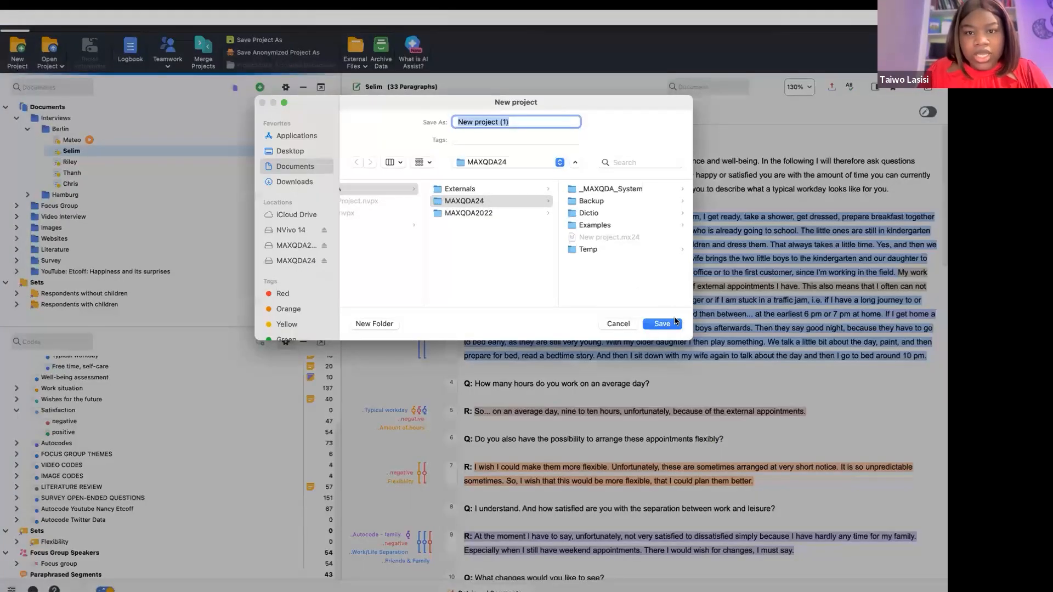
left_click(674, 323)
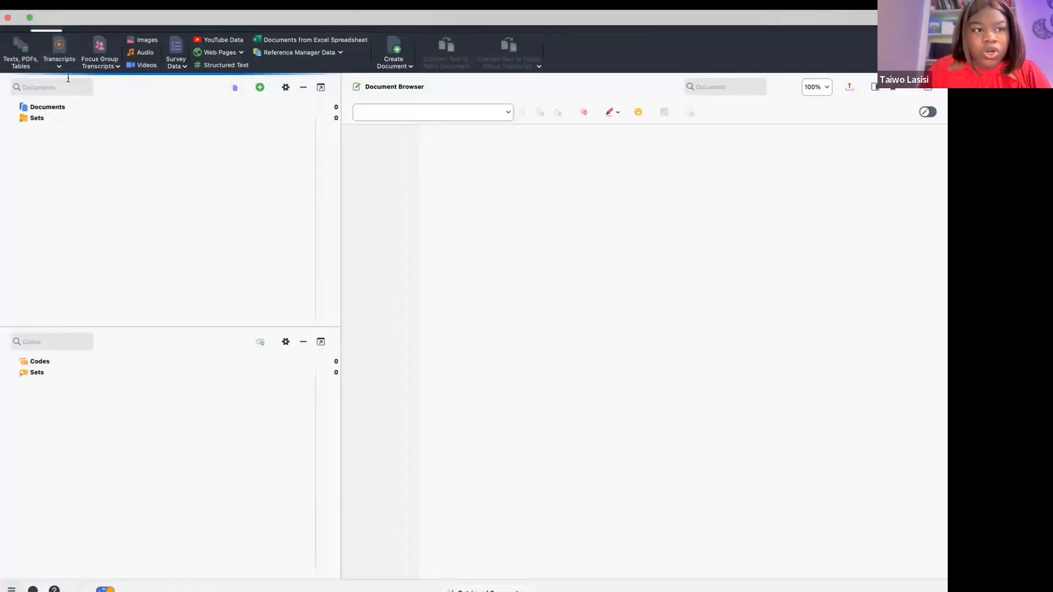
- Reopen the recently used Work Life Balance project from the English examples folder
mouse_move(42, 5)
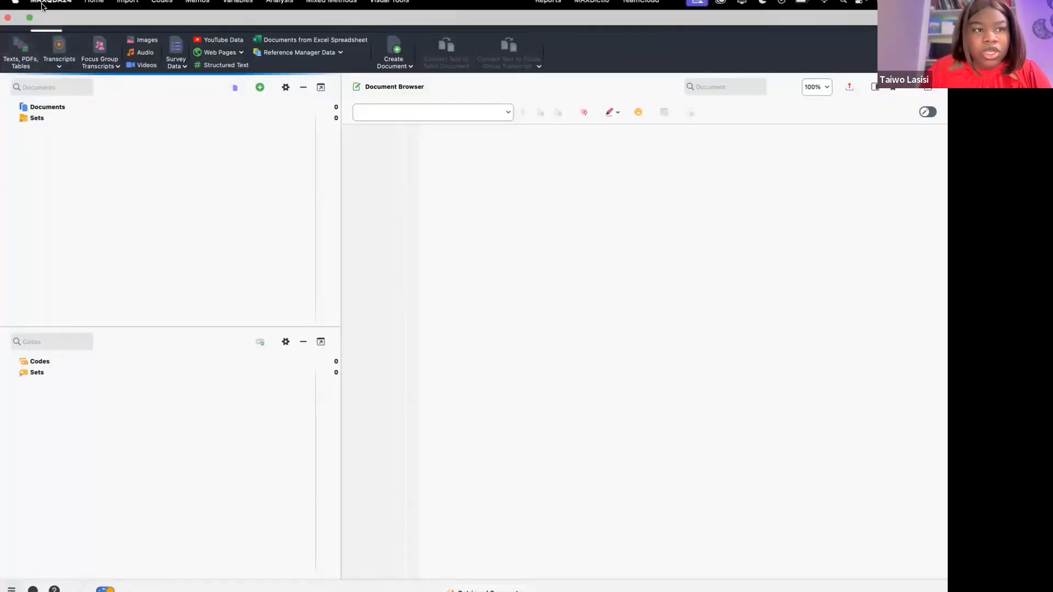
left_click(94, 2)
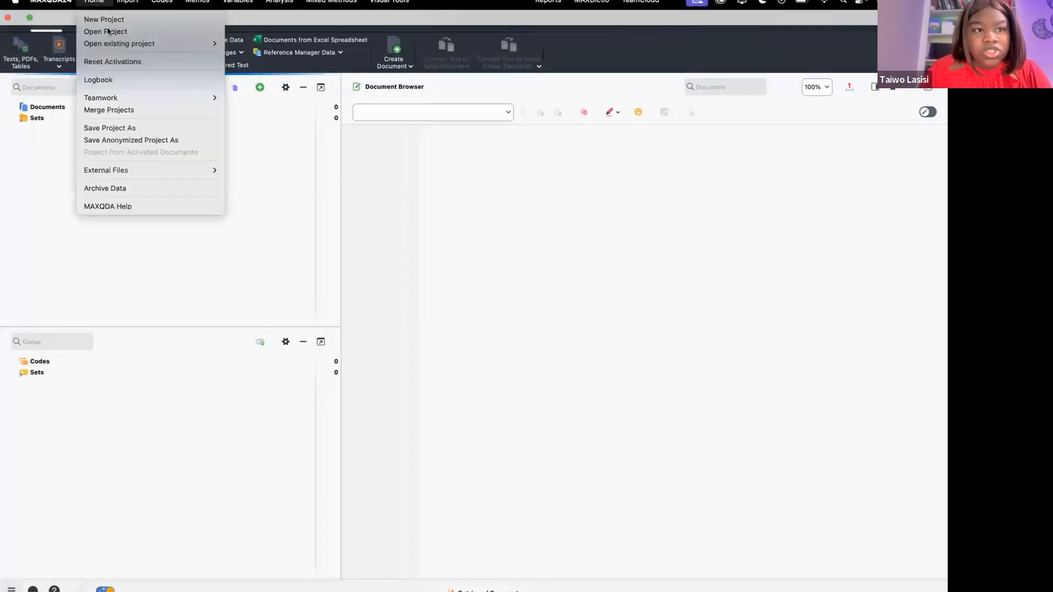
left_click(134, 44)
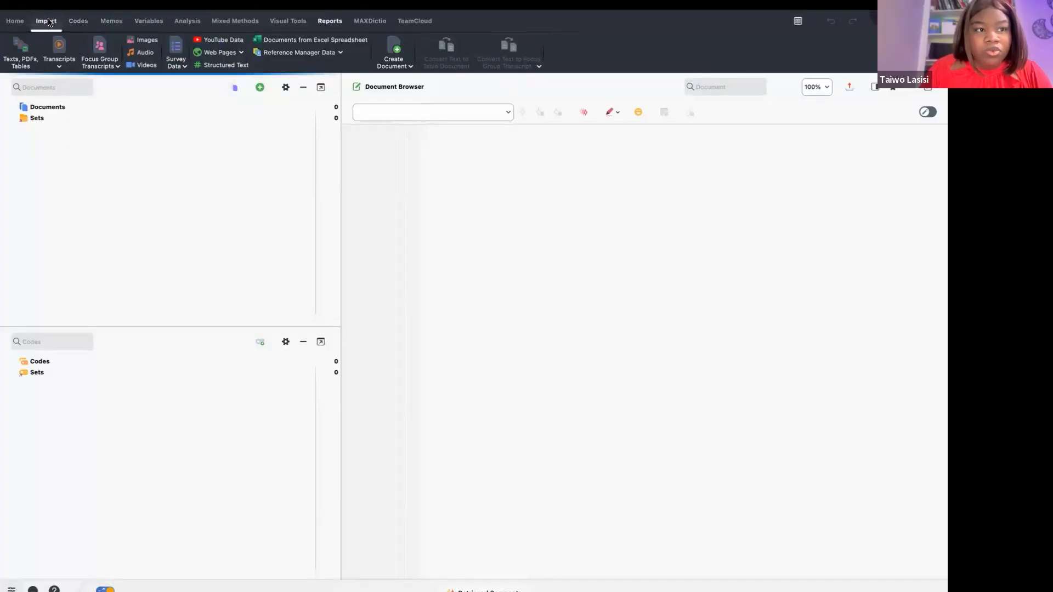
left_click(15, 21)
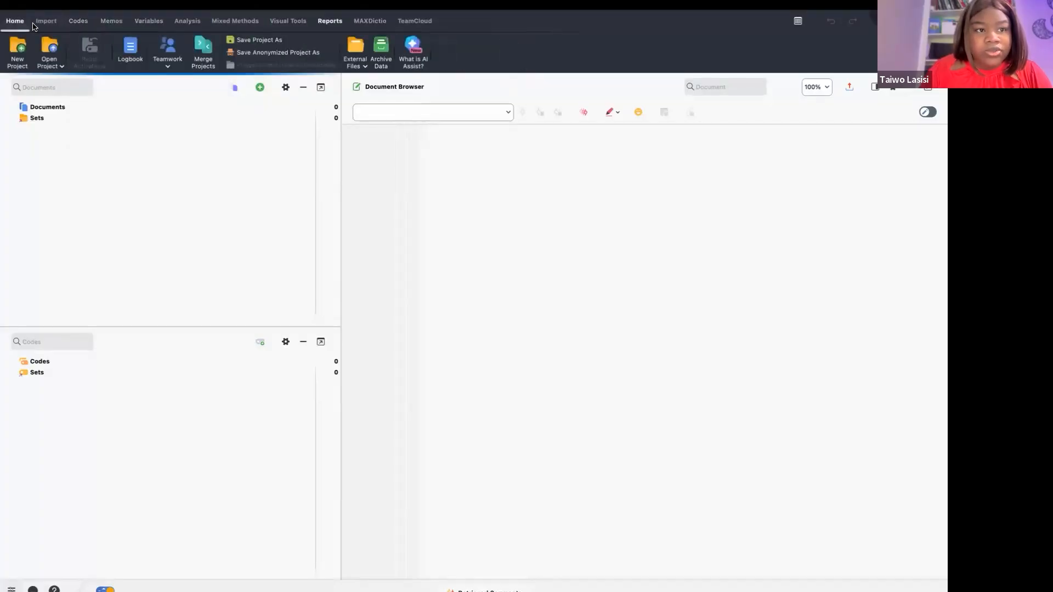
left_click(60, 67)
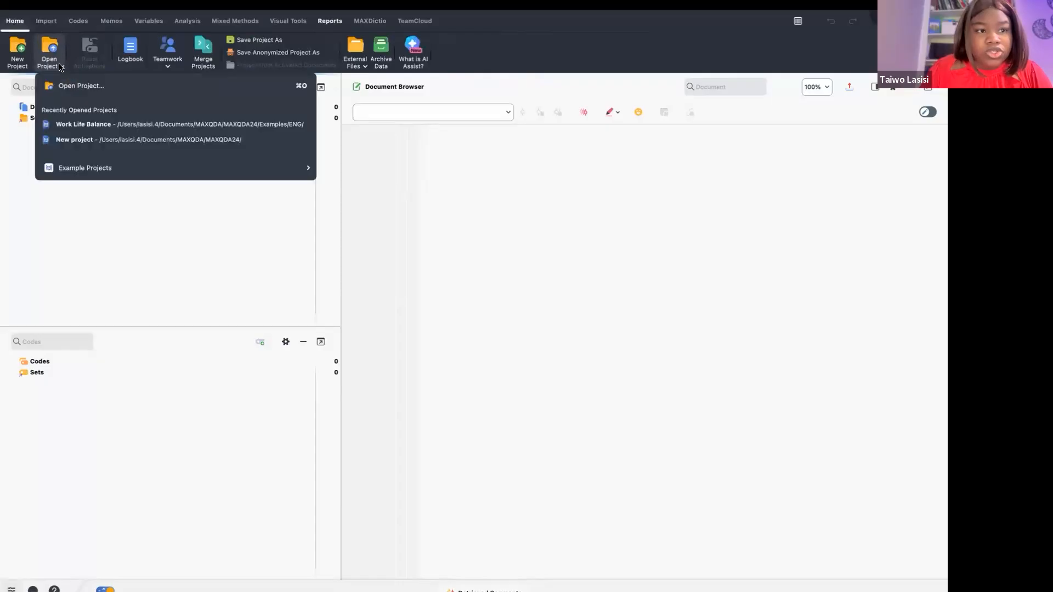
left_click(81, 129)
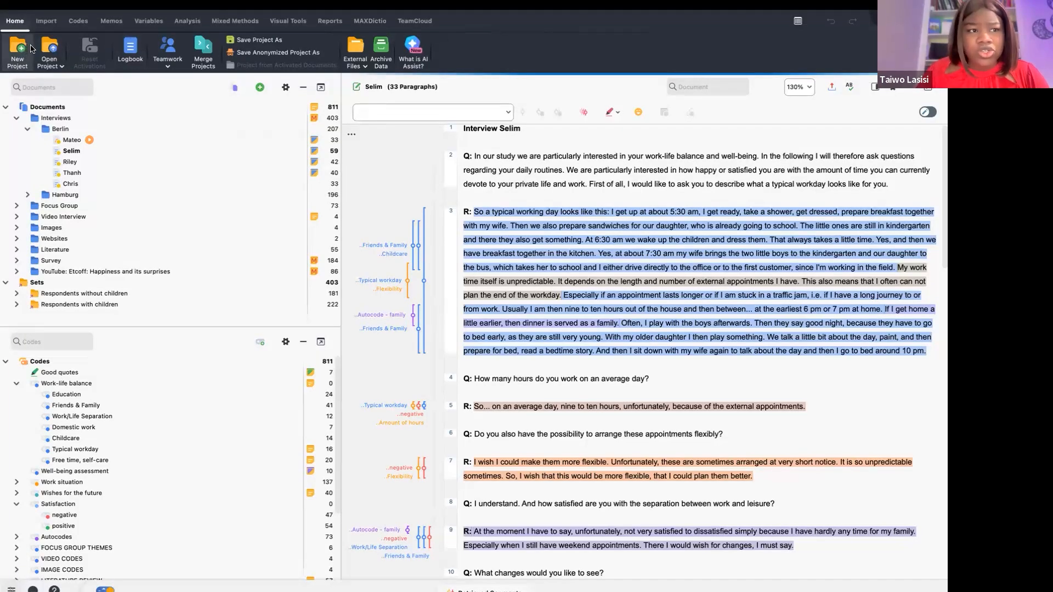
- View three interview transcripts in the Berlin folder, starting and ending with the second one in the list
left_click(46, 21)
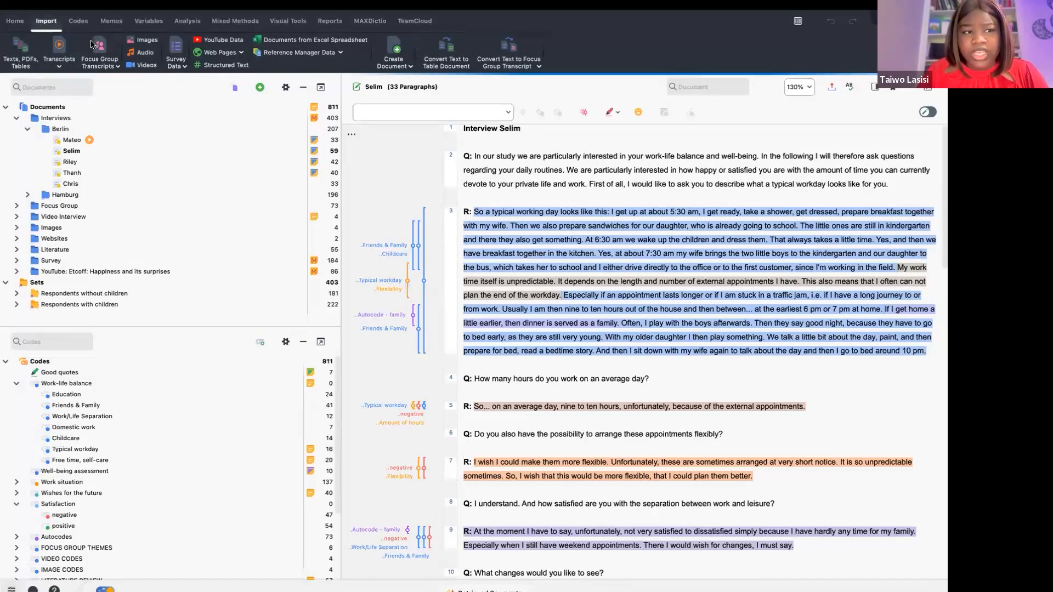
left_click(78, 153)
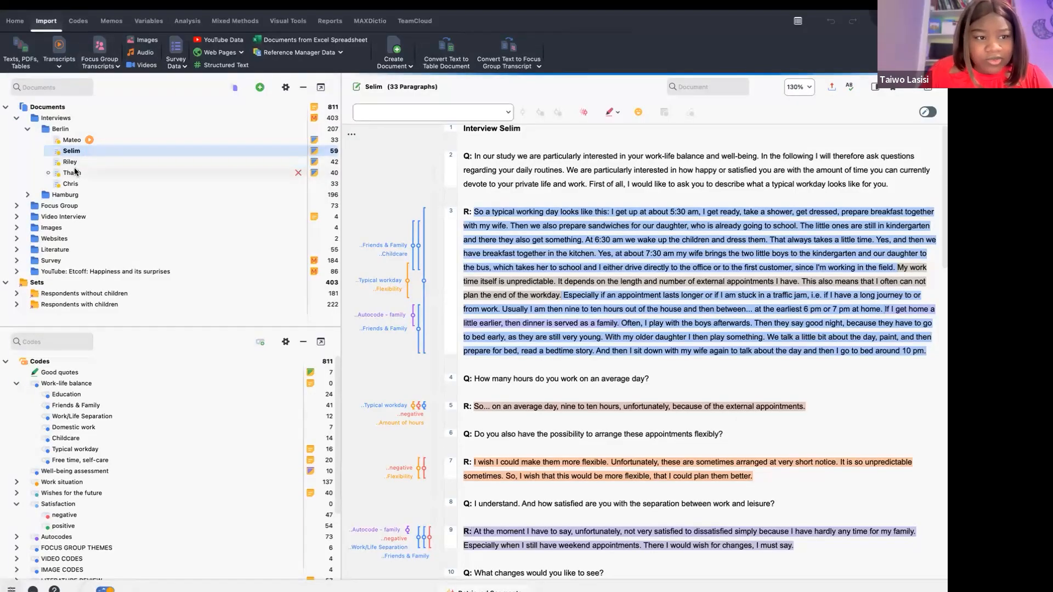
left_click(74, 170)
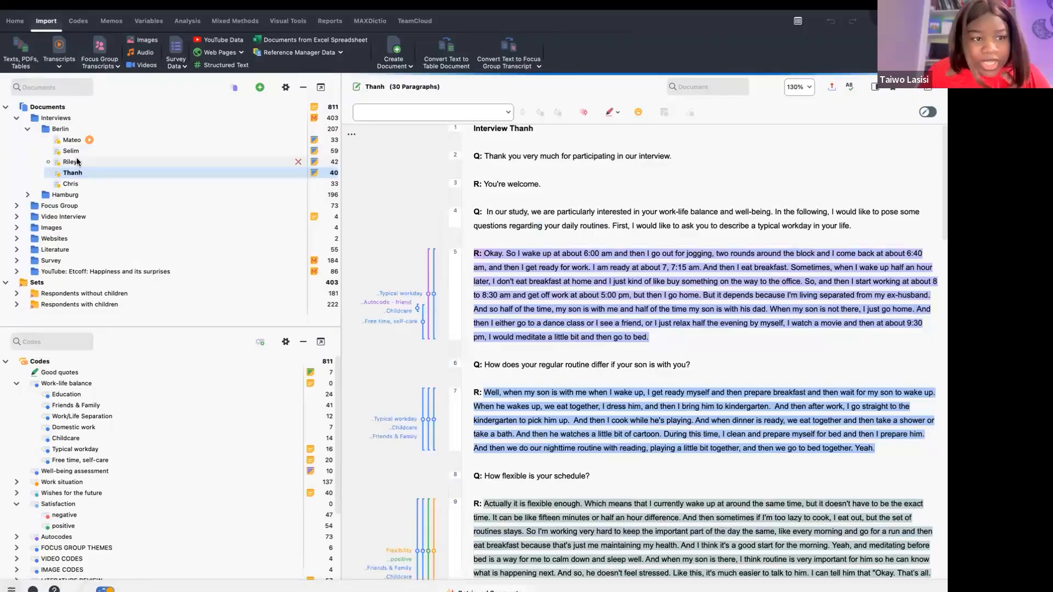
left_click(76, 161)
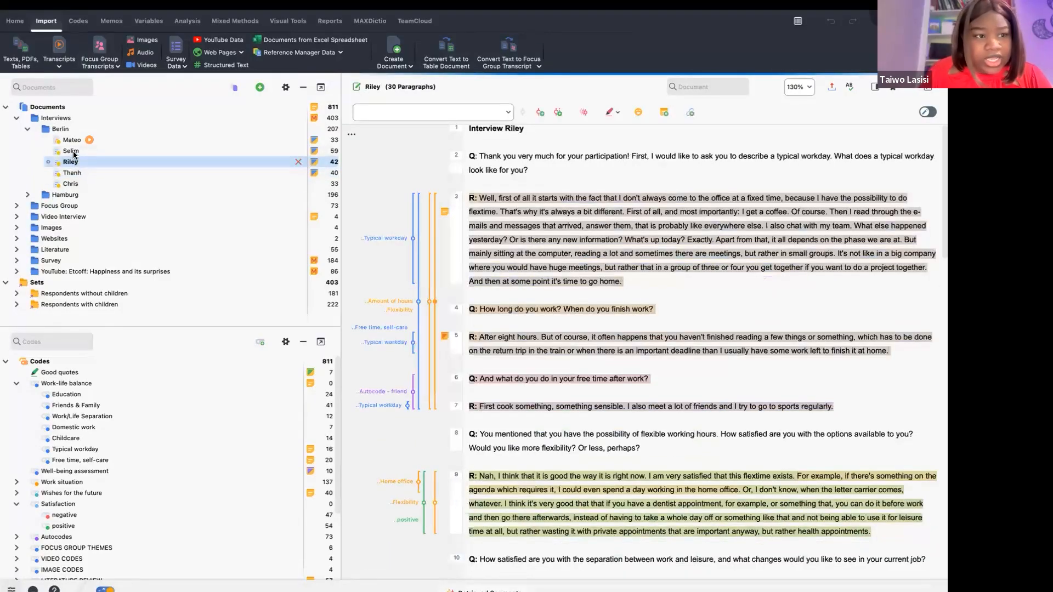
left_click(75, 152)
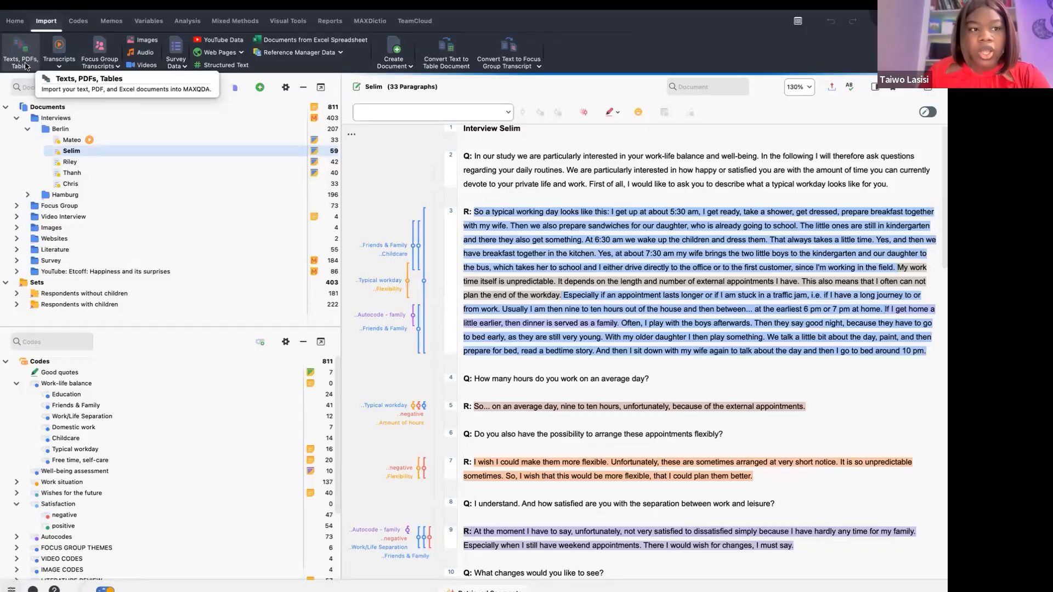
- Import Article 2.pdf from the Desktop into the Berlin interviews folder
left_click(28, 55)
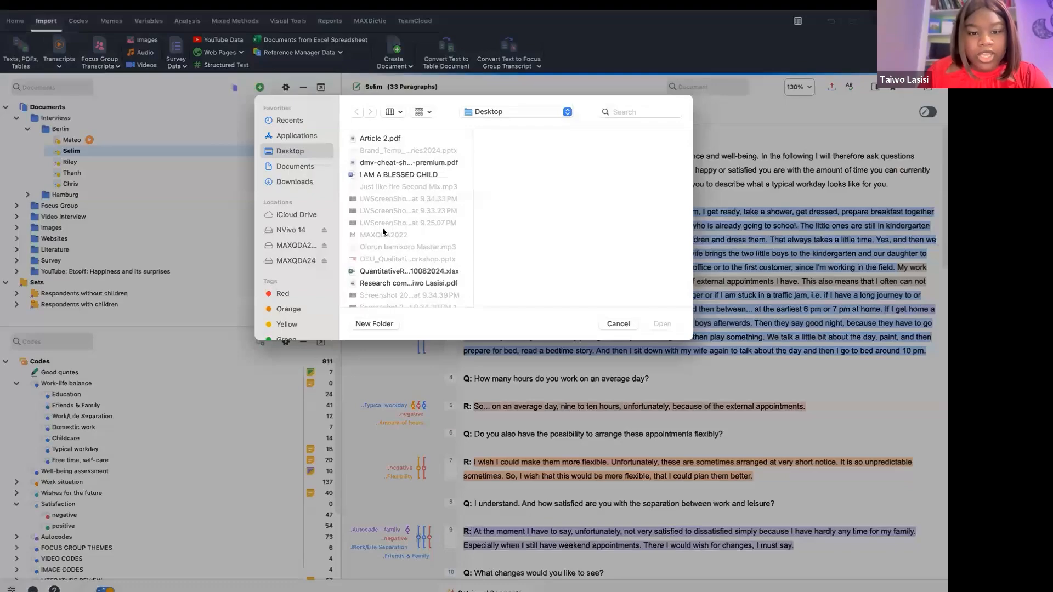
left_click(390, 140)
left_click(663, 324)
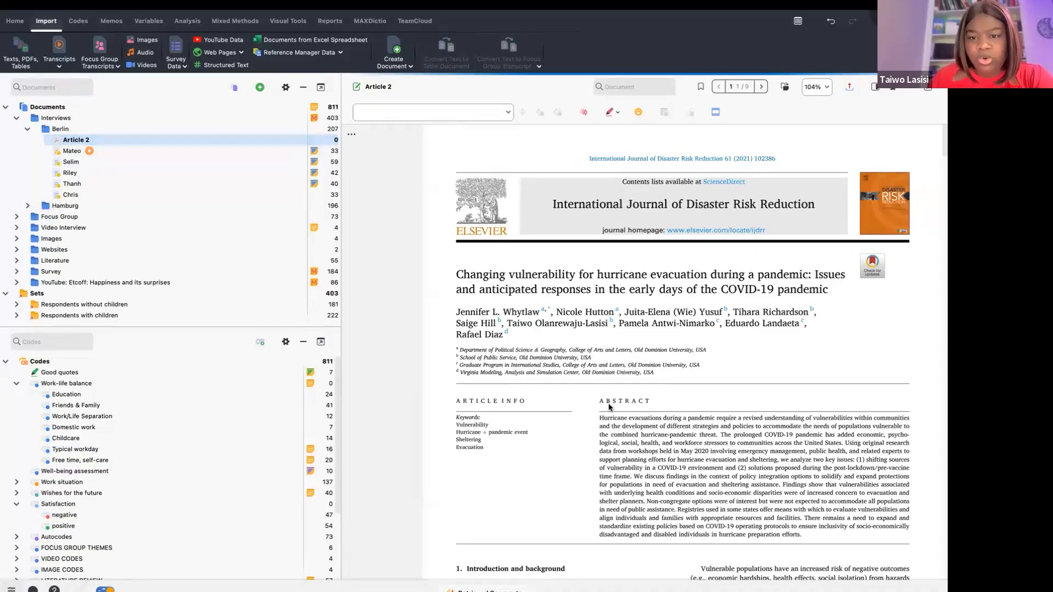
- Look through the opening pages of the imported Article 2, from the title and abstract to the vulnerability section
scroll(583, 352, "down", 10)
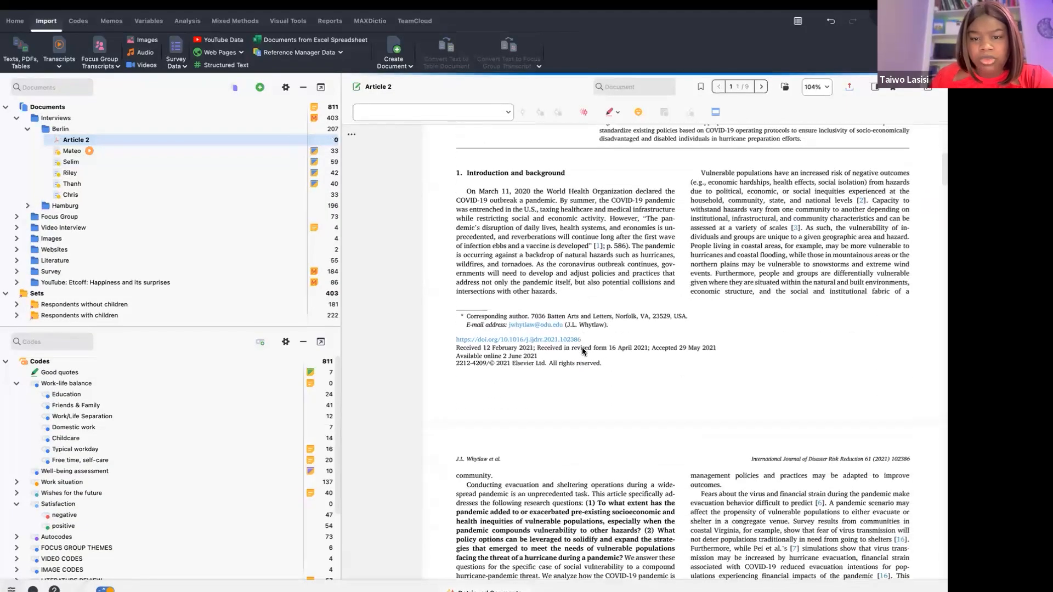
scroll(580, 344, "up", 10)
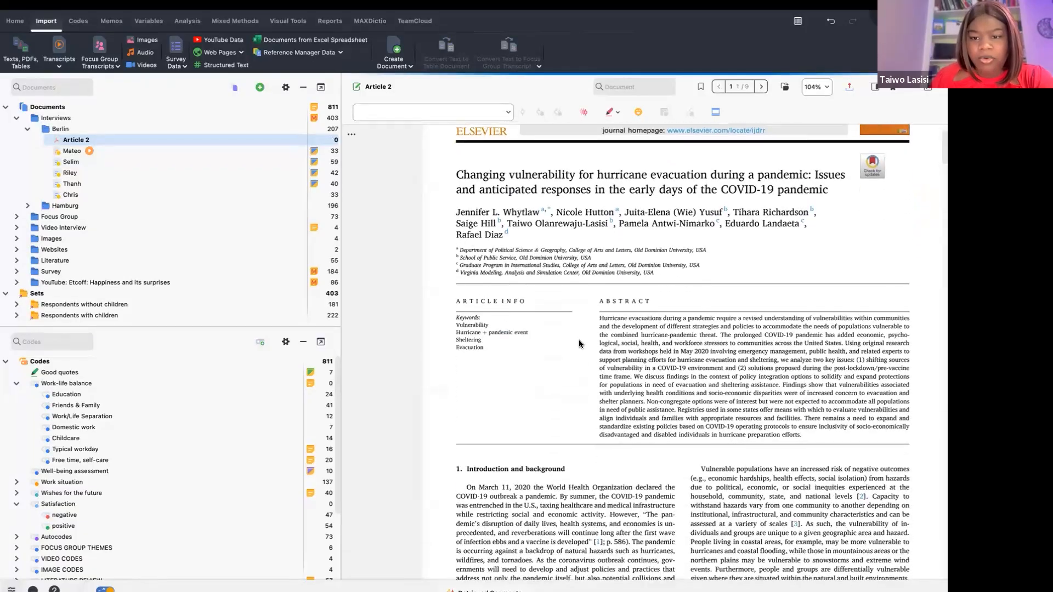
scroll(578, 340, "down", 2)
scroll(578, 340, "up", 4)
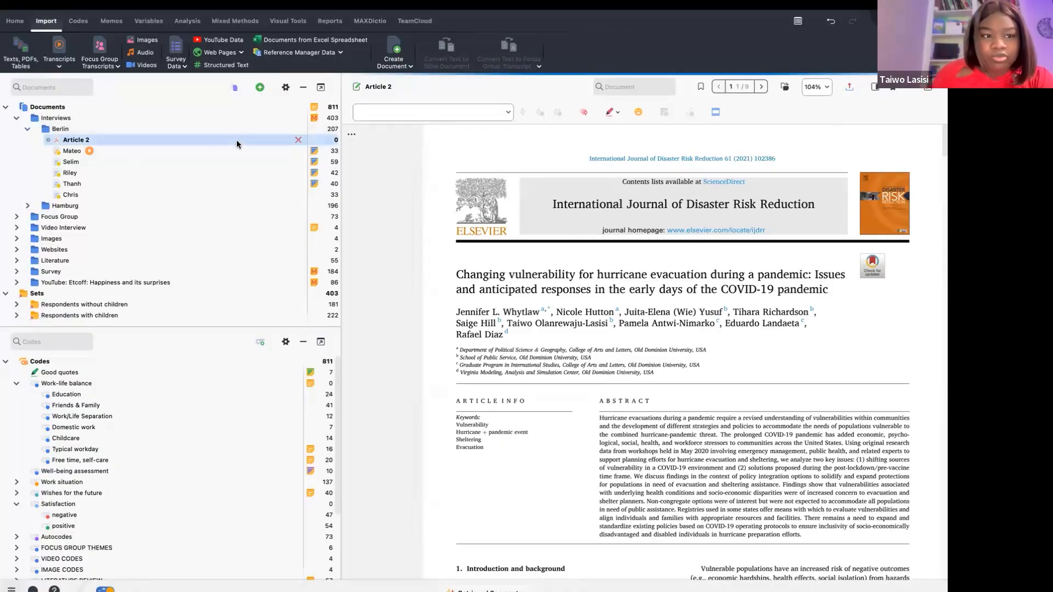
scroll(558, 326, "down", 10)
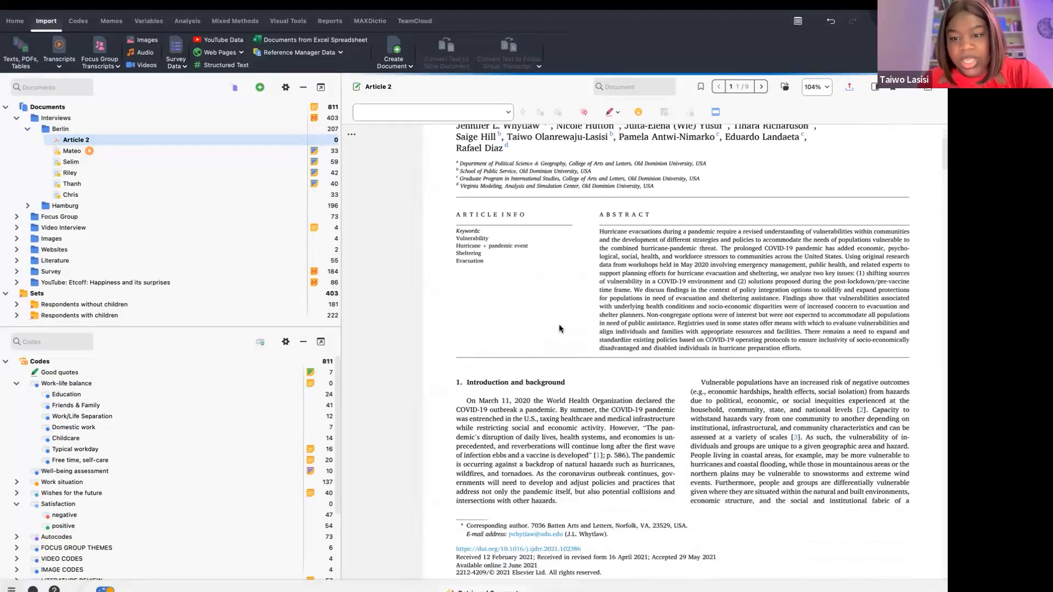
scroll(560, 326, "down", 10)
scroll(558, 338, "up", 20)
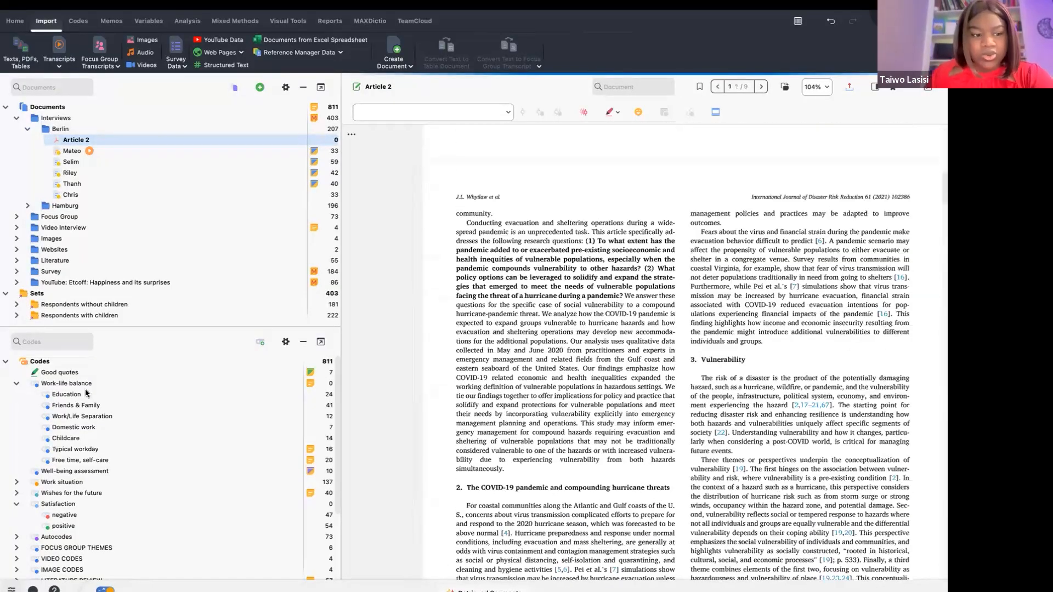
scroll(51, 439, "down", 5)
scroll(50, 439, "up", 5)
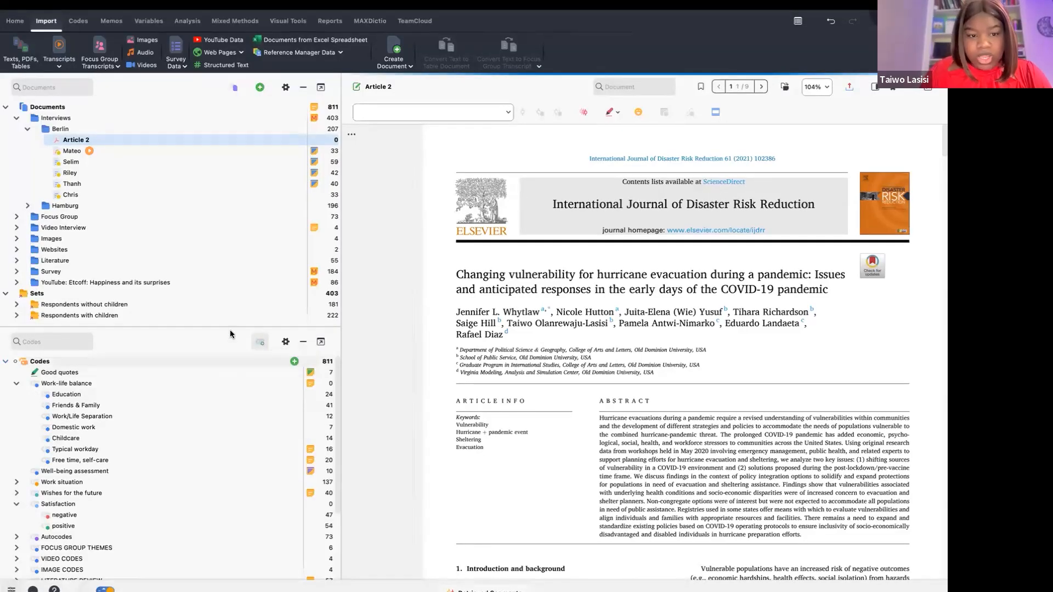
- Start a new top-level code named Recovery and give it the red colour
left_click(260, 342)
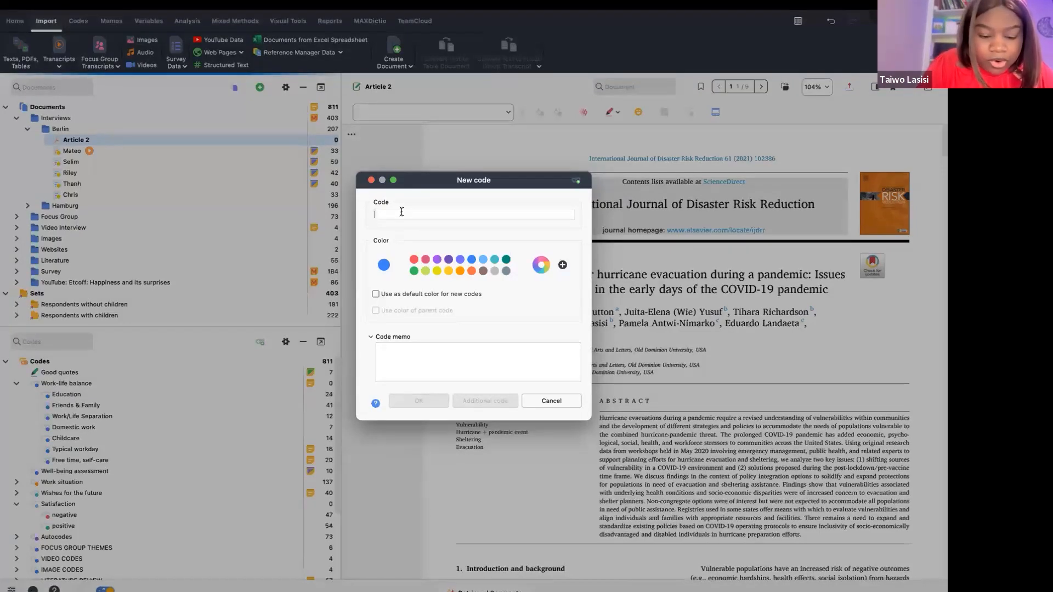
type("R")
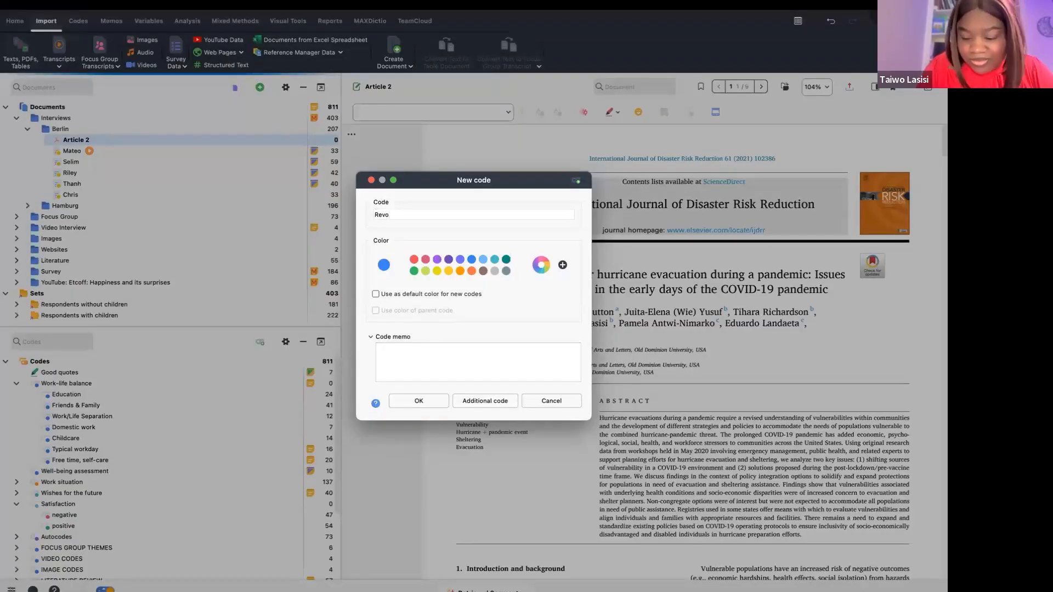
type("ecovery")
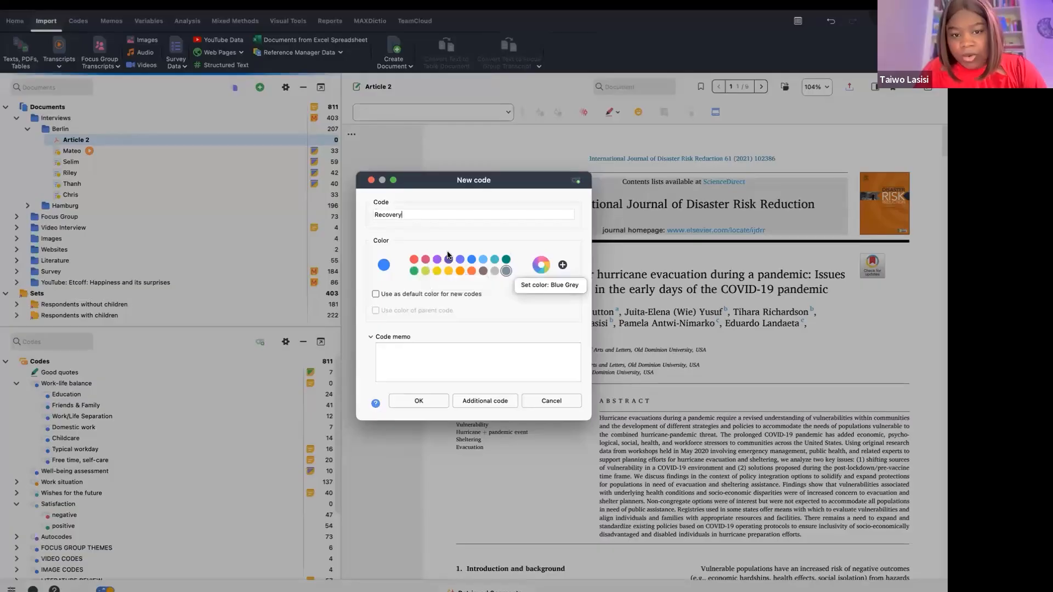
left_click(414, 259)
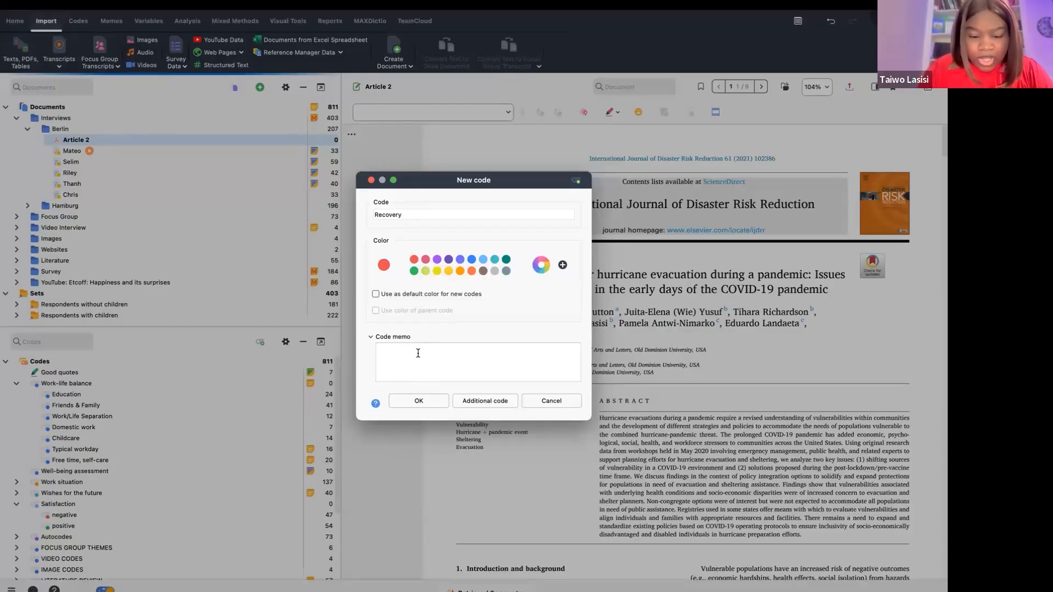
- Add the memo "Sea level rise recovery or disaster response" to the Recovery code and create the code
left_click(418, 354)
type("Sea")
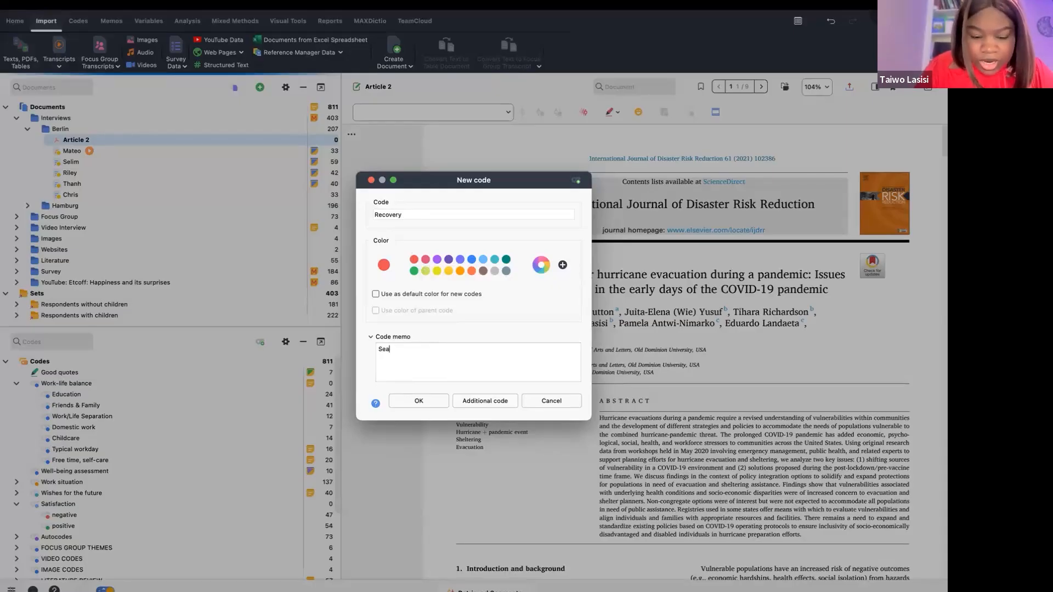
type(" leve")
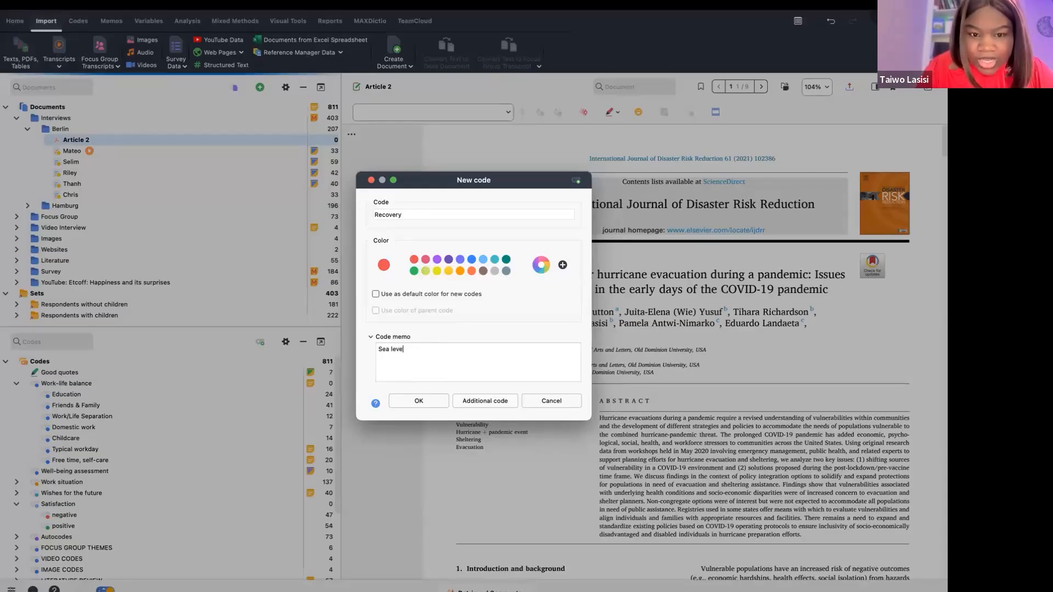
type("l")
type(" r")
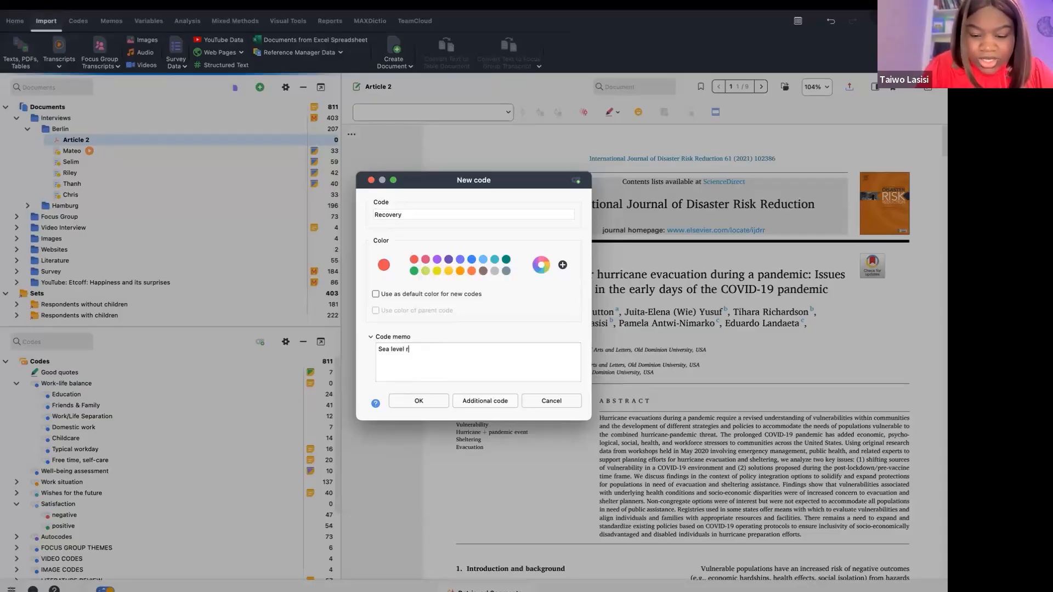
type("ise rev")
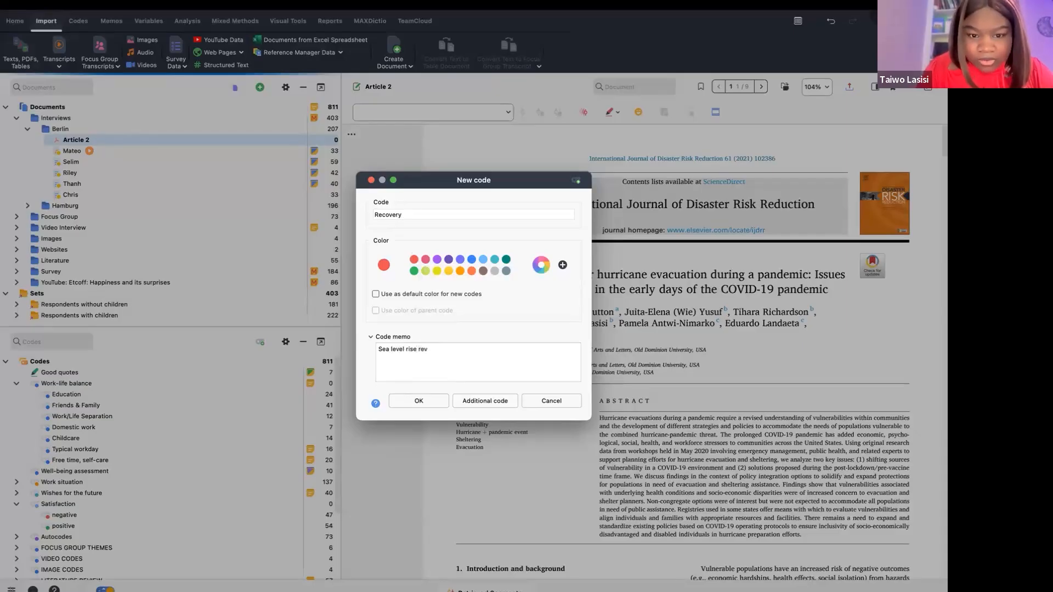
key("BackSpace")
type("covery")
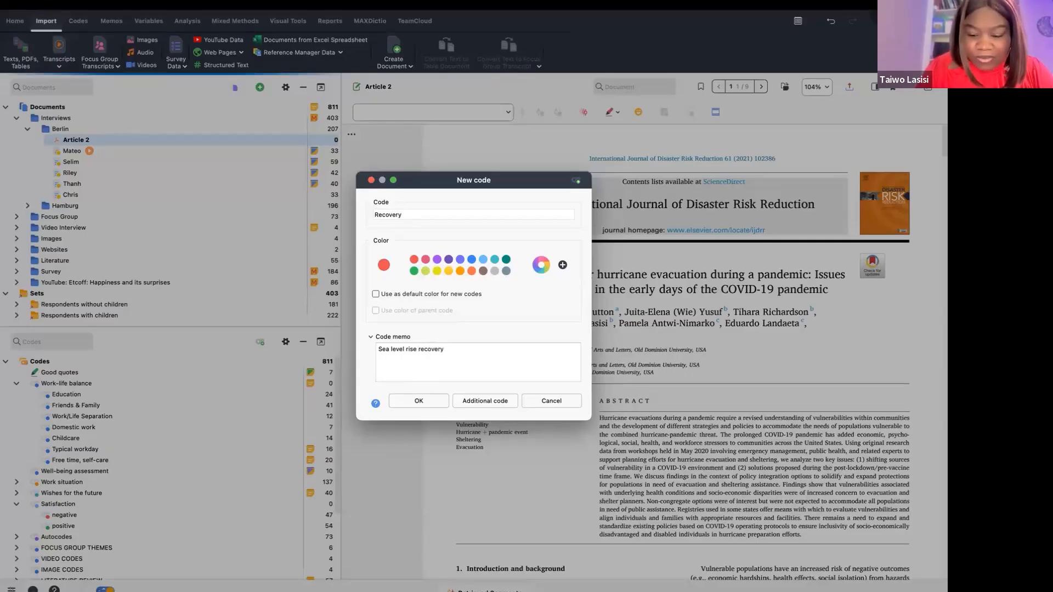
type(" of di")
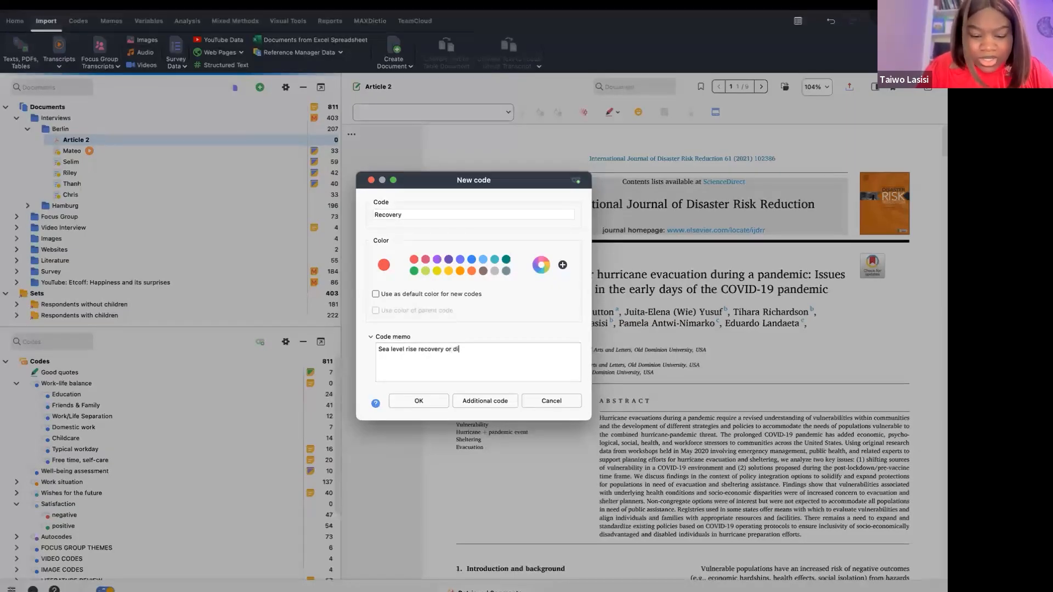
type("saster respionse")
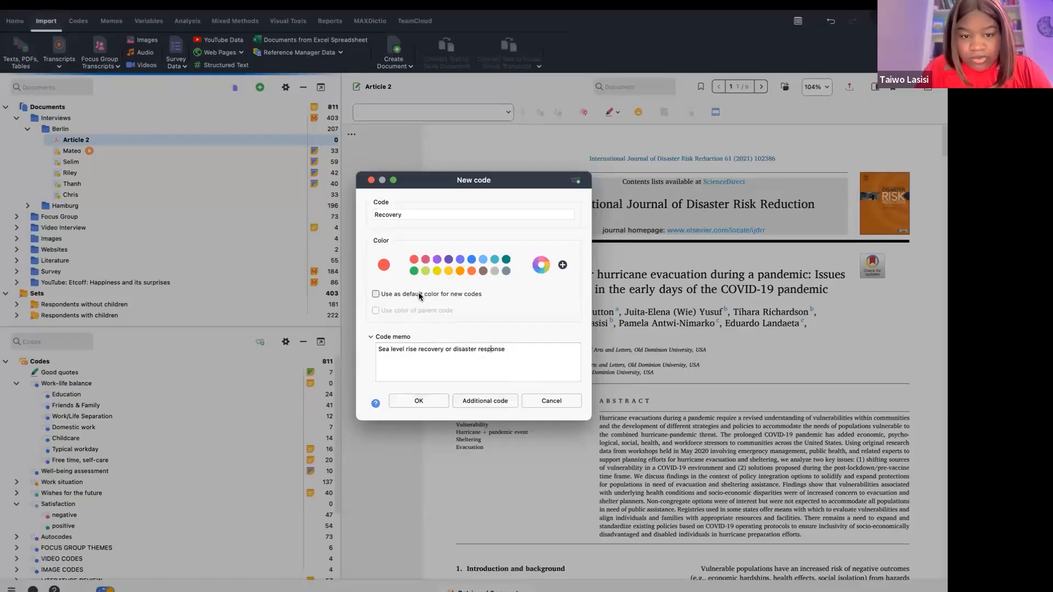
left_click(419, 399)
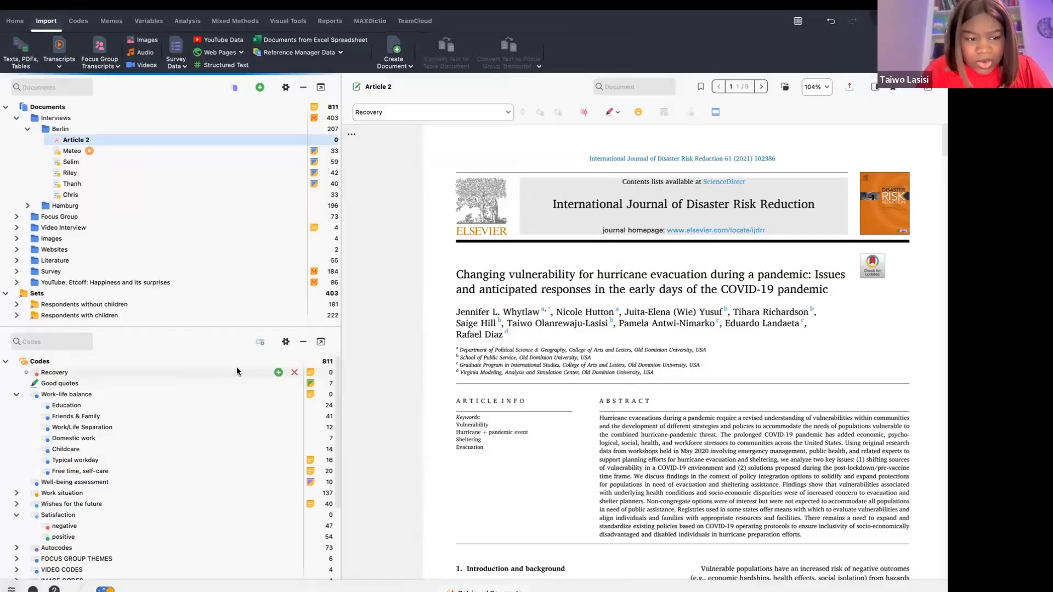
- Start a new subcode named Collaboration under the Recovery code and give it the blue colour
left_click(279, 373)
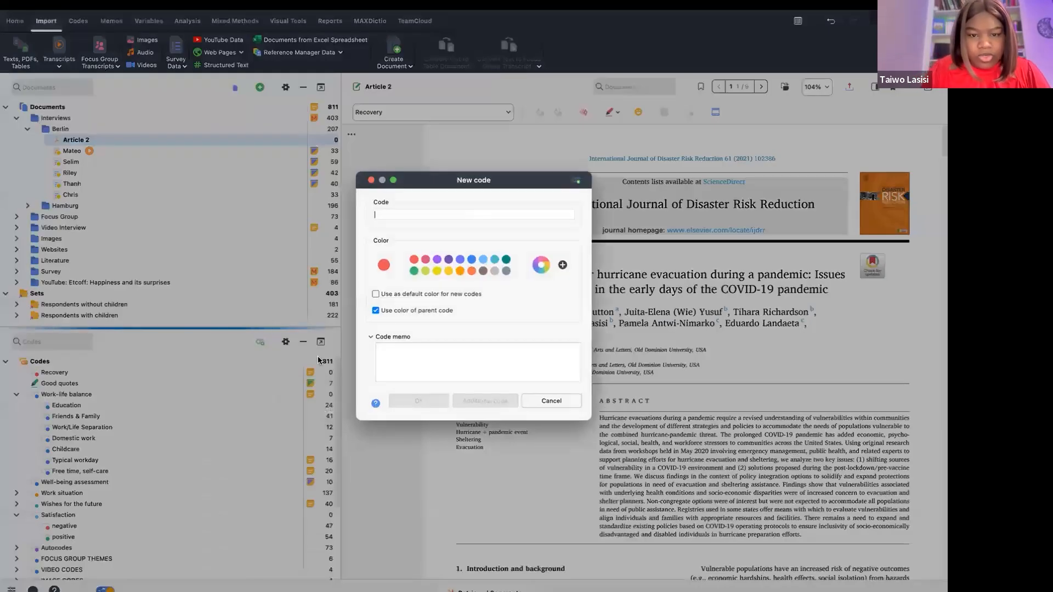
left_click(371, 181)
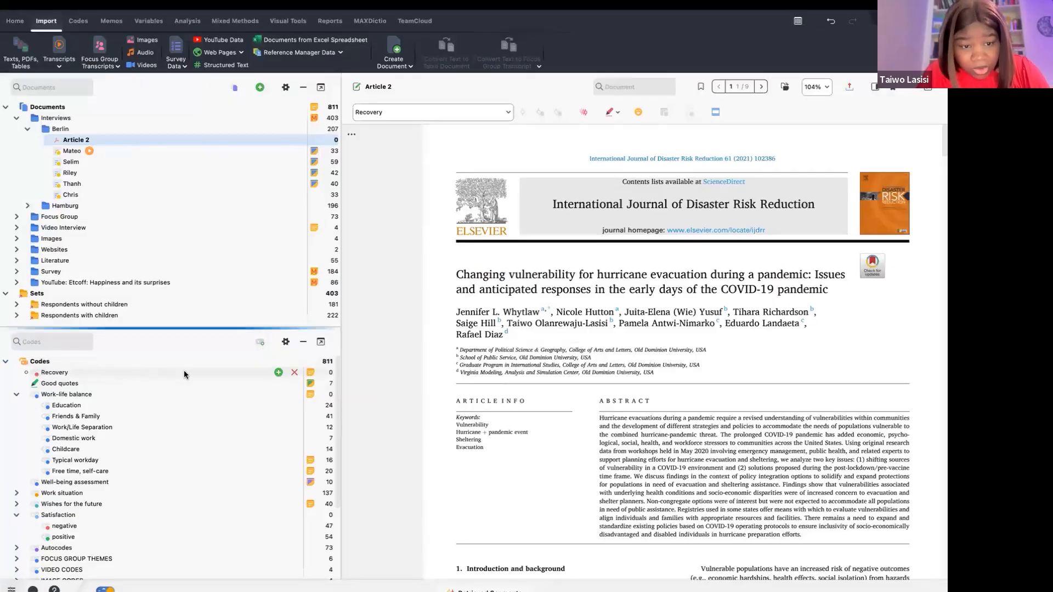
left_click(279, 372)
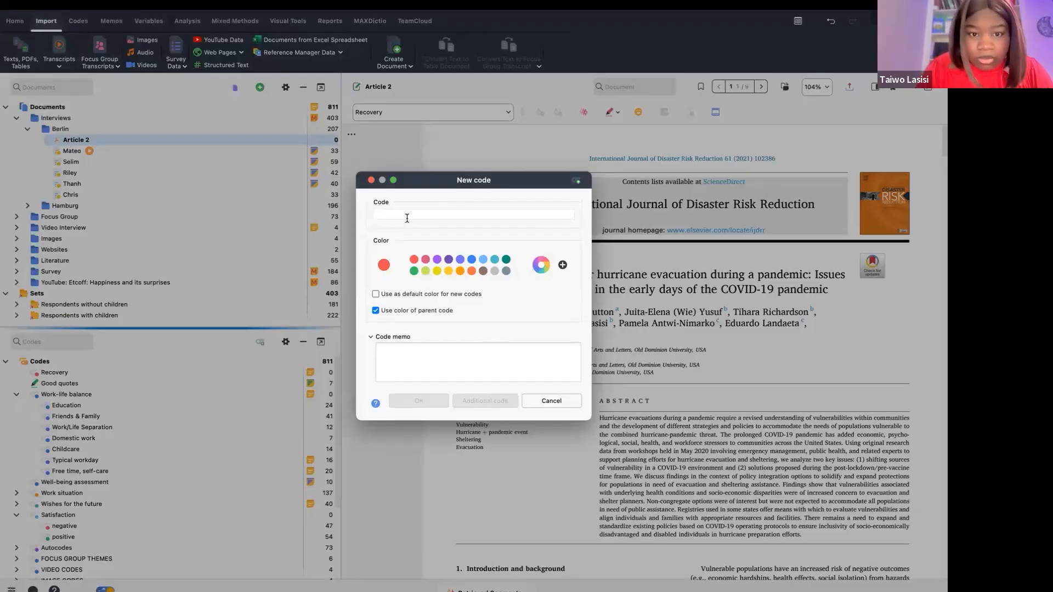
type("Collaboration")
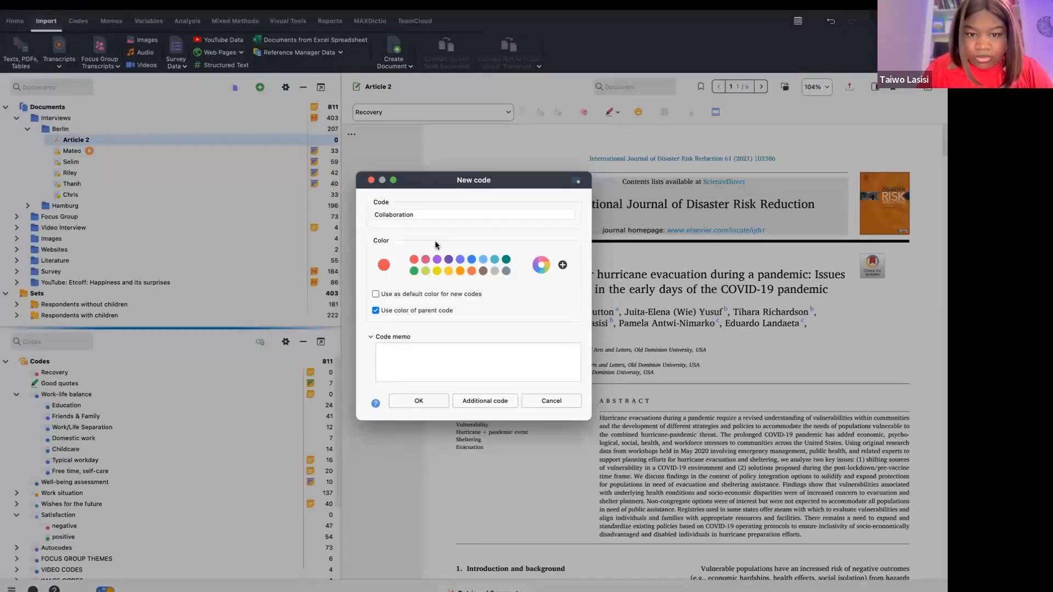
left_click(471, 258)
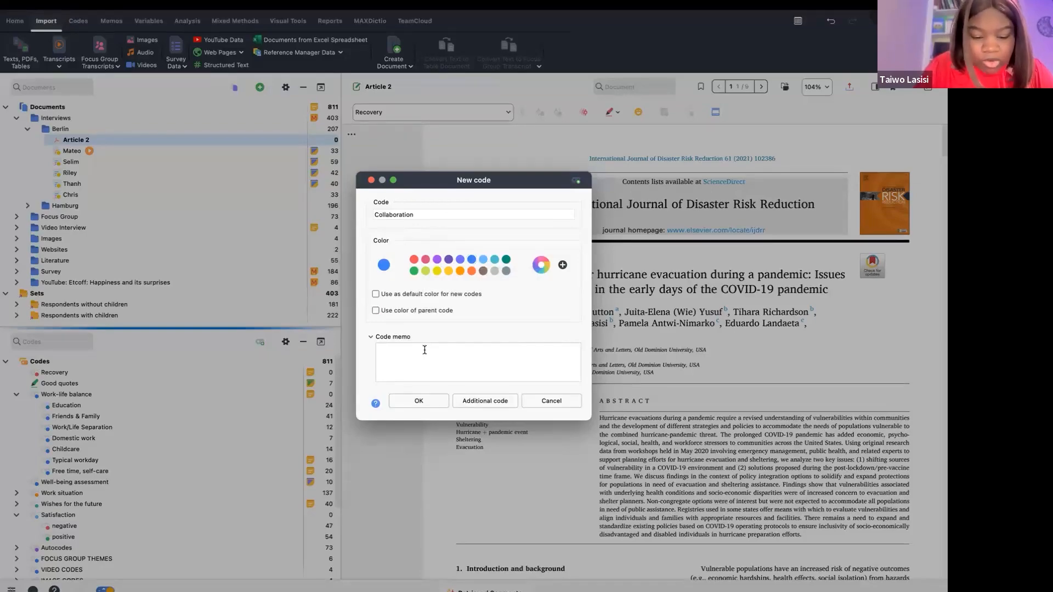
- Add the memo "Collaboration between government and private parastatals" to the Collaboration subcode and create it
type("Collab")
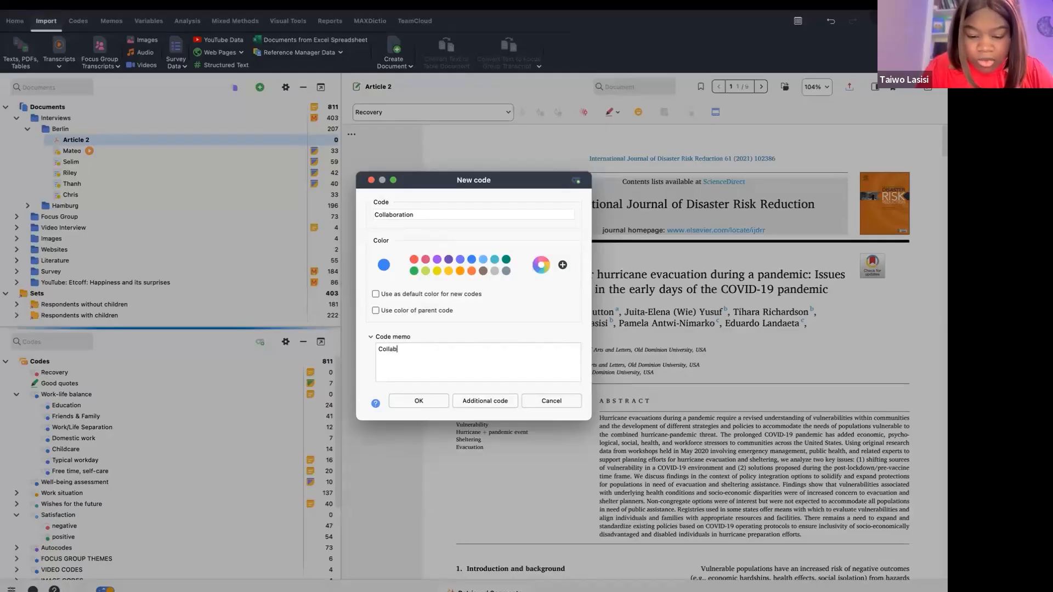
type("oration b")
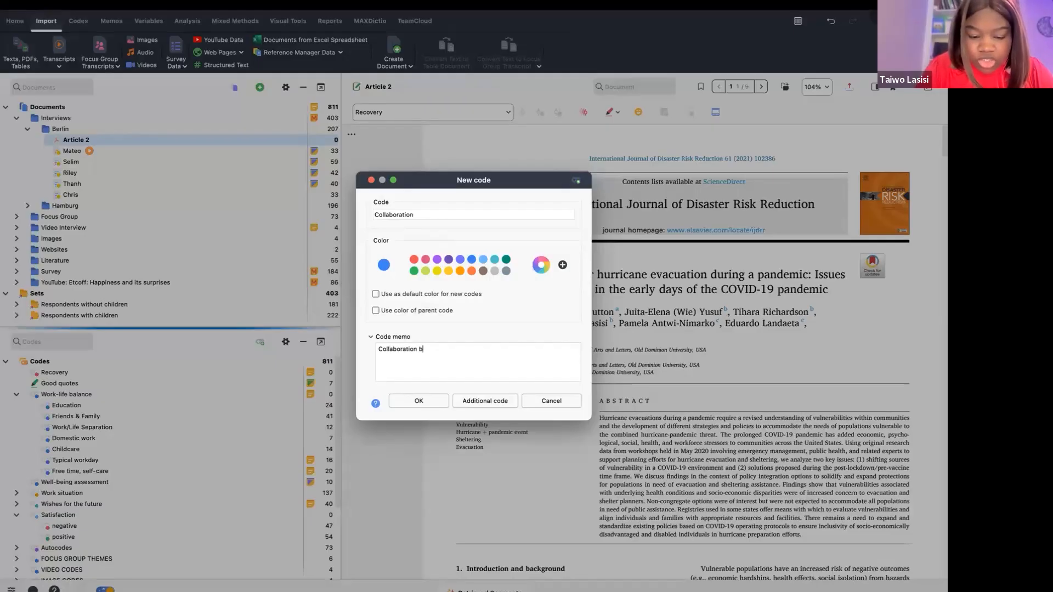
type("etween g")
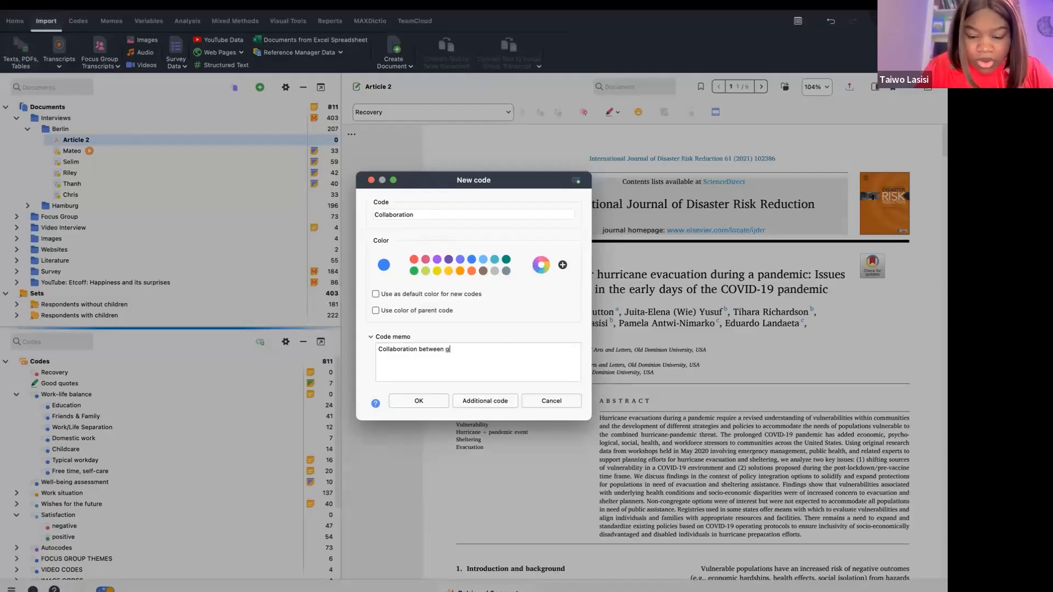
type("overnment a")
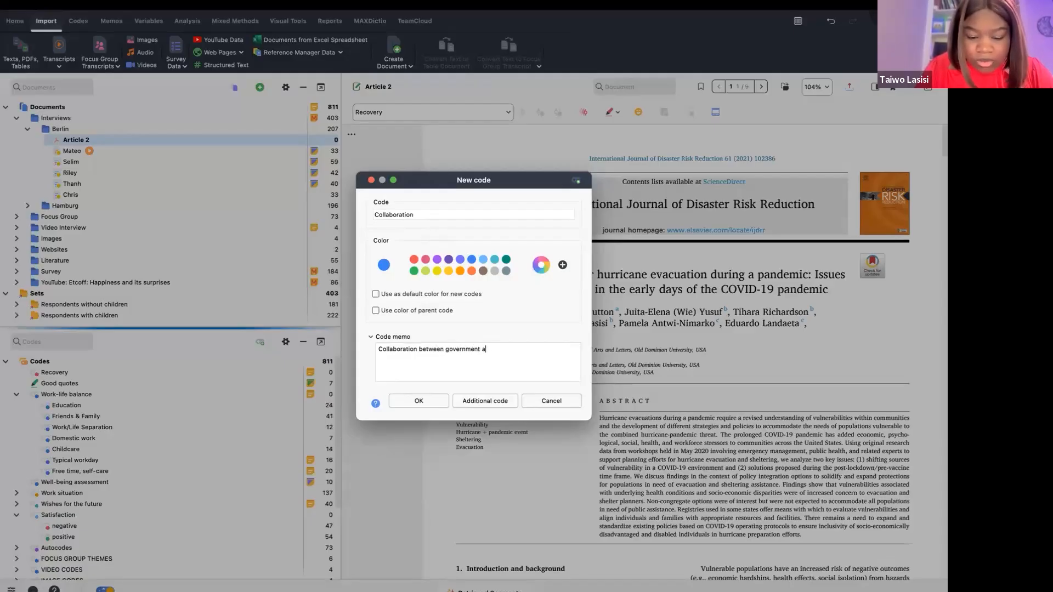
type("nd private para")
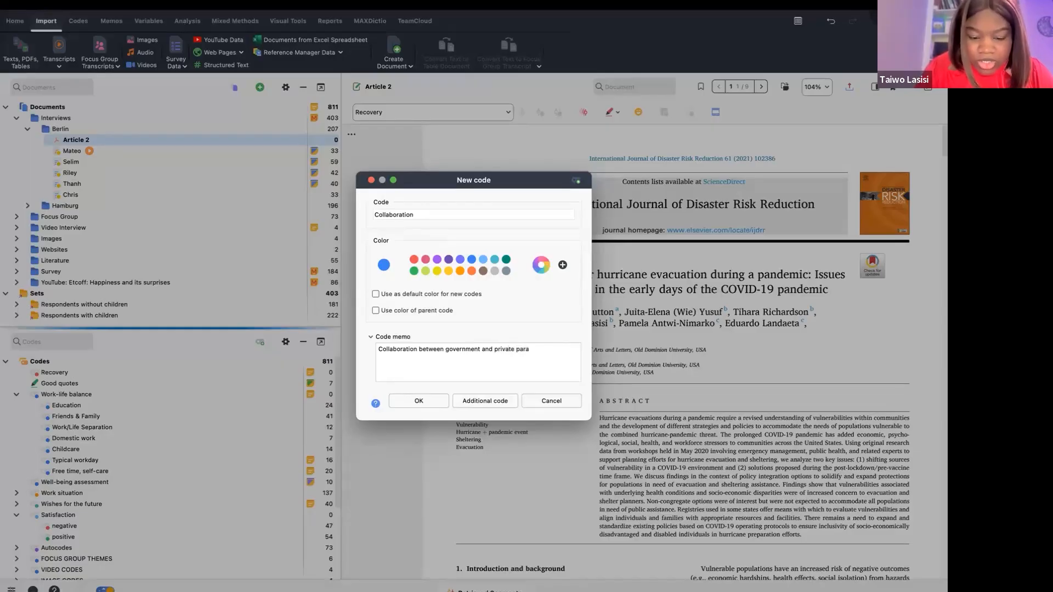
type("statals")
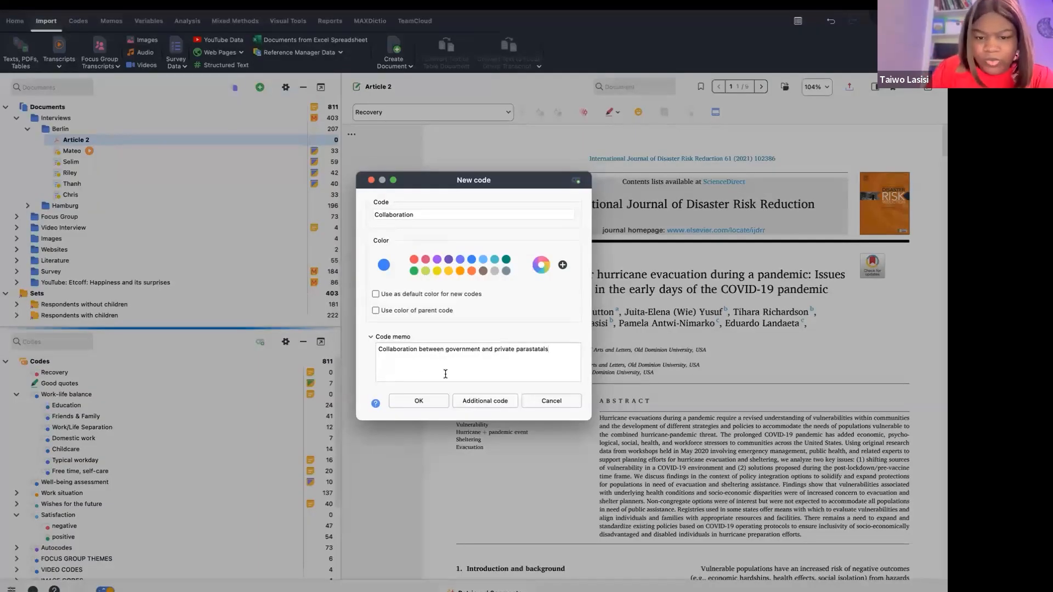
left_click(444, 395)
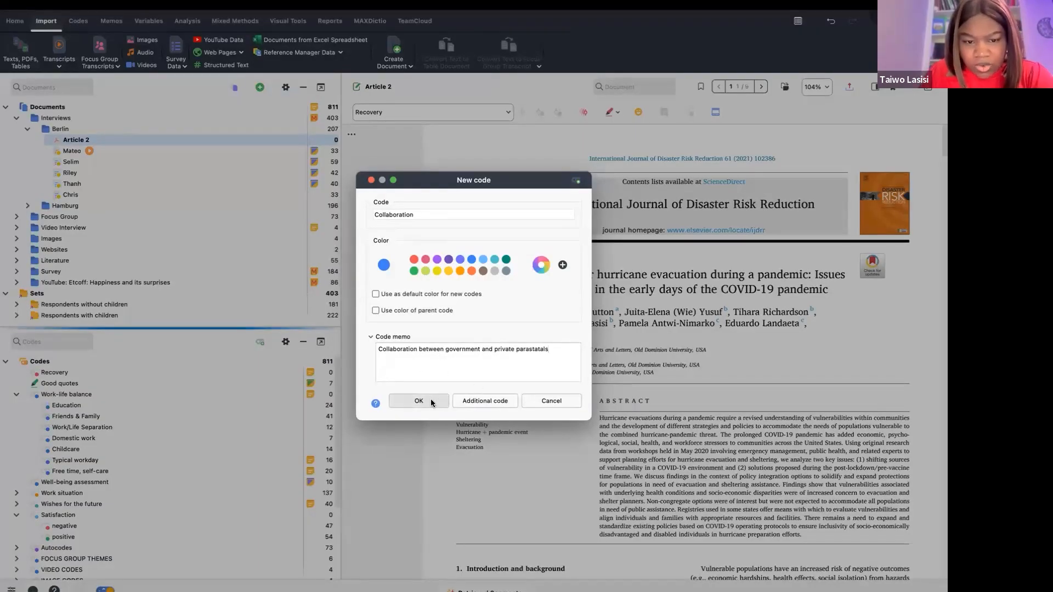
left_click(430, 399)
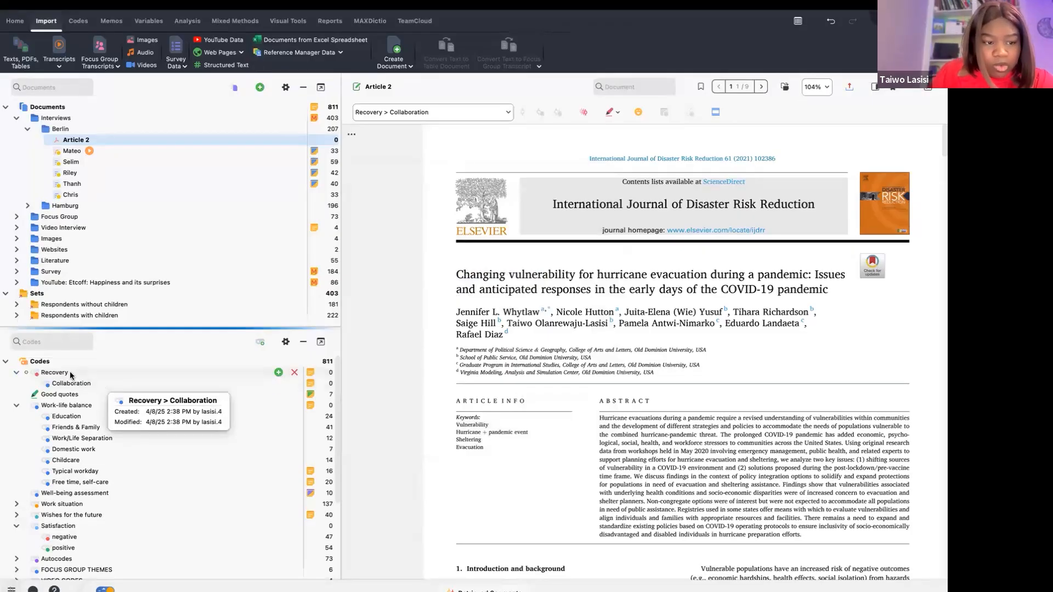
- Start another subcode under Recovery named Household needs and give it the brown colour
left_click(279, 372)
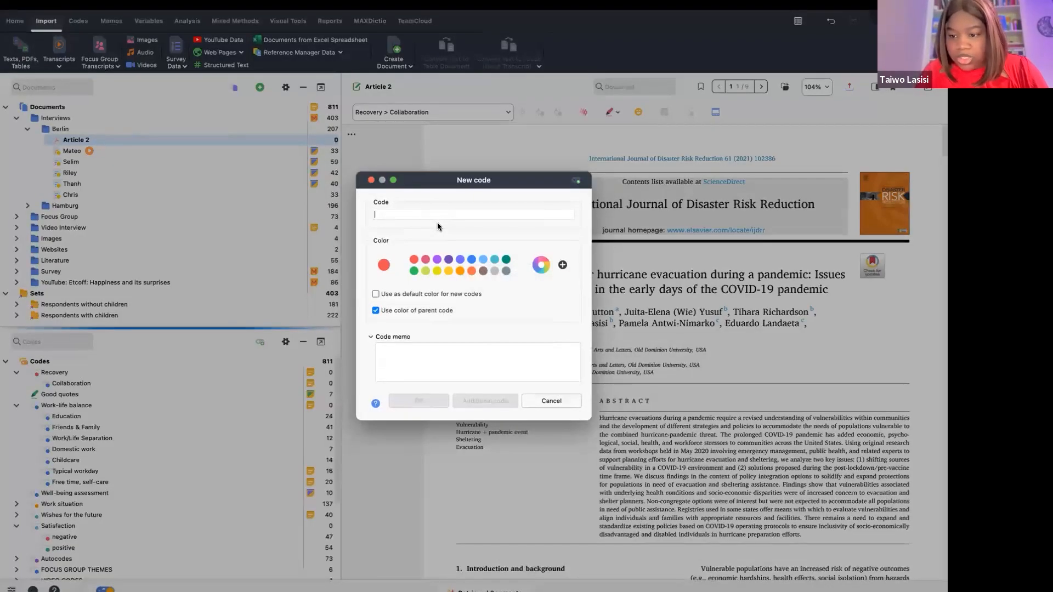
type("Ho")
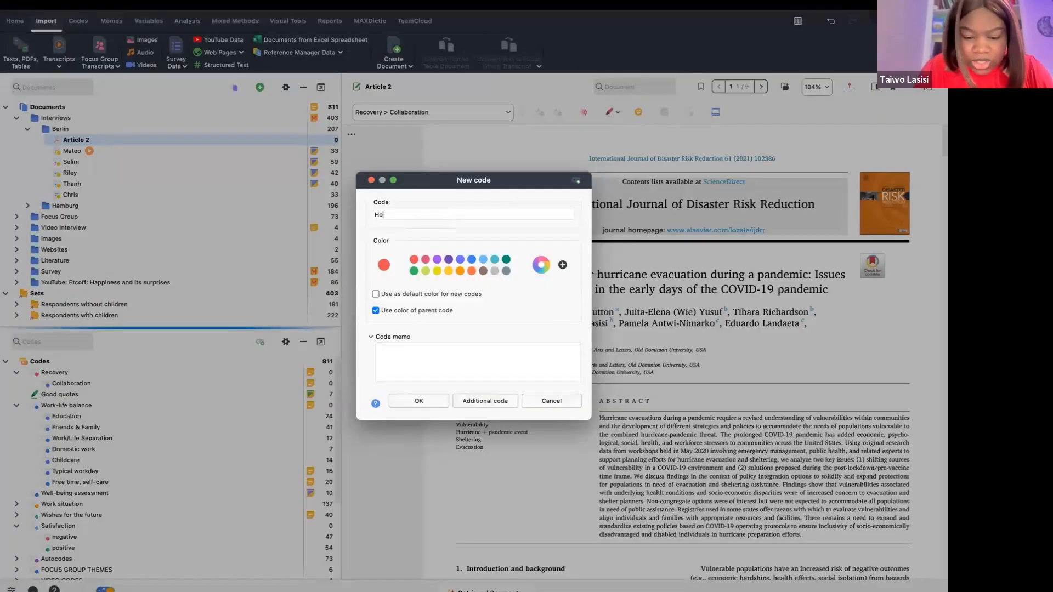
type("usehold needs")
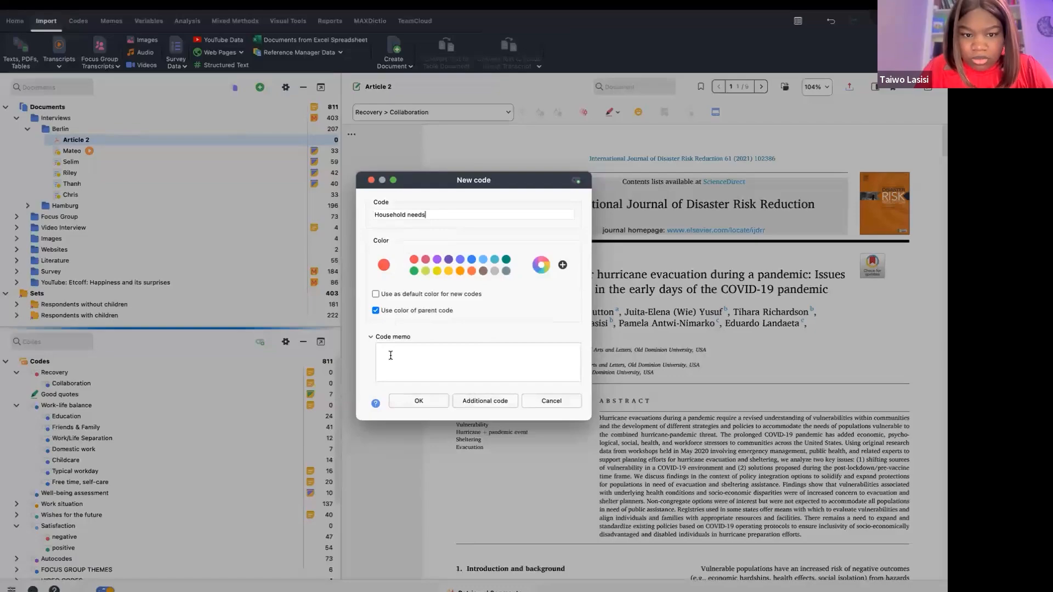
left_click(483, 270)
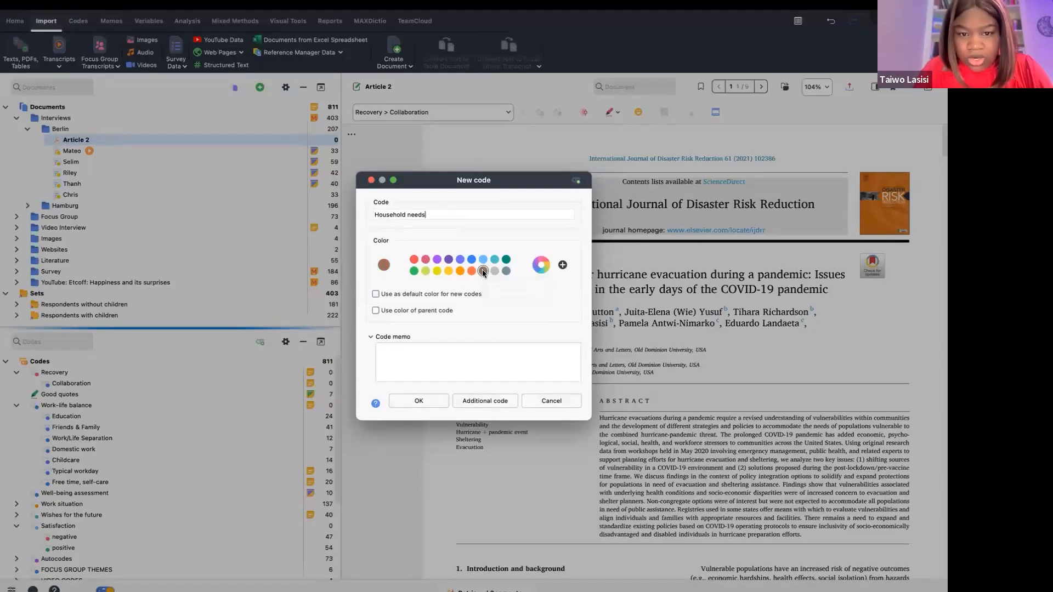
- Enter the memo "walfare for displaced households or persons" for the Household needs subcode
left_click(451, 348)
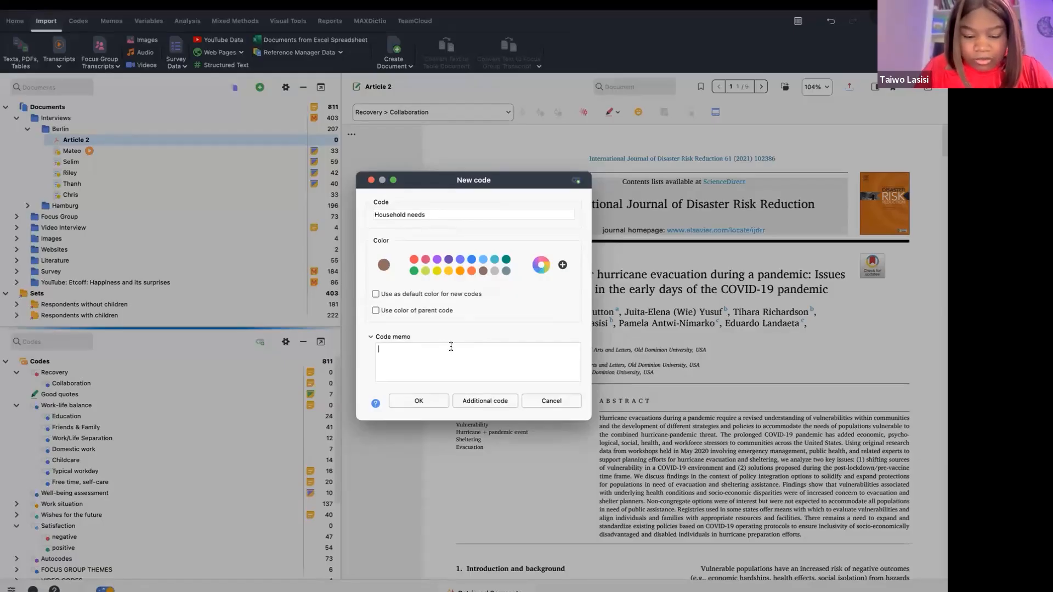
type("wa")
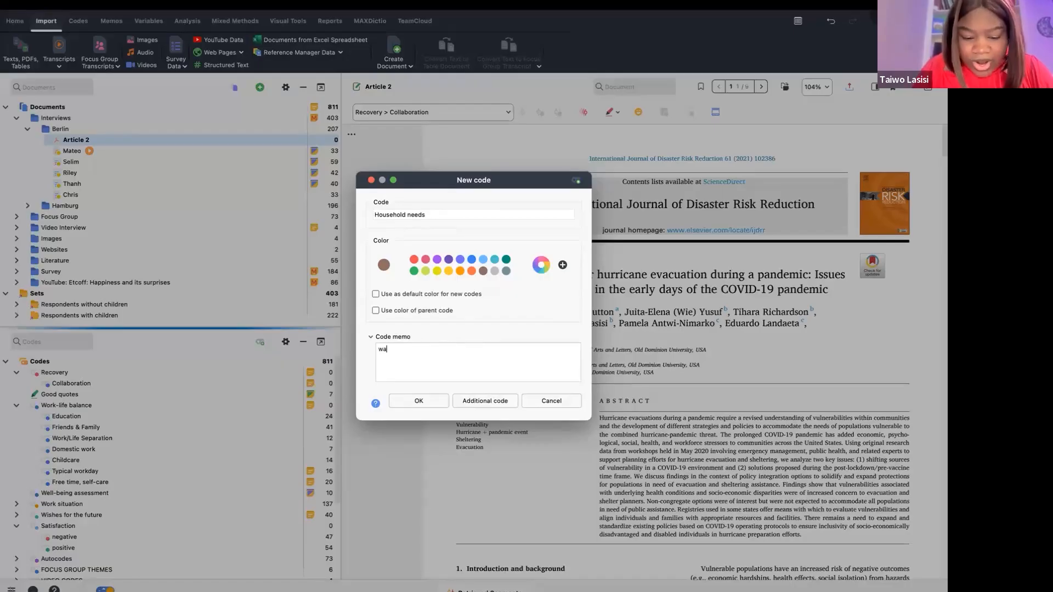
type("lefare for ")
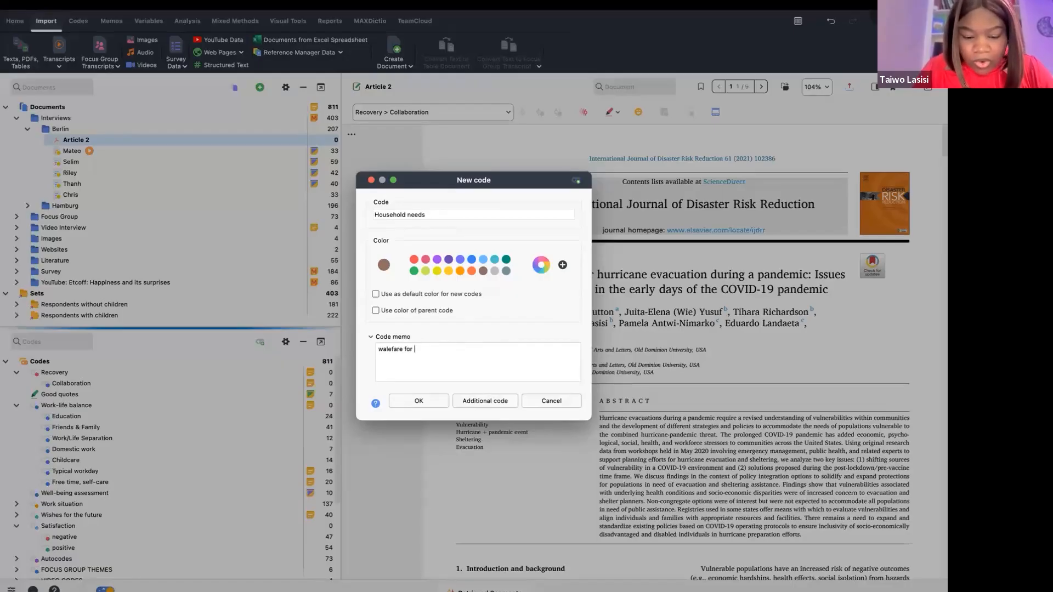
type("displ")
type("ace")
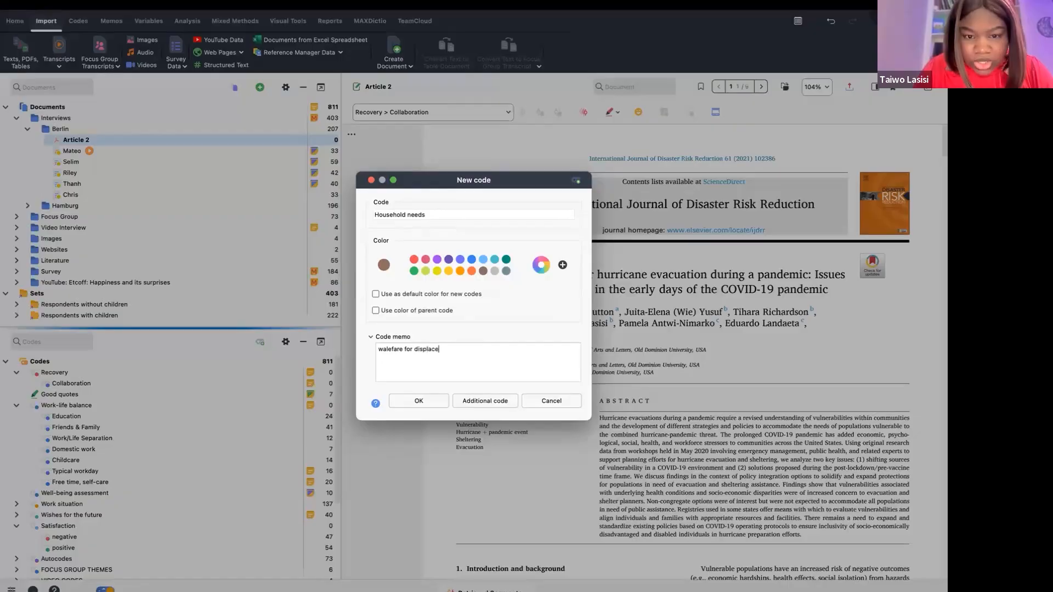
type("d households ")
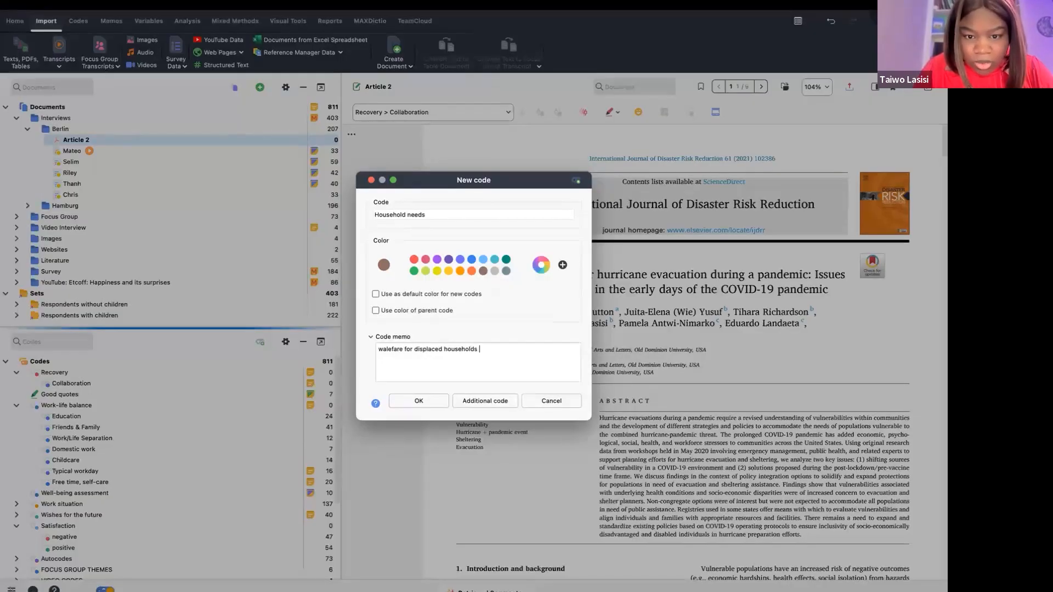
type("or pe")
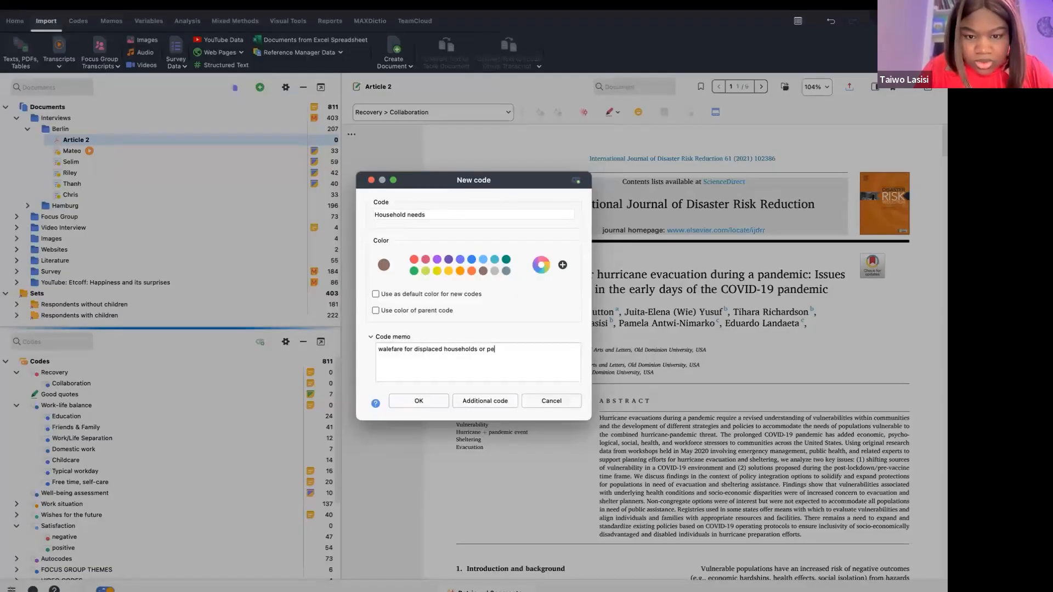
type("rsons")
left_click(391, 349)
key("BackSpace")
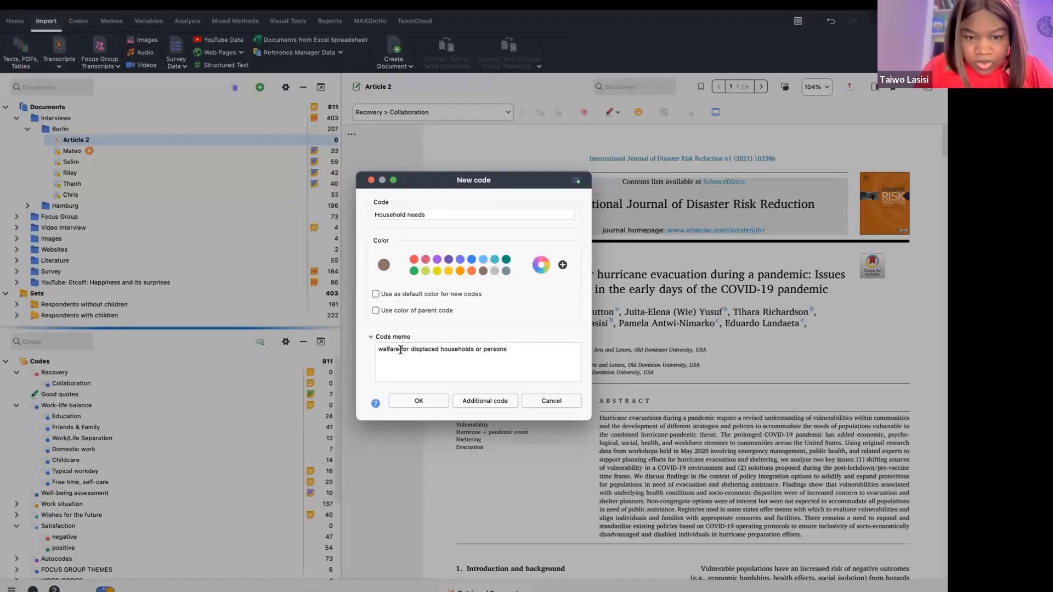
- Reword the memo to "proivision of welfare needs for displaced households or persons" and create the Household needs subcode
left_click(378, 349)
type("proivision ")
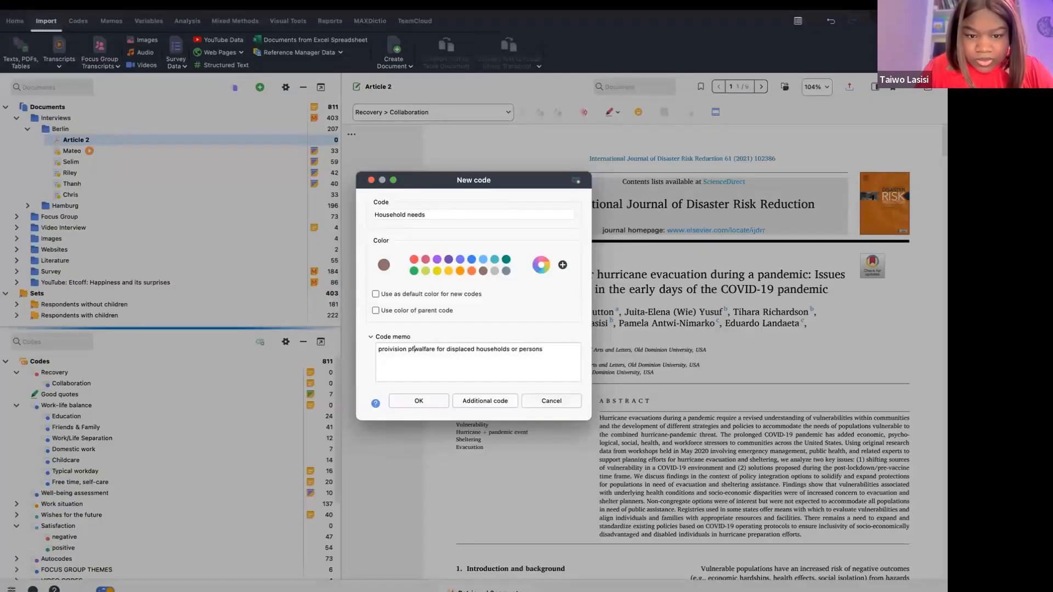
type("of")
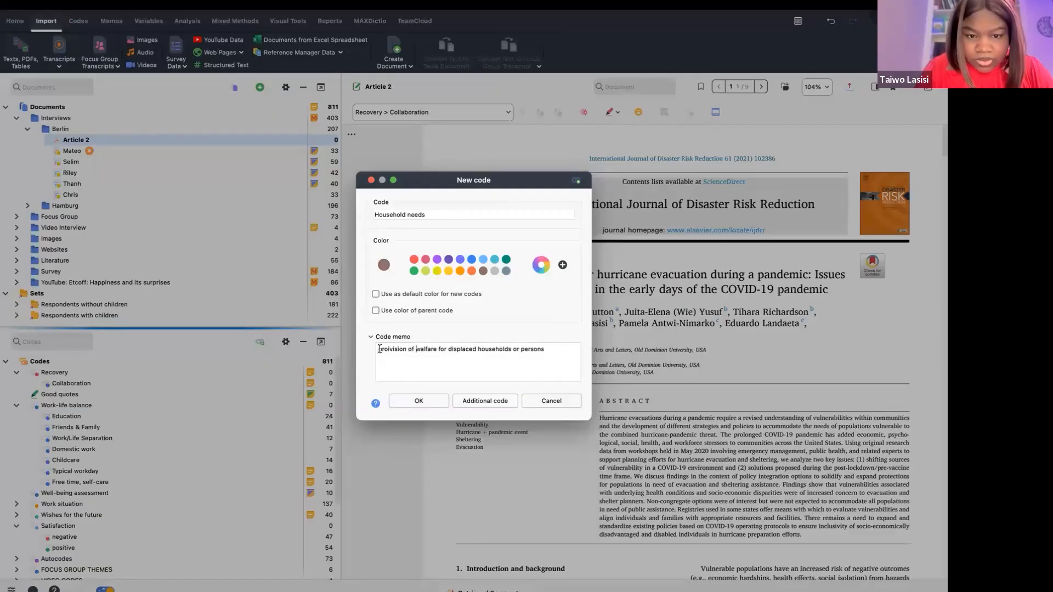
left_click(424, 351)
key("BackSpace")
type("e")
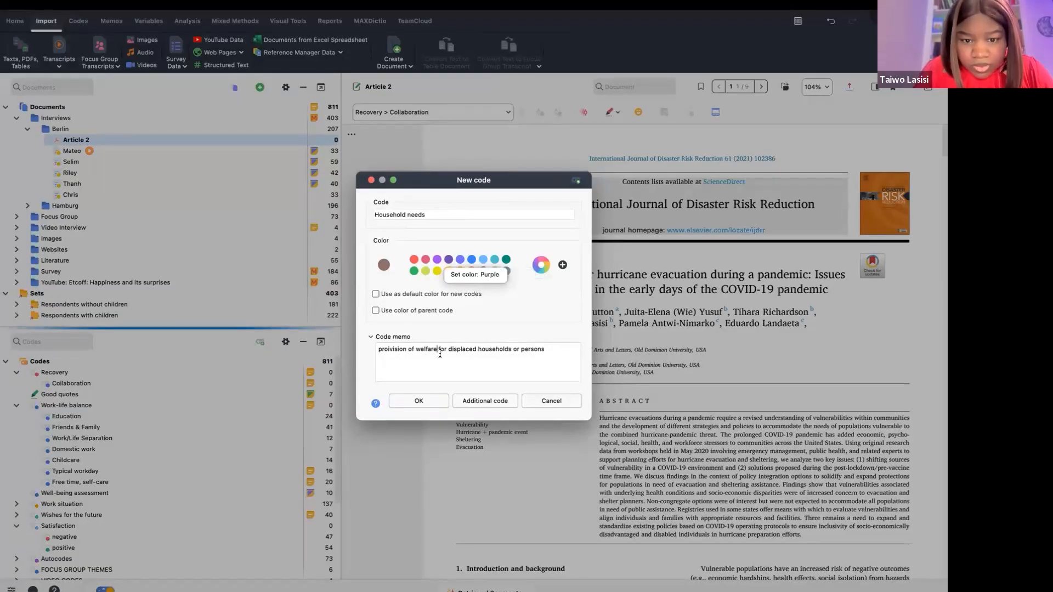
type("needs")
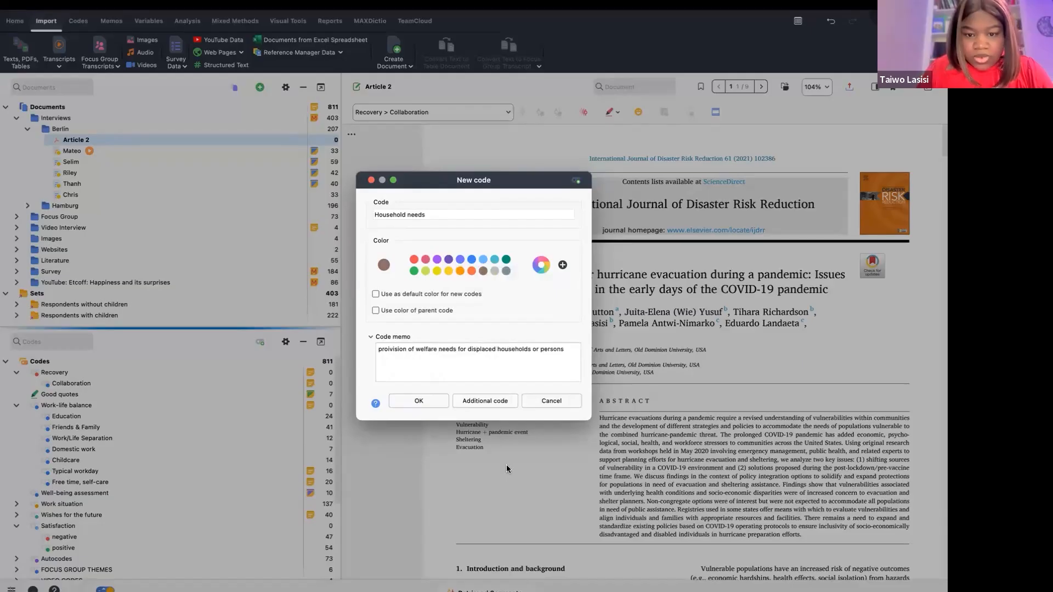
left_click(419, 402)
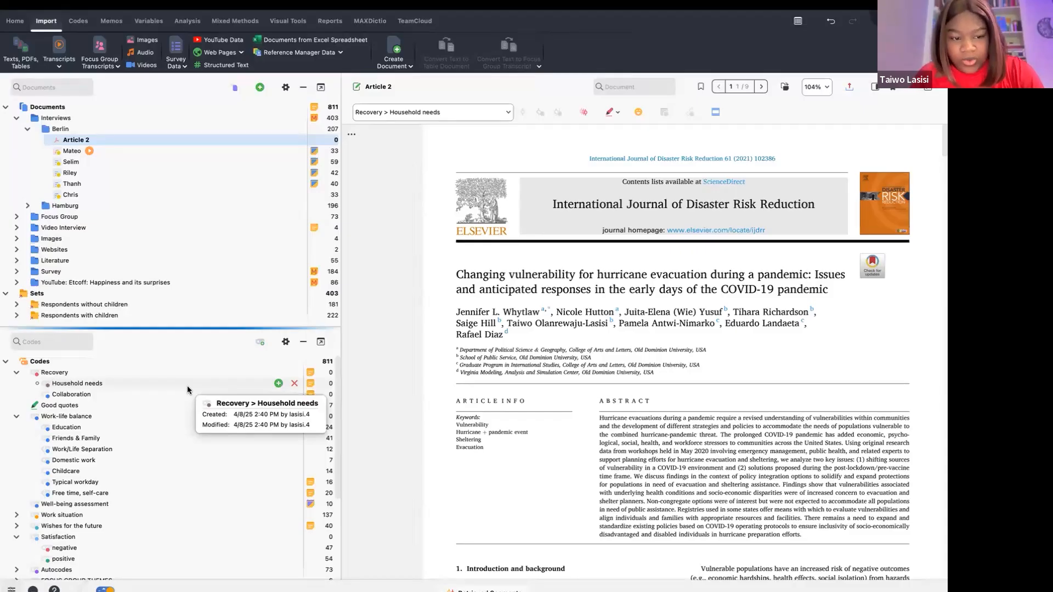
- Code the start of Article 2's abstract, from "Hurricane evacuations" to "data from workshops held", with the Recovery code
scroll(166, 363, "down", 2)
scroll(166, 363, "up", 2)
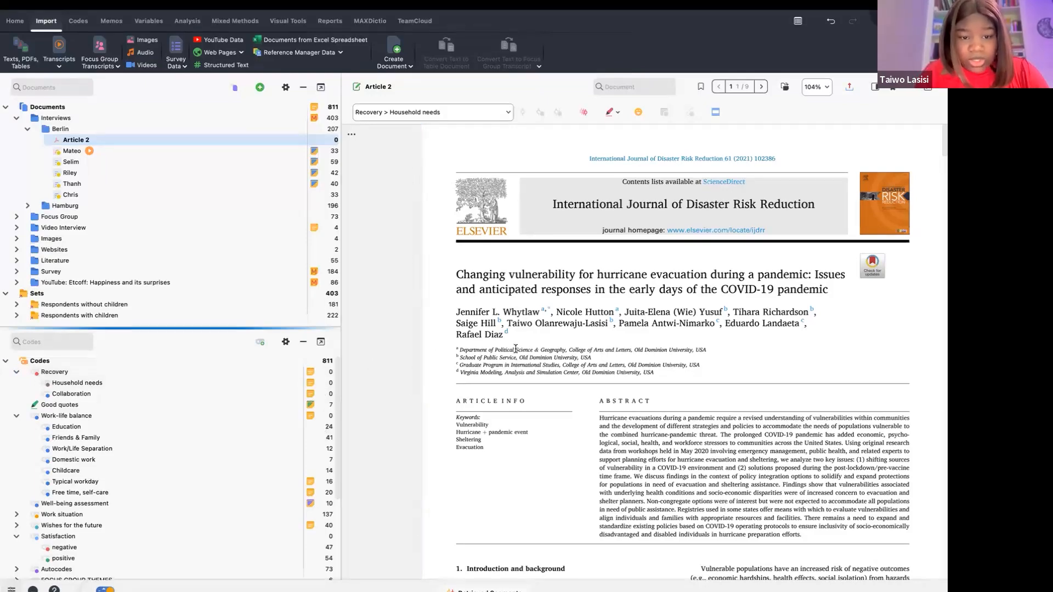
scroll(516, 348, "down", 5)
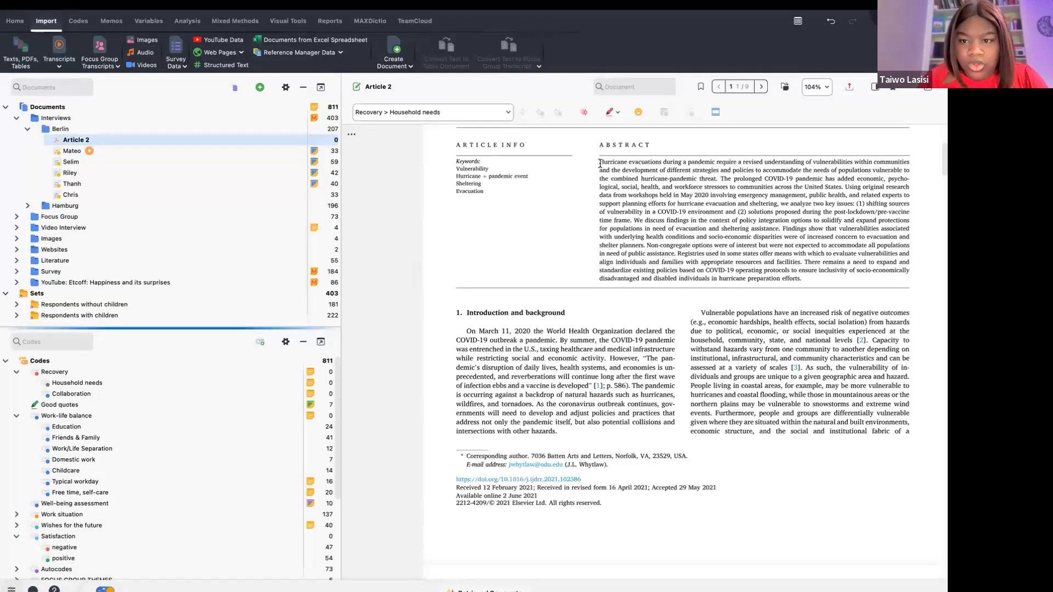
left_click_drag(600, 163, 673, 195)
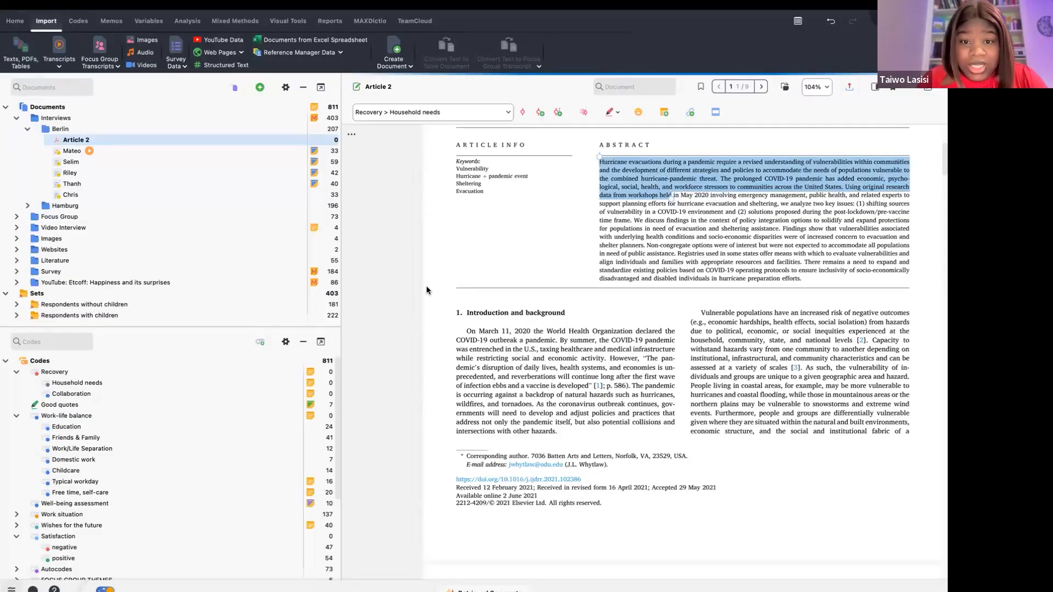
left_click_drag(322, 327, 219, 373)
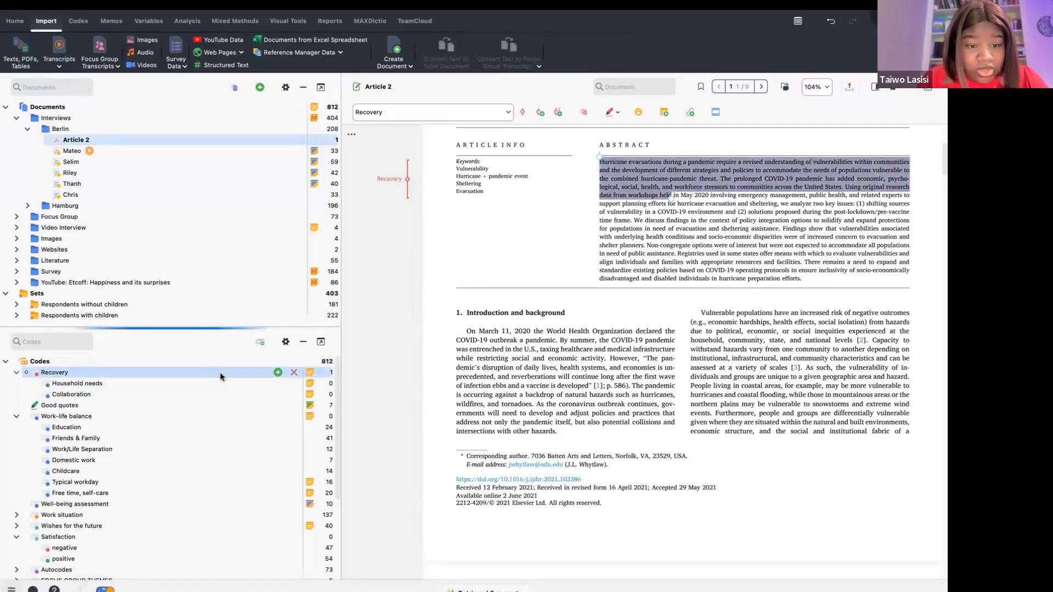
- Open the overview of coded segments for Recovery and display the text of the Article 2 segment
double_click(324, 371)
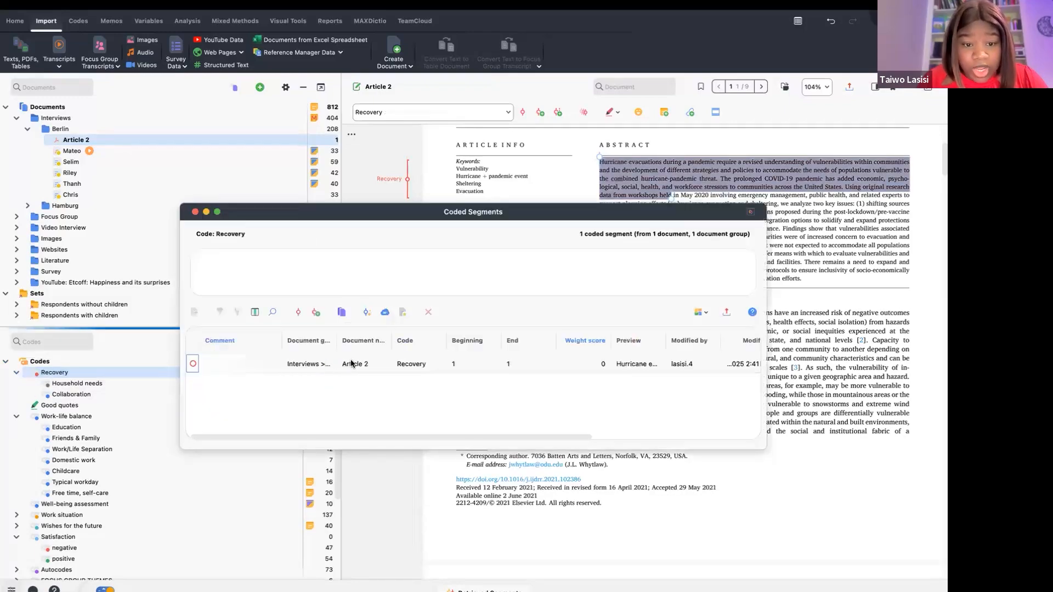
left_click(393, 365)
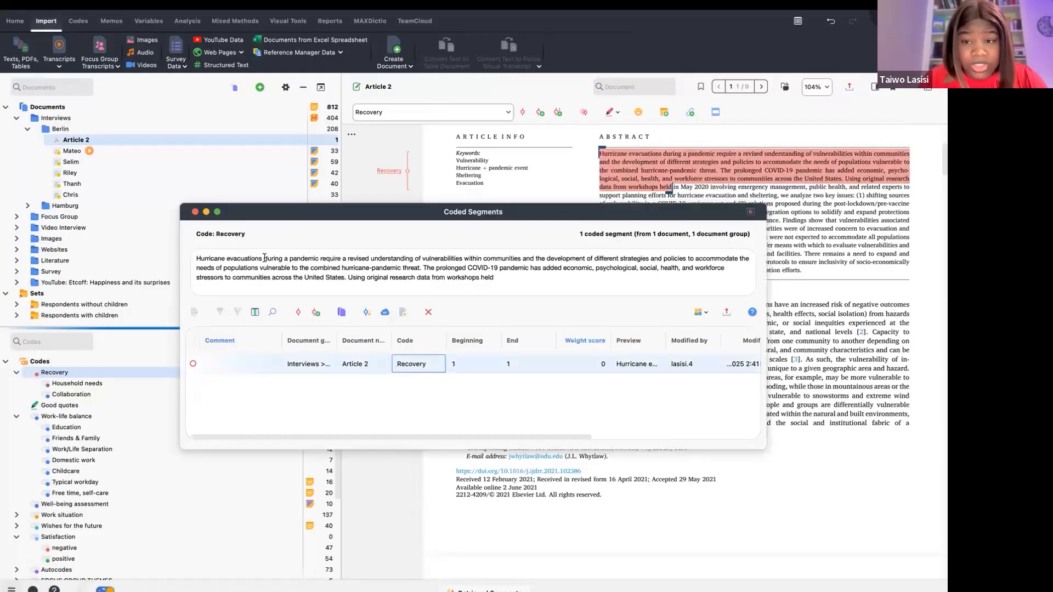
- Code the abstract passage from "We discuss findings in the context" to "Findings show that" with the Household needs subcode
left_click(194, 213)
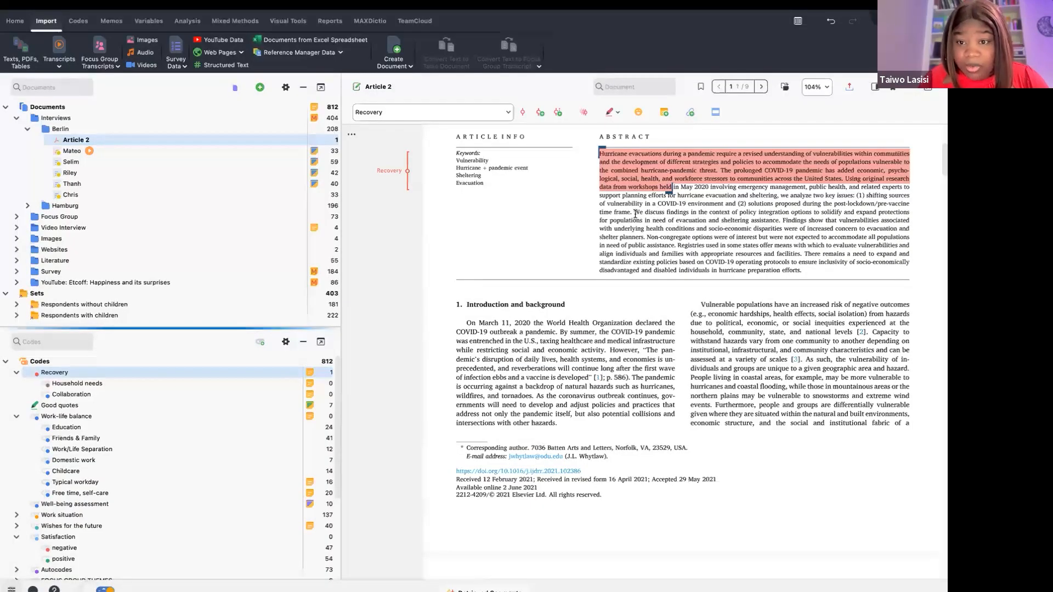
left_click_drag(635, 213, 830, 220)
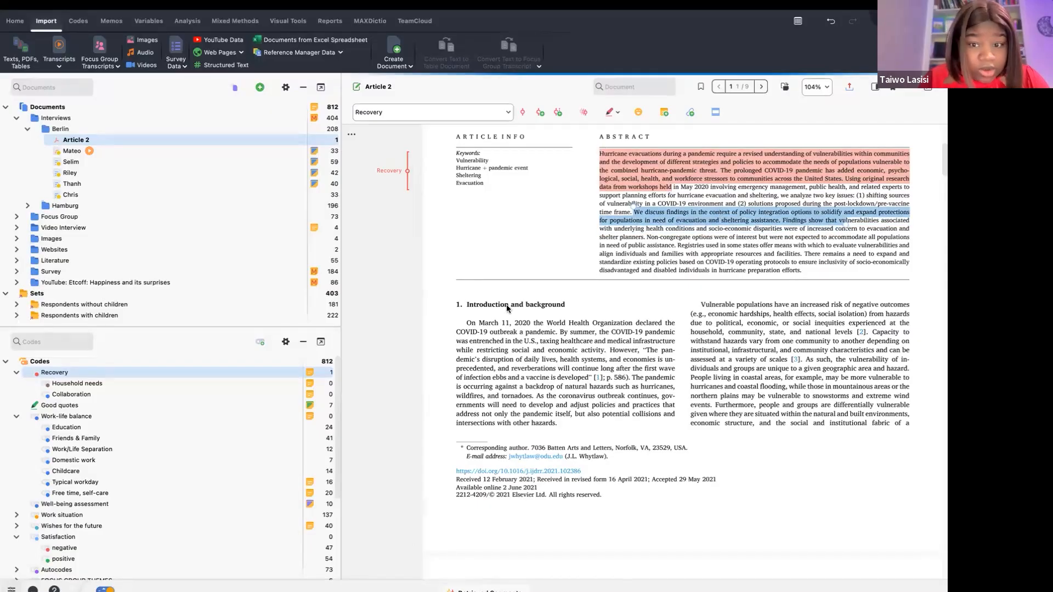
left_click_drag(434, 333, 246, 385)
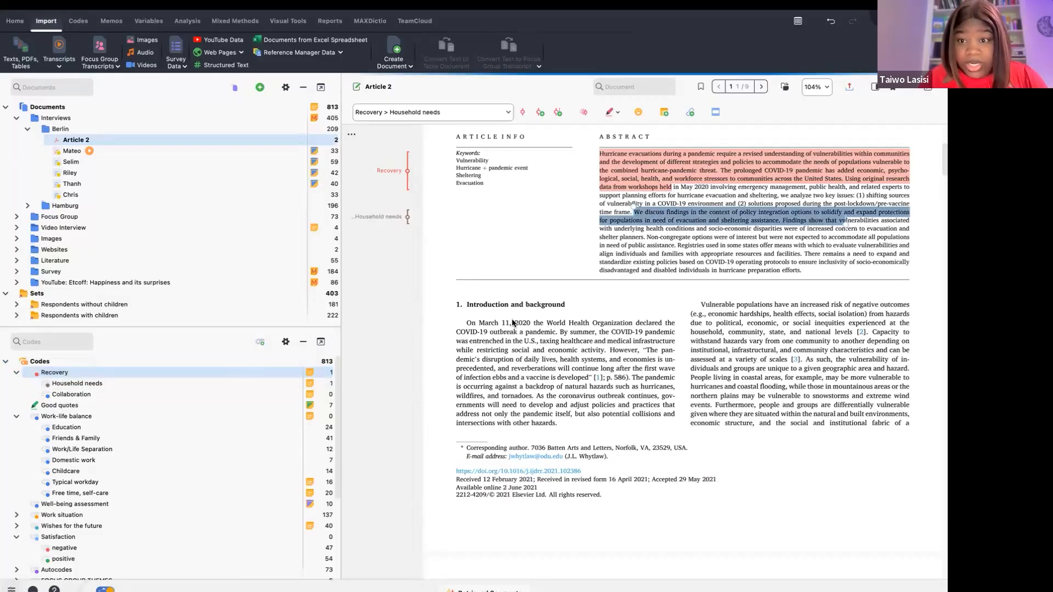
left_click(663, 230)
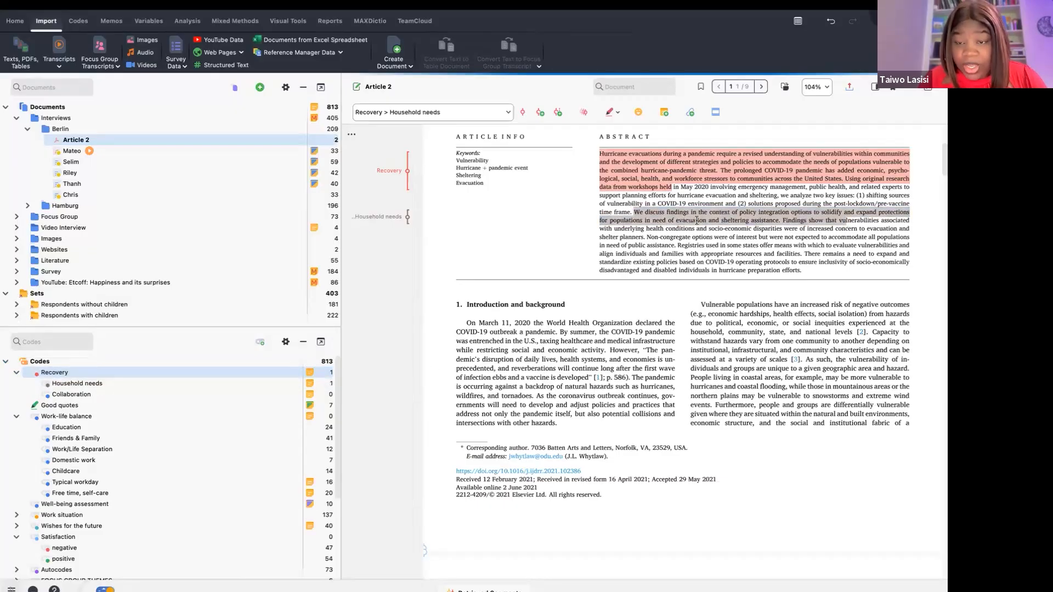
- Review the coded segments overview for Household needs, displaying the text of the Article 2 segment
double_click(236, 383)
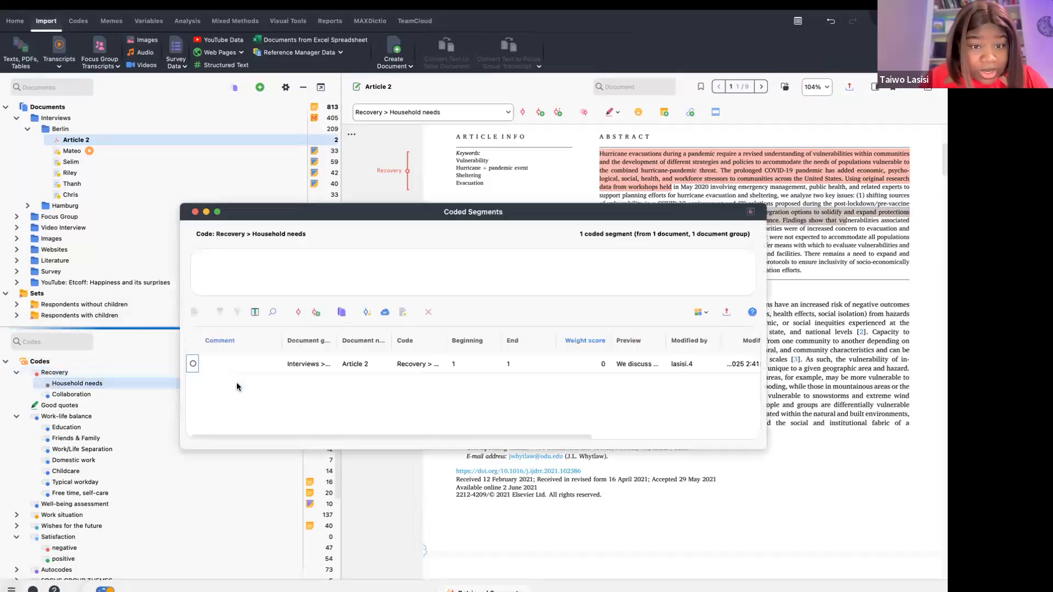
left_click(359, 366)
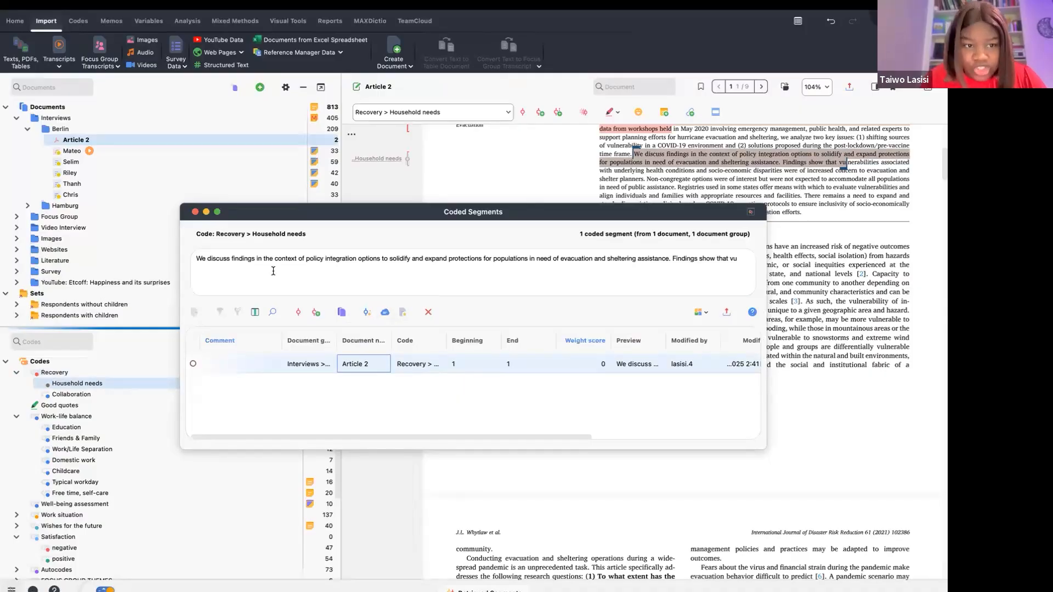
left_click(195, 212)
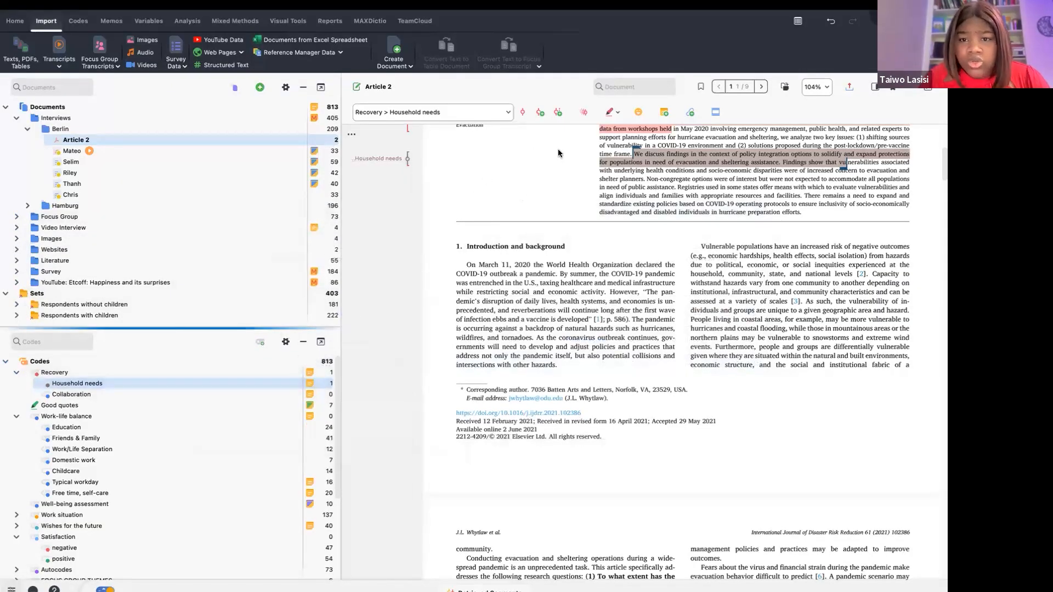
- Code the abstract passage from "with underlying health conditions" to "in need of public assistance" with Collaboration and view that subcode's coded segments
scroll(584, 165, "up", 3)
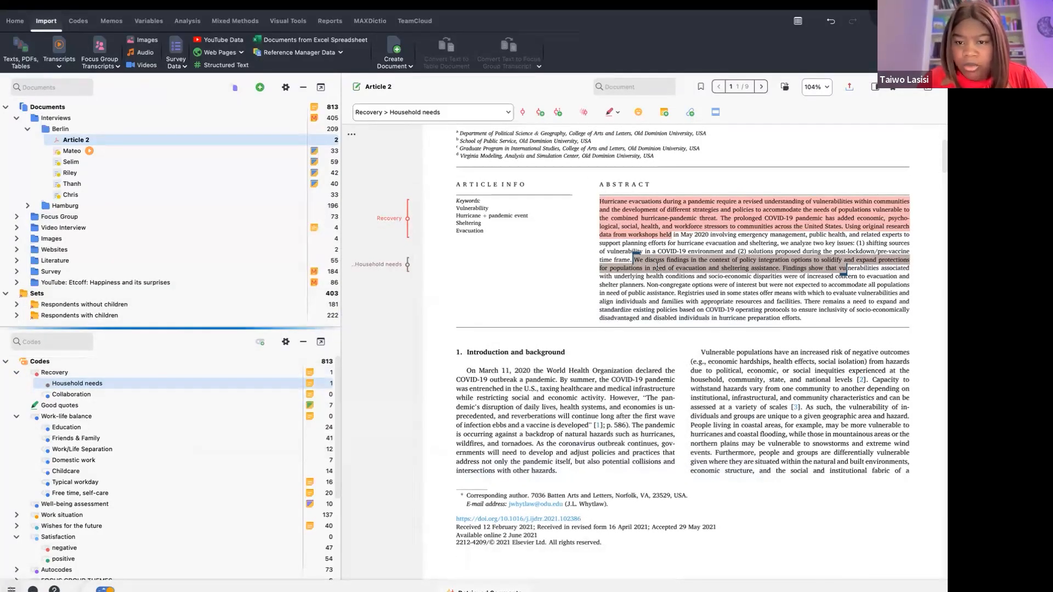
left_click_drag(599, 281, 673, 290)
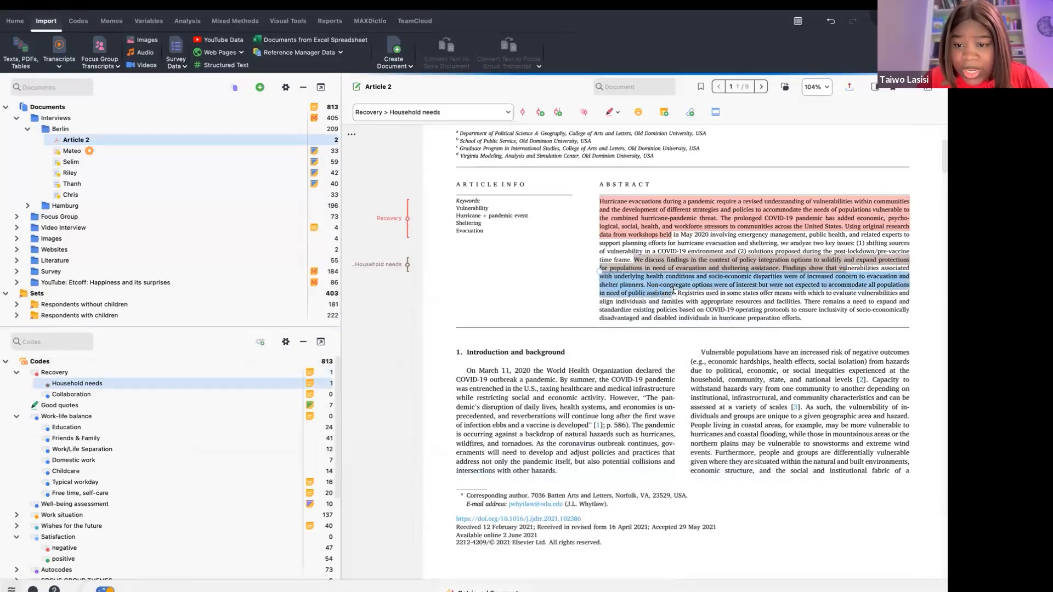
right_click(643, 287)
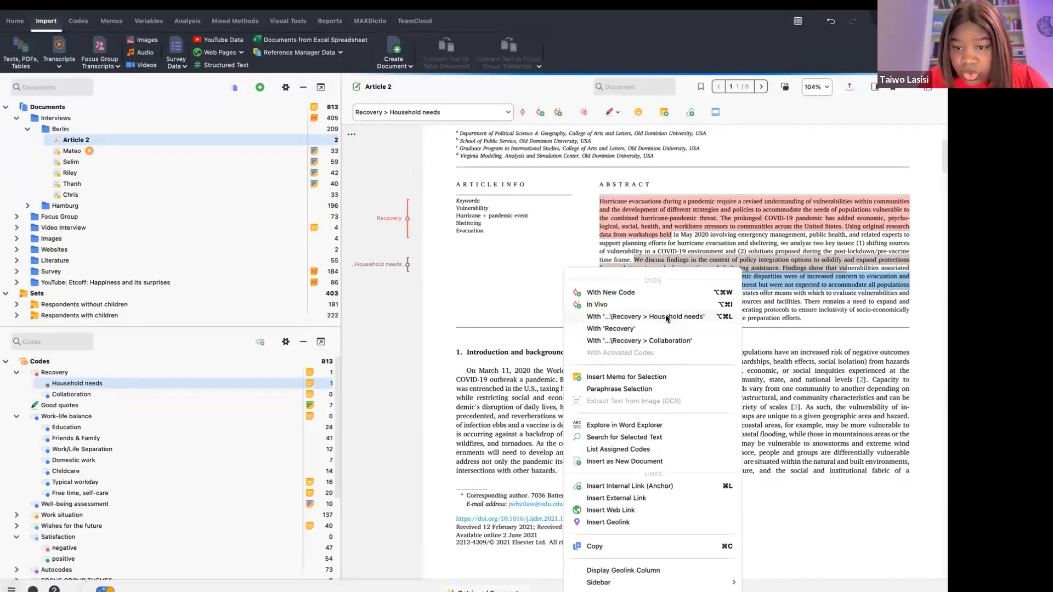
left_click(648, 340)
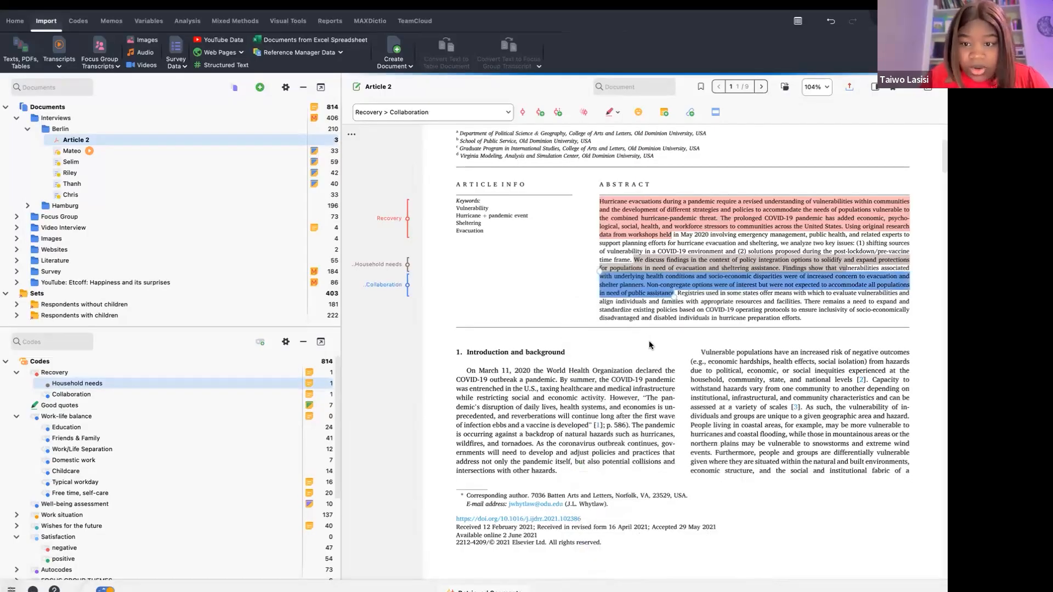
left_click(588, 324)
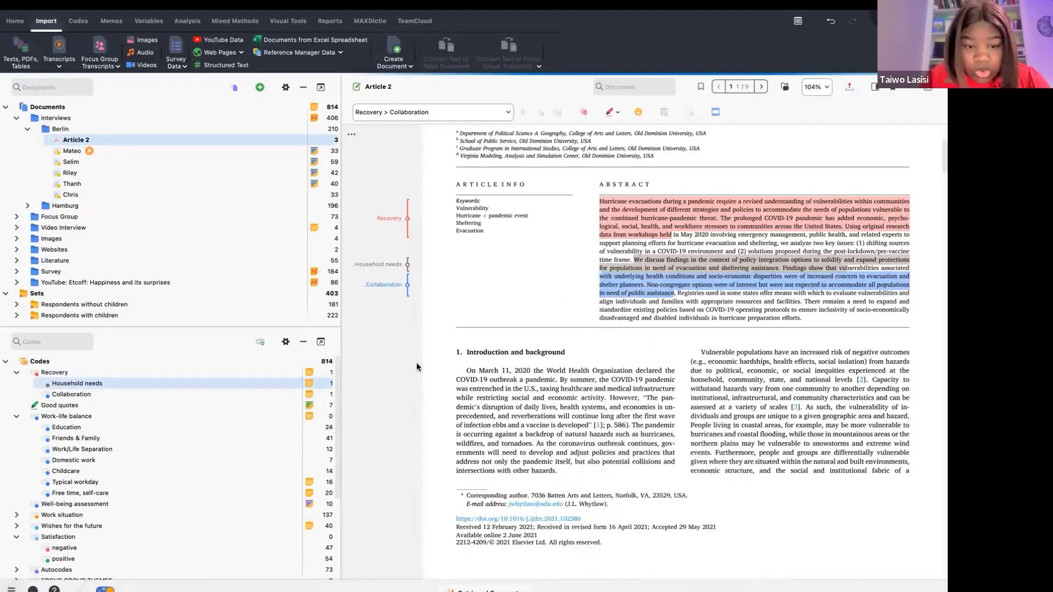
double_click(330, 394)
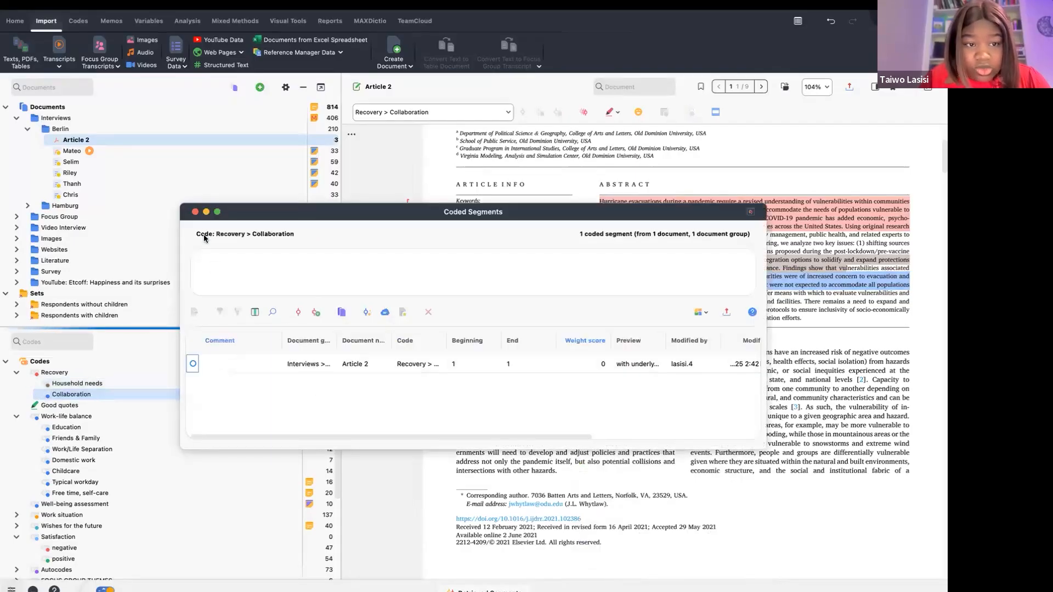
left_click(195, 211)
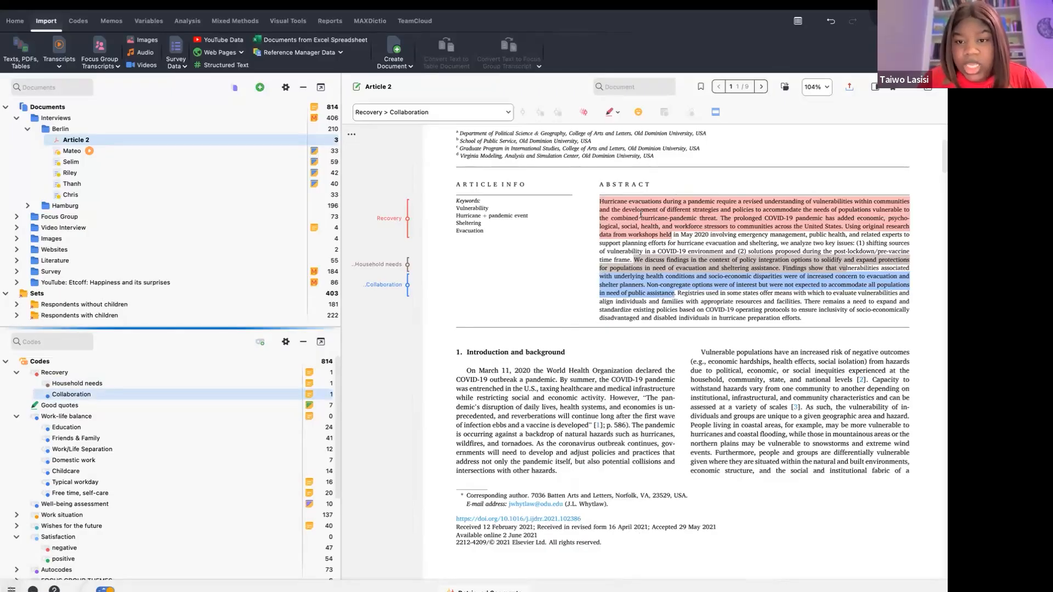
- Additionally code the abstract's opening passage, from "Hurricane evacuations" to "data from workshops held", with the Household needs subcode
left_click_drag(615, 212, 675, 236)
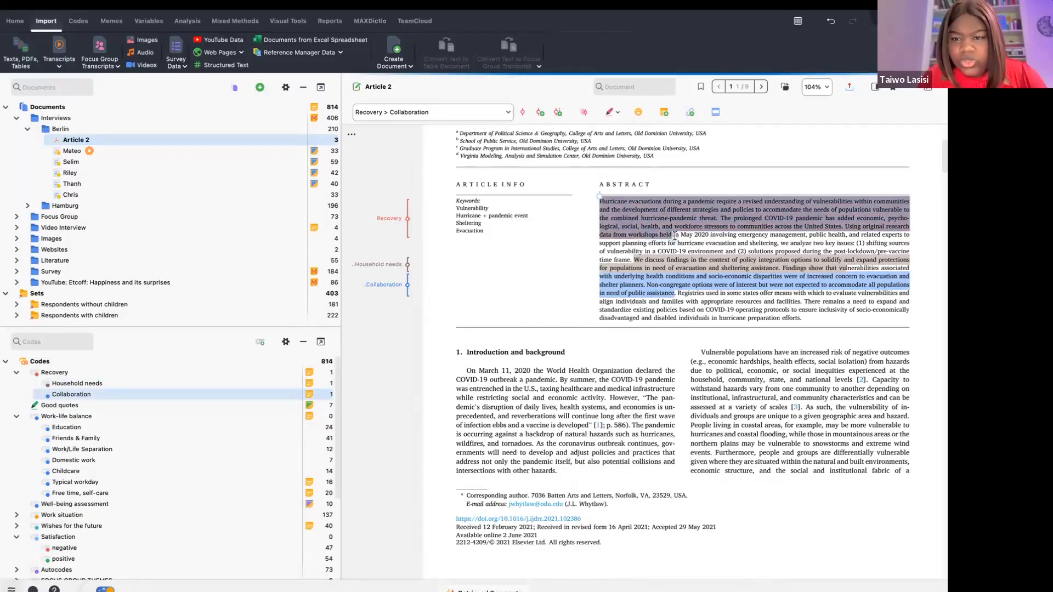
right_click(630, 227)
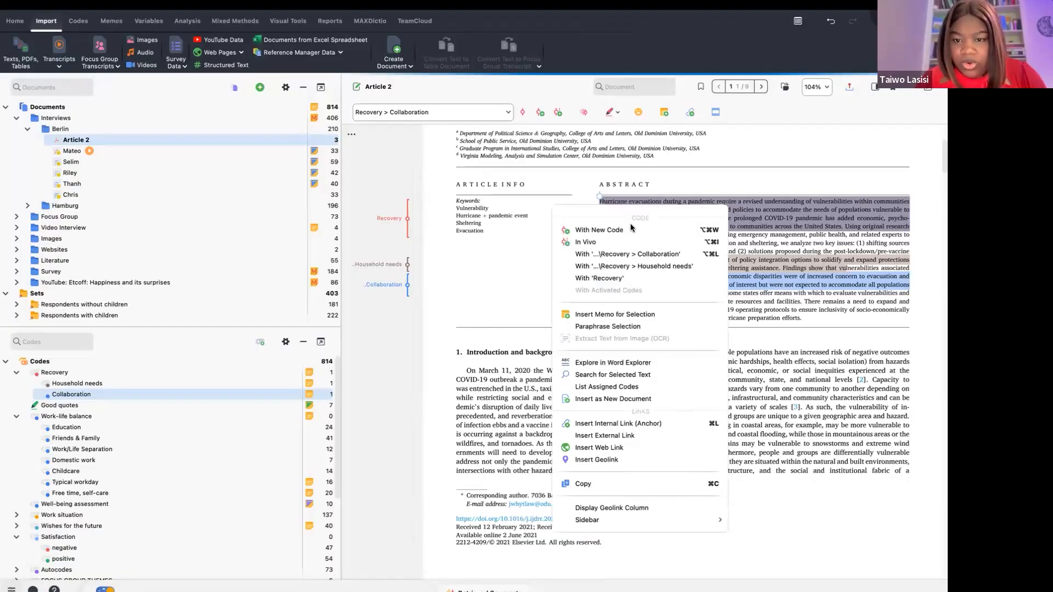
left_click(644, 267)
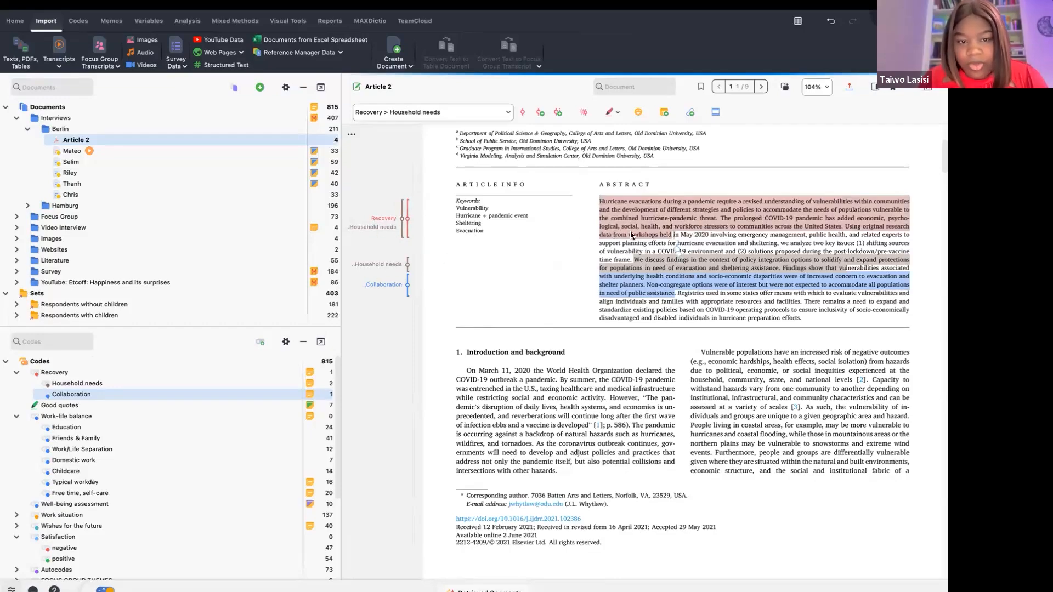
double_click(381, 230)
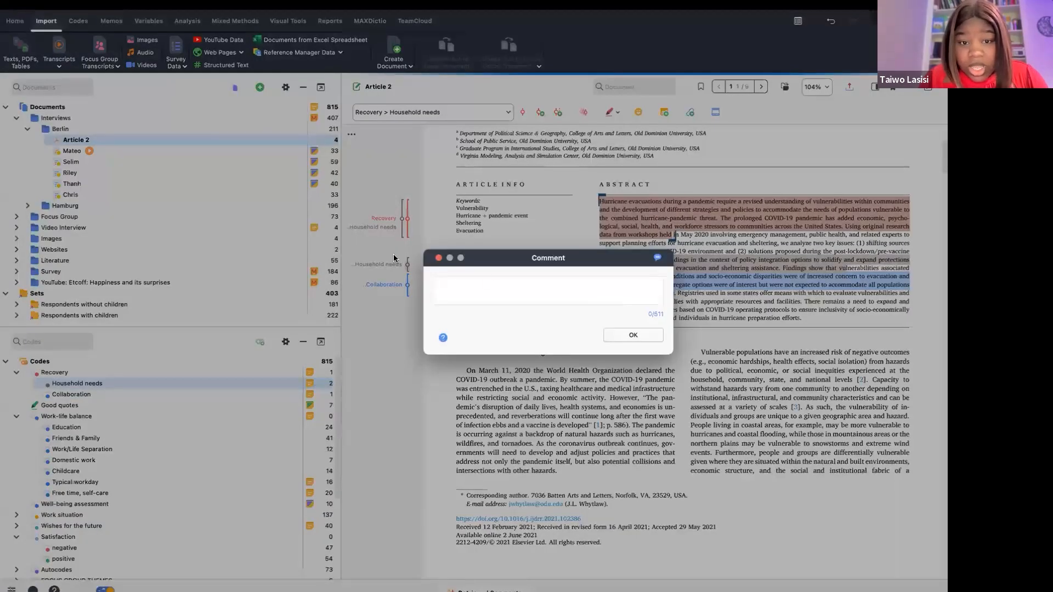
left_click(438, 258)
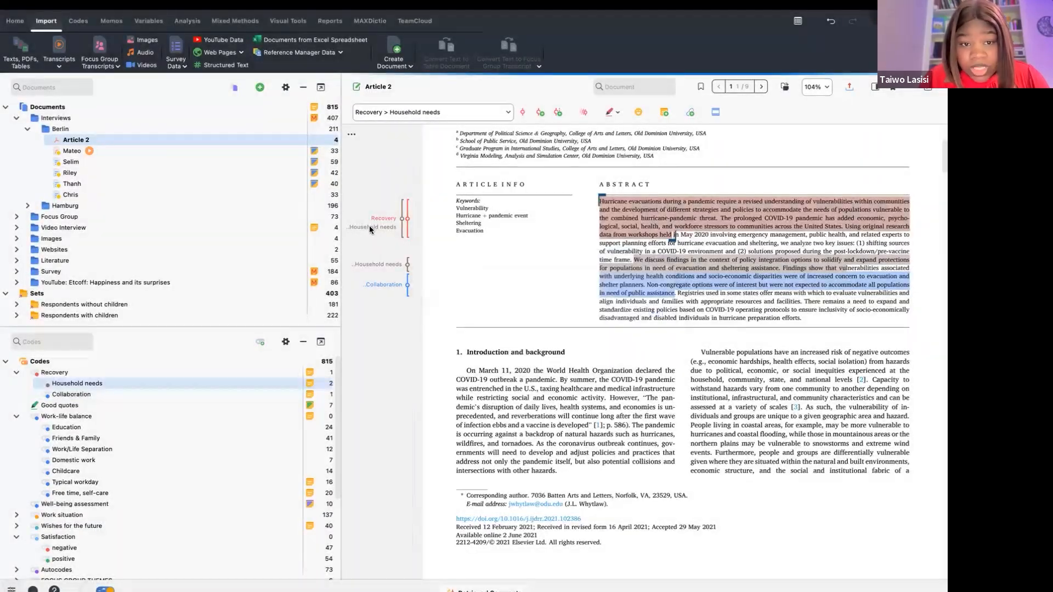
double_click(368, 228)
left_click(440, 257)
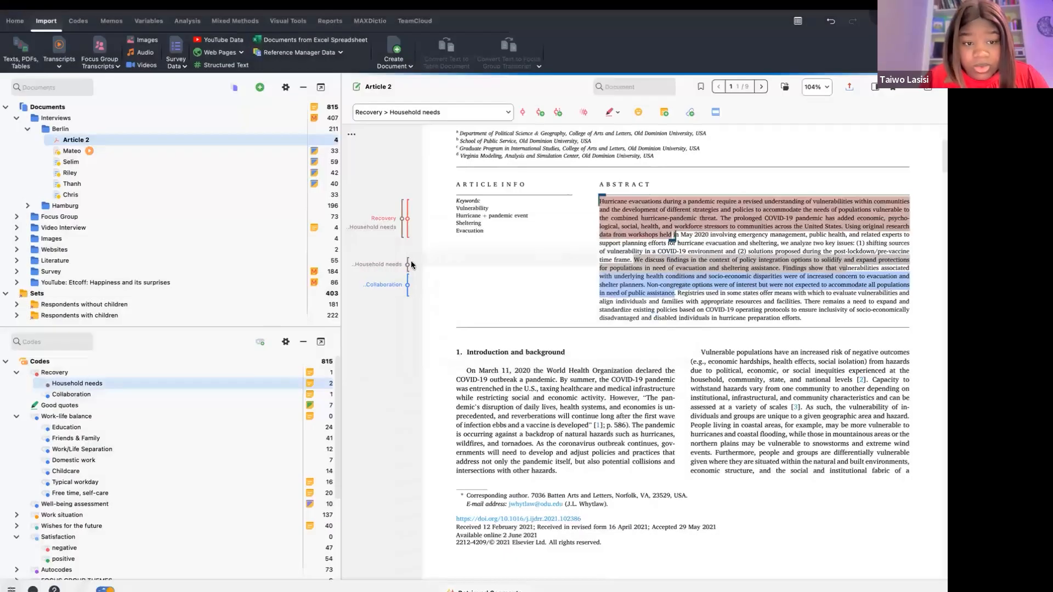
- View the coded segments overview for Household needs and the one for its parent code Recovery
double_click(127, 384)
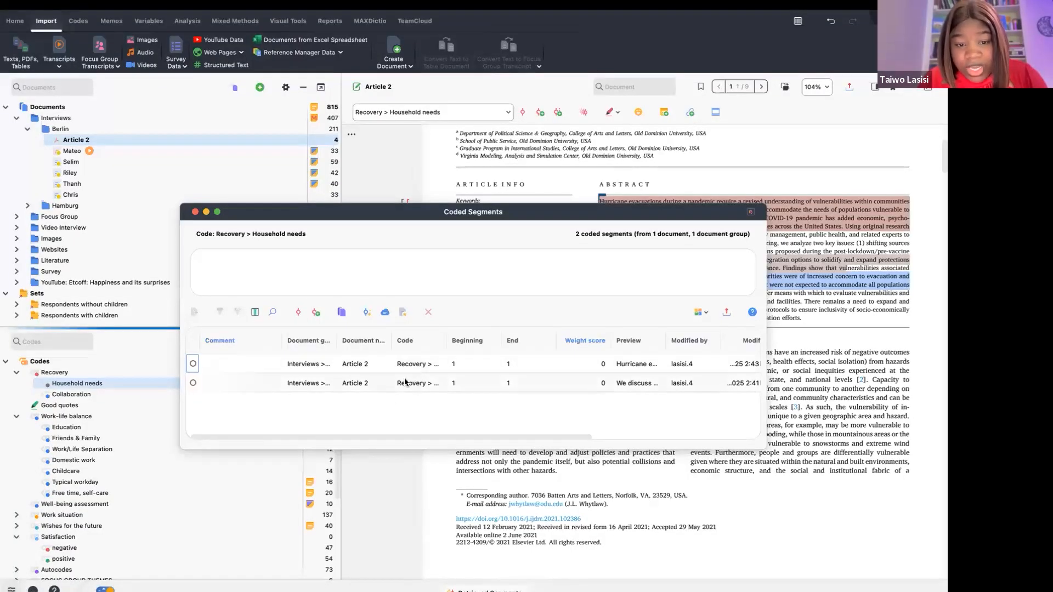
left_click(195, 213)
double_click(110, 373)
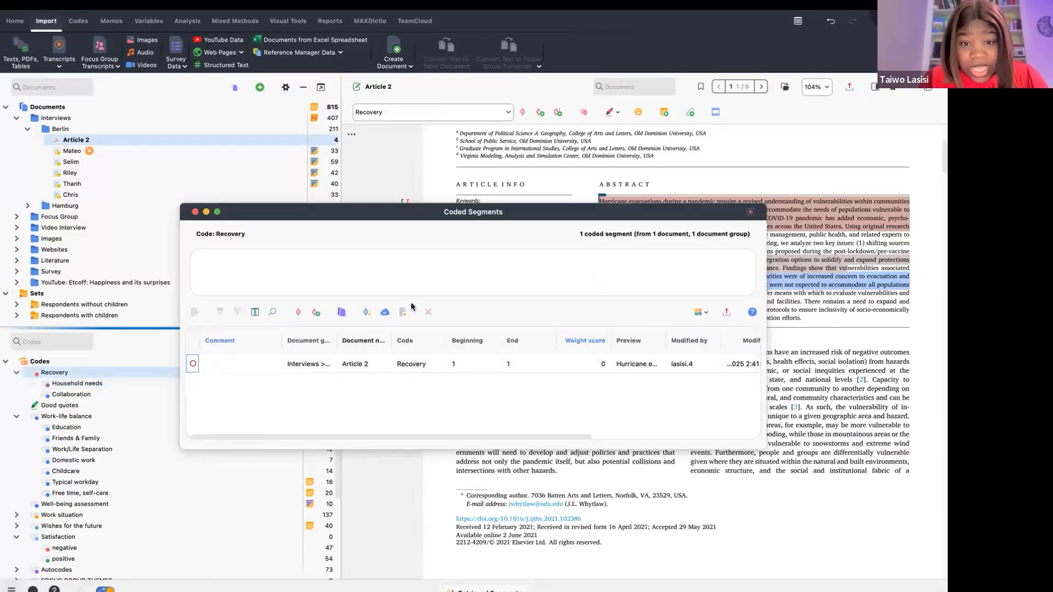
left_click(194, 212)
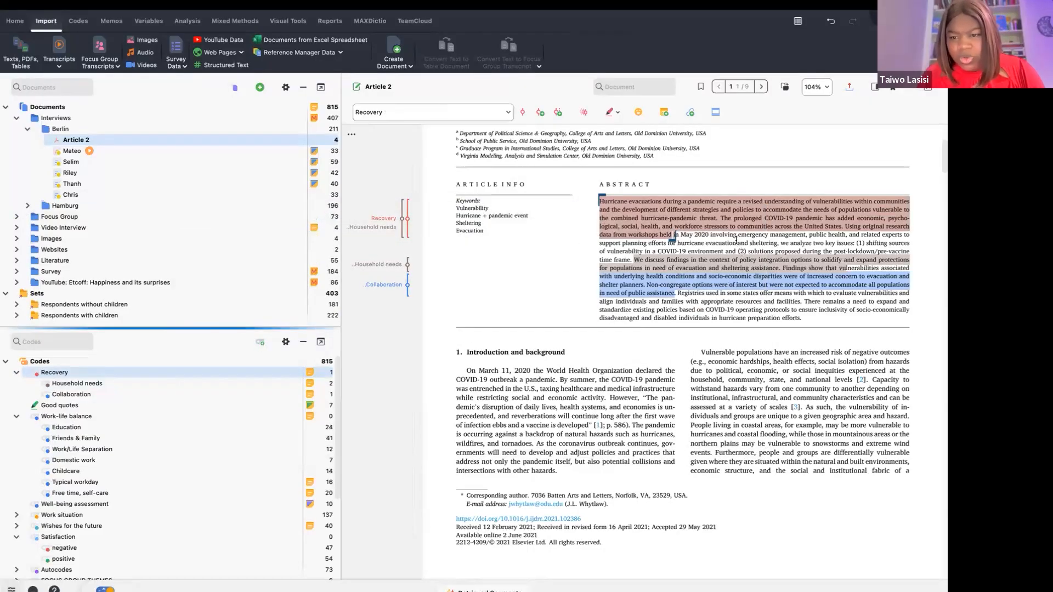
scroll(735, 240, "down", 5)
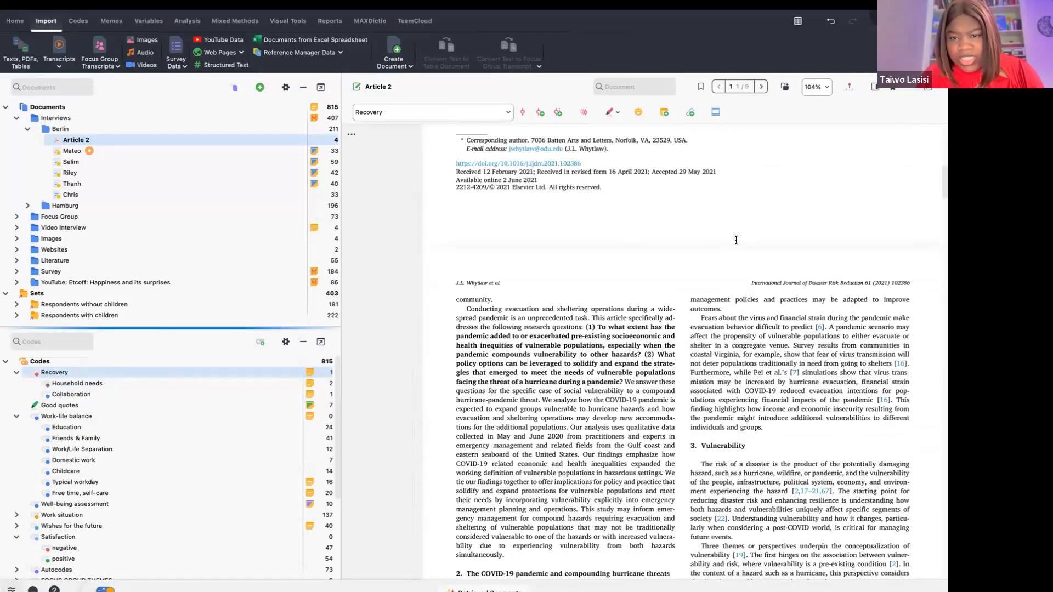
scroll(736, 240, "up", 6)
scroll(736, 240, "down", 5)
scroll(736, 241, "up", 6)
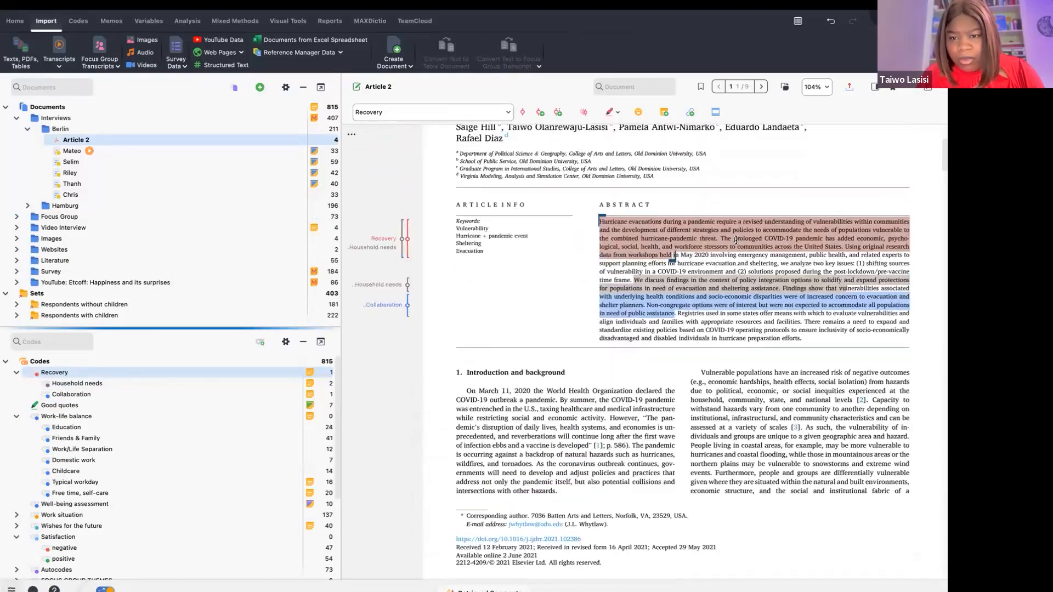
scroll(736, 240, "down", 1)
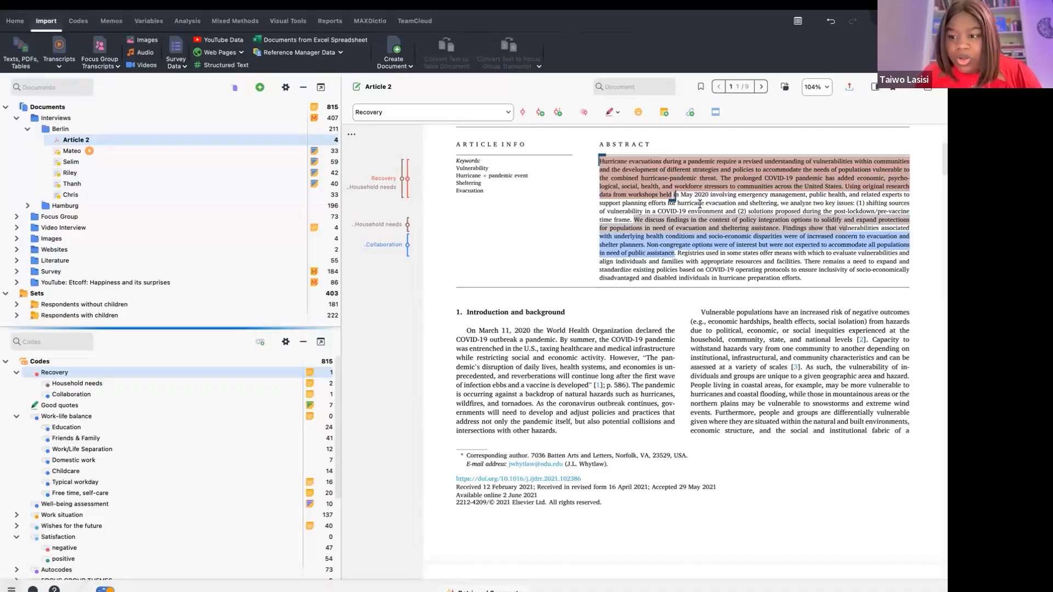
- Assign the code keyboard shortcut ⌘1 to Recovery and ⌘2 to Household needs
left_click(78, 21)
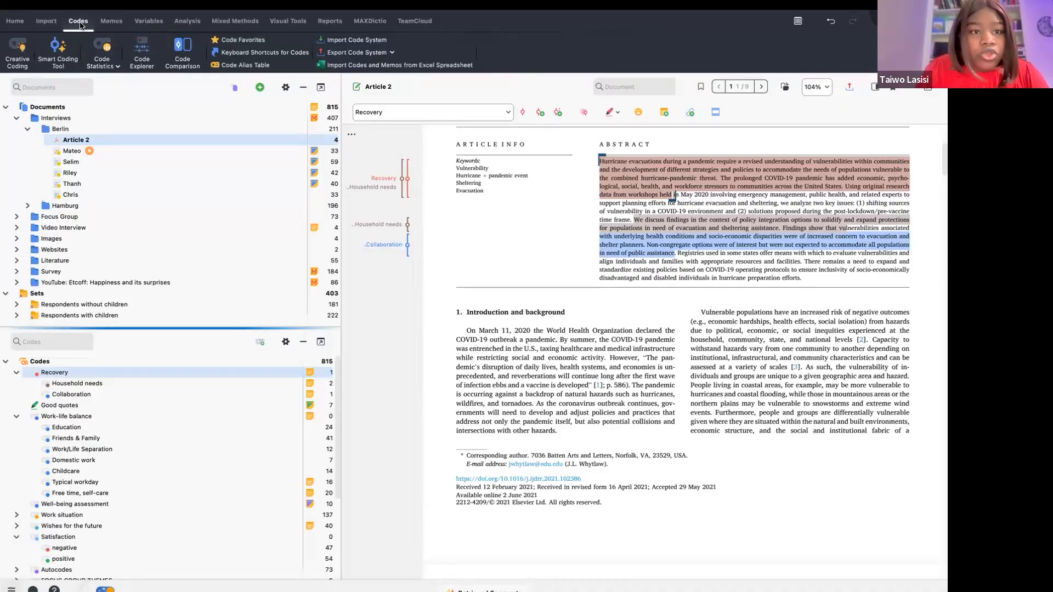
left_click(260, 53)
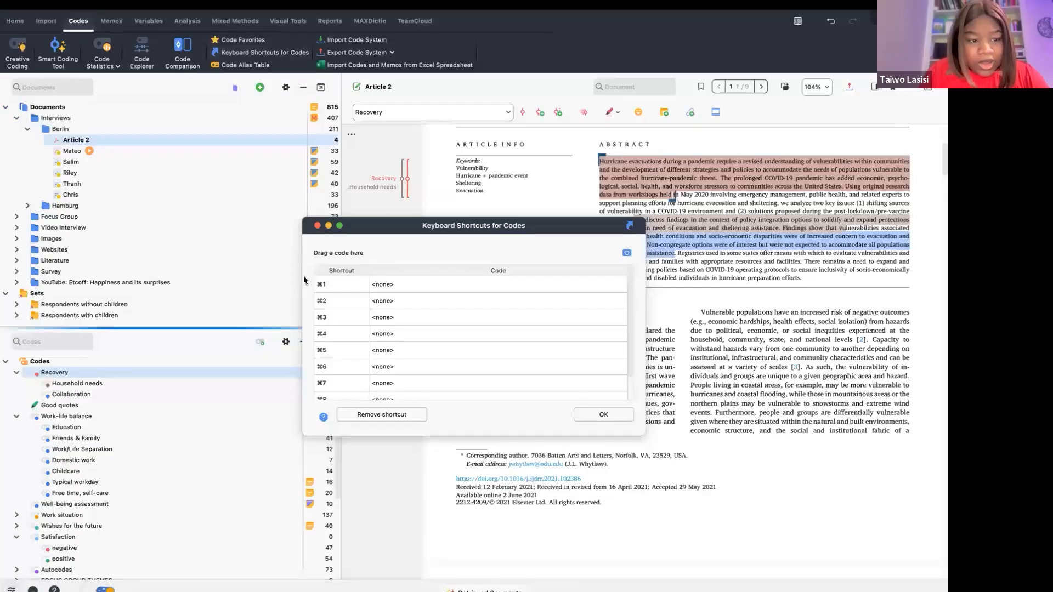
left_click_drag(88, 373, 386, 285)
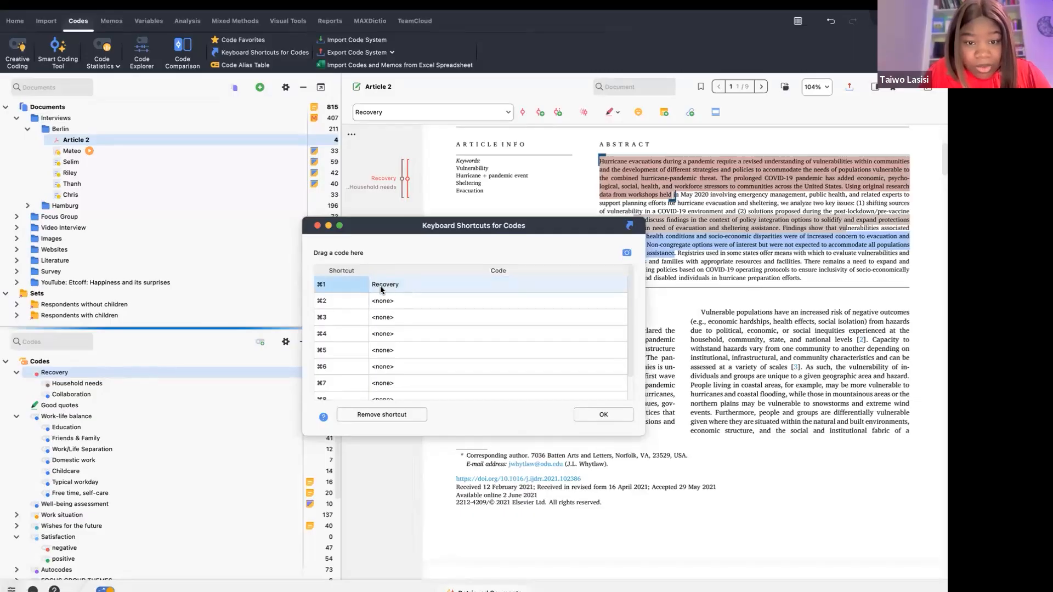
left_click_drag(117, 379, 389, 303)
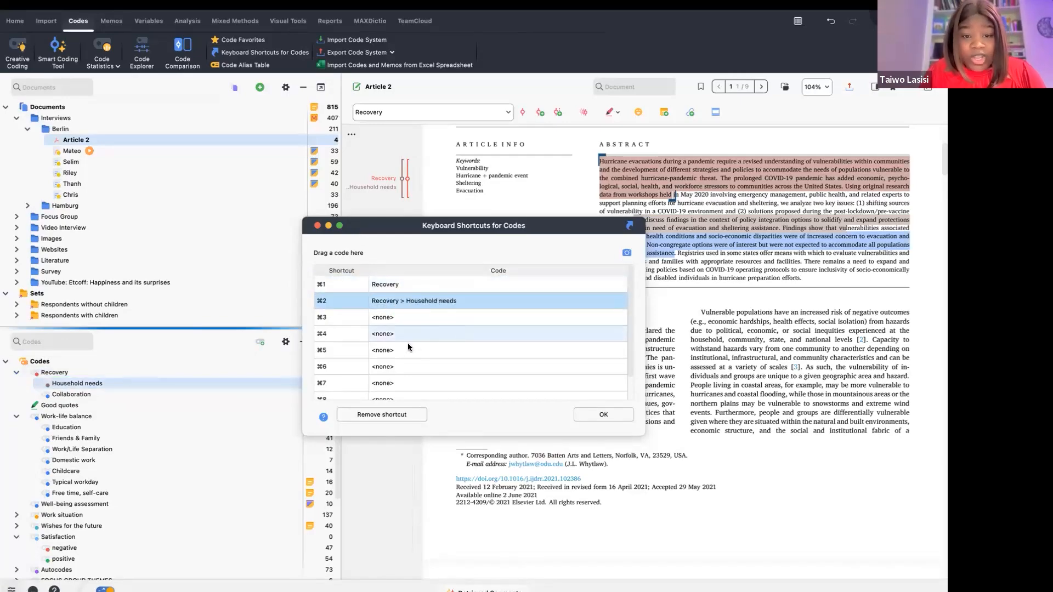
left_click(317, 227)
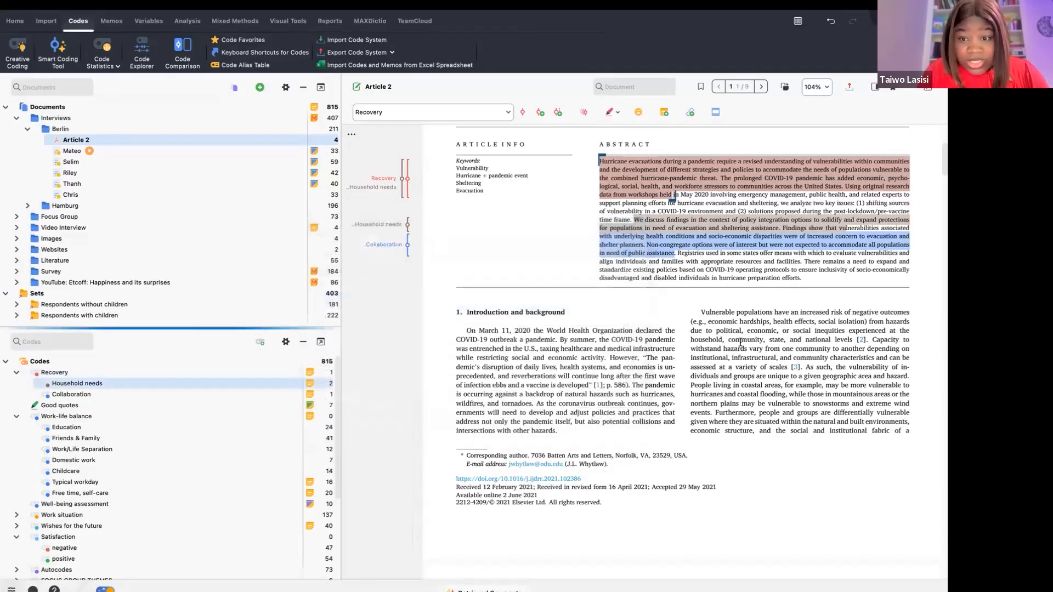
- Code the start of the introduction, from "On March 11, 2020" to "social and economic activity", with the Recovery code
left_click_drag(464, 329, 605, 357)
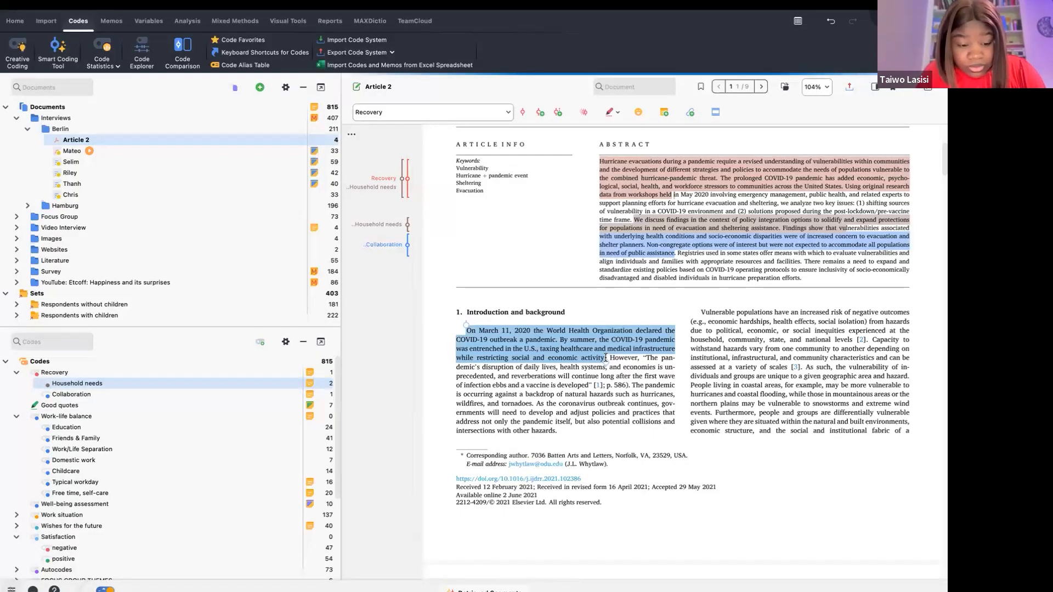
key("alt")
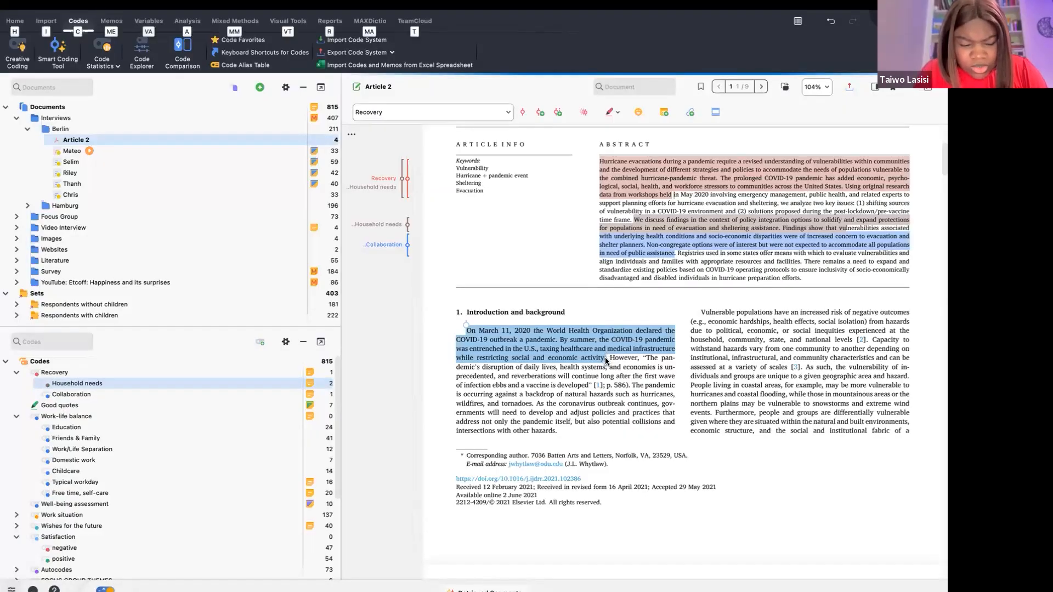
key("alt")
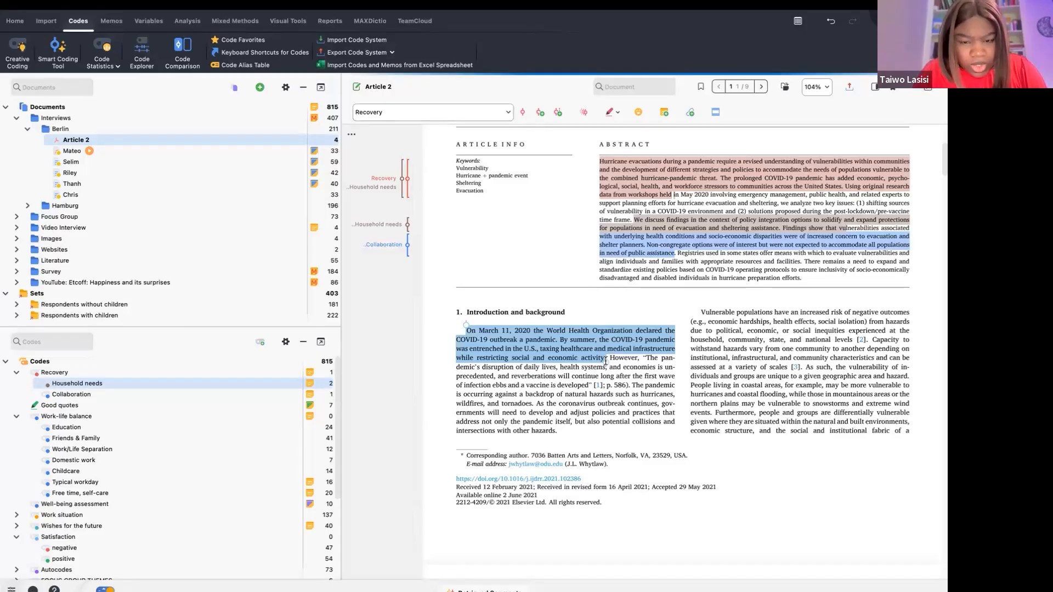
key("ctrl+q")
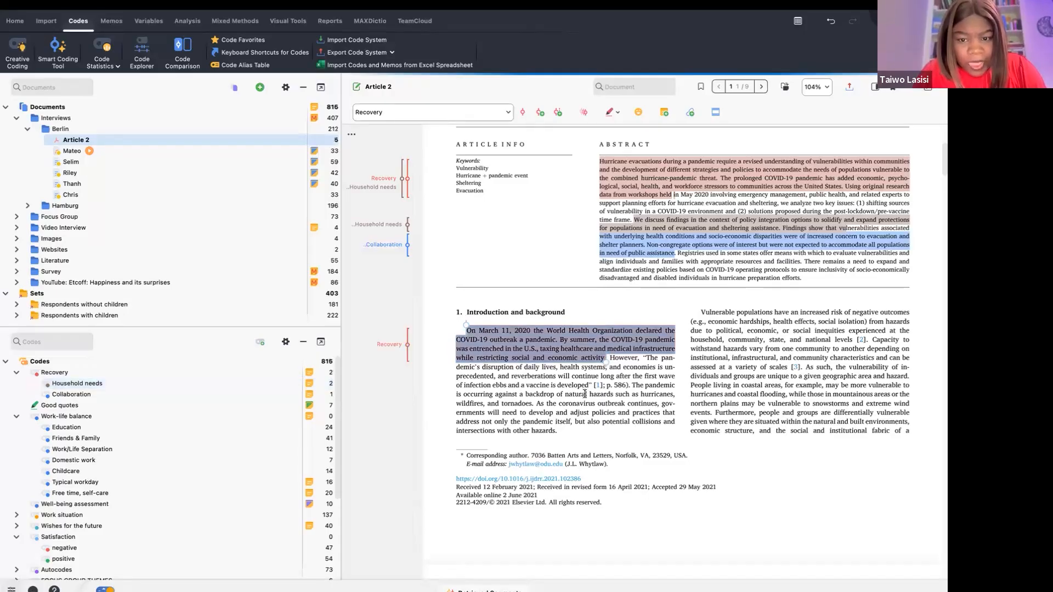
- Code the introduction passage from "However, 'The pandemic's disruption" to "p. 586). The pandemic" with the Household needs subcode, using its assigned ⌘2 shortcut
left_click(662, 377)
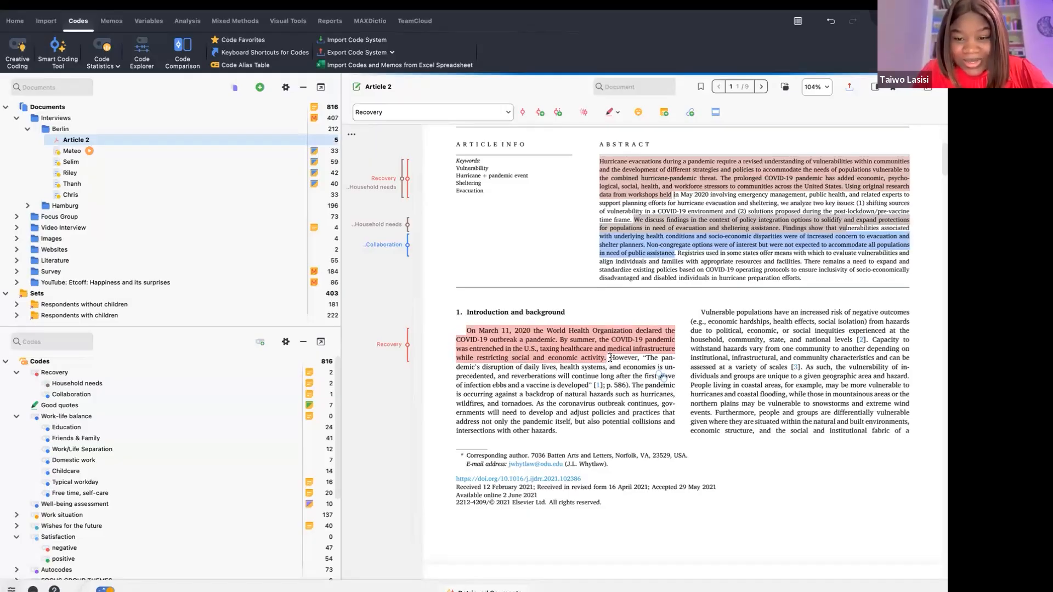
left_click_drag(614, 358, 593, 358)
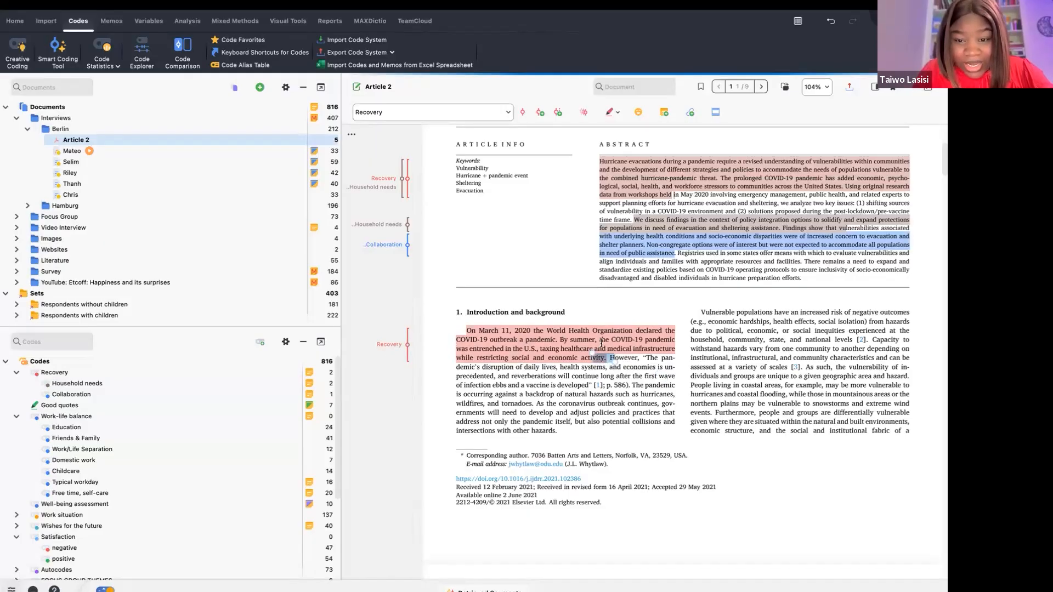
left_click(652, 367)
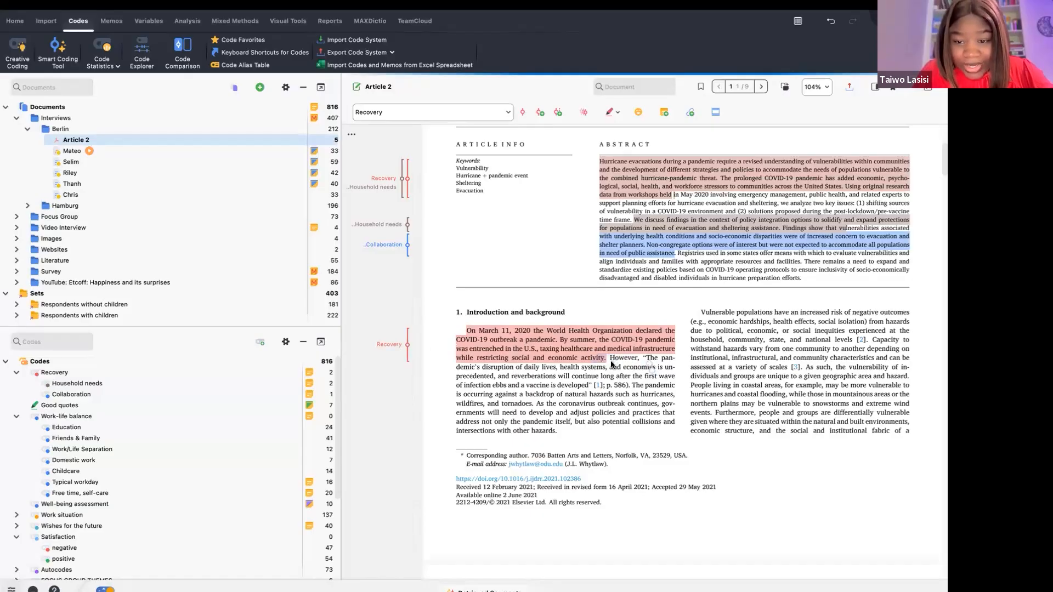
left_click_drag(611, 358, 677, 380)
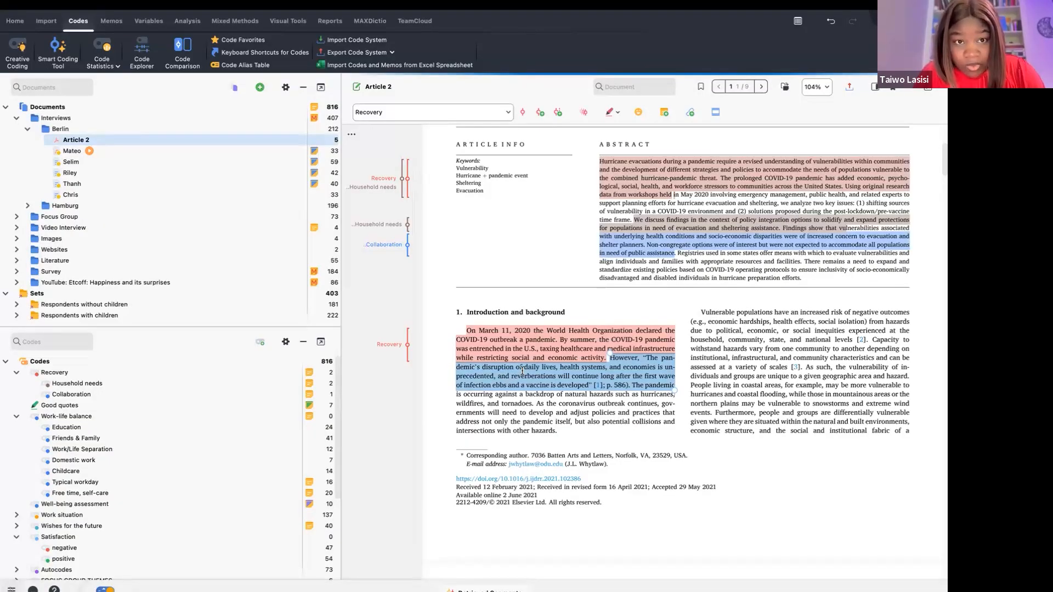
left_click(294, 53)
left_click(331, 298)
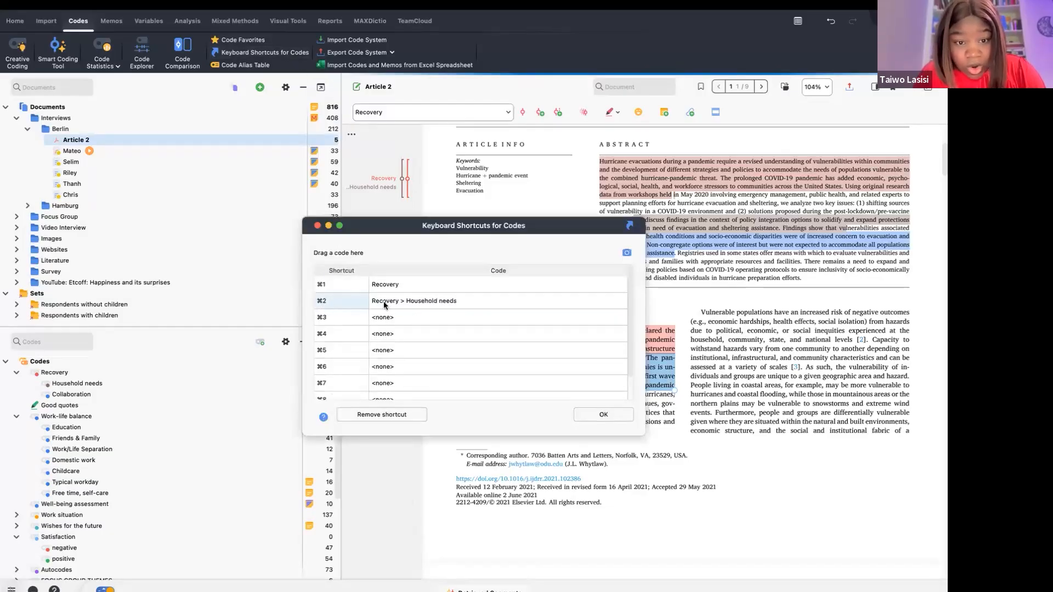
left_click(317, 226)
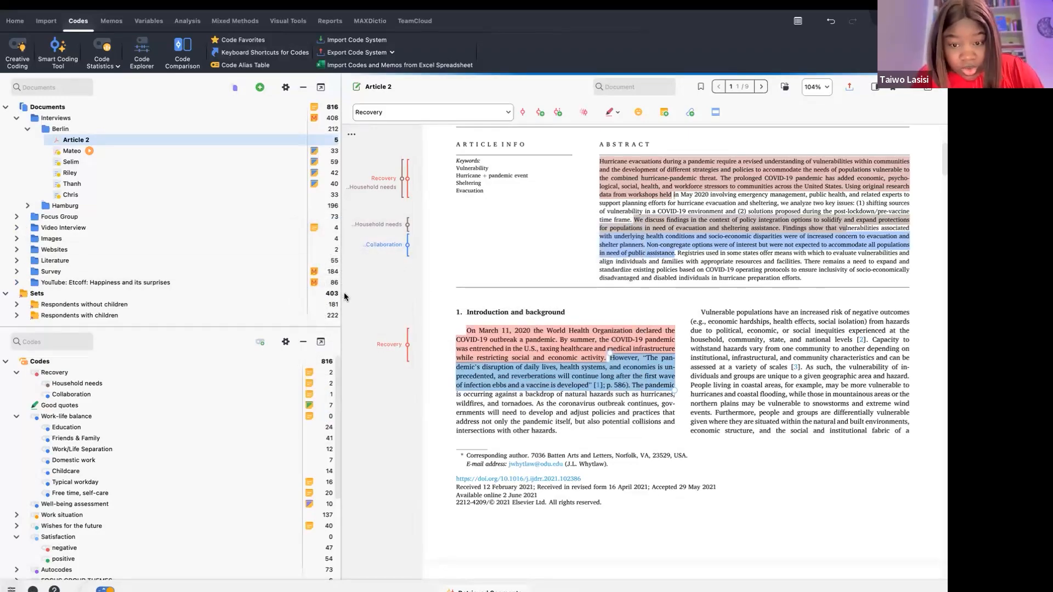
key("super+2")
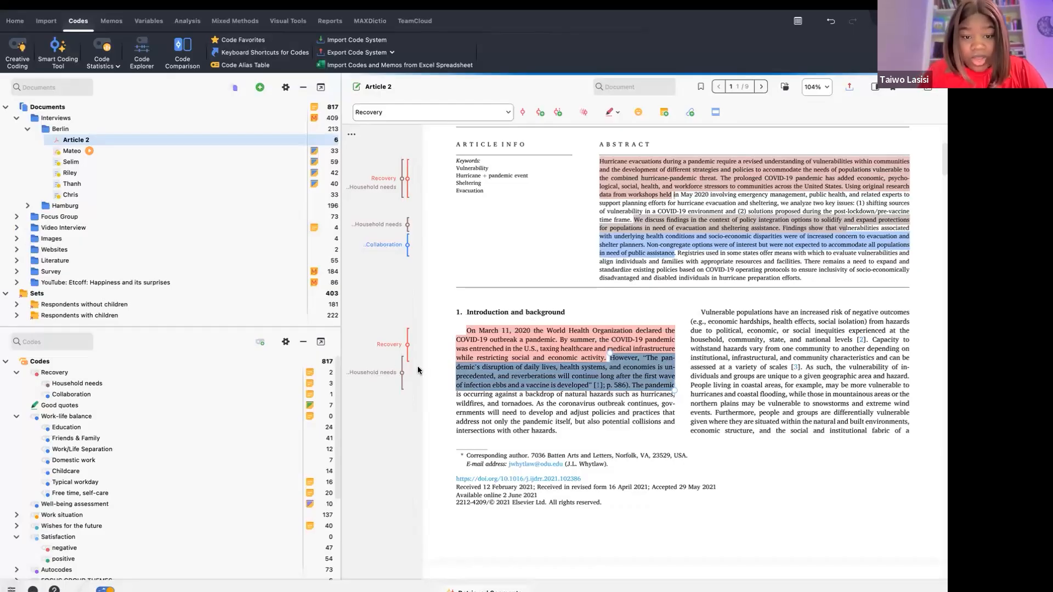
left_click(603, 427)
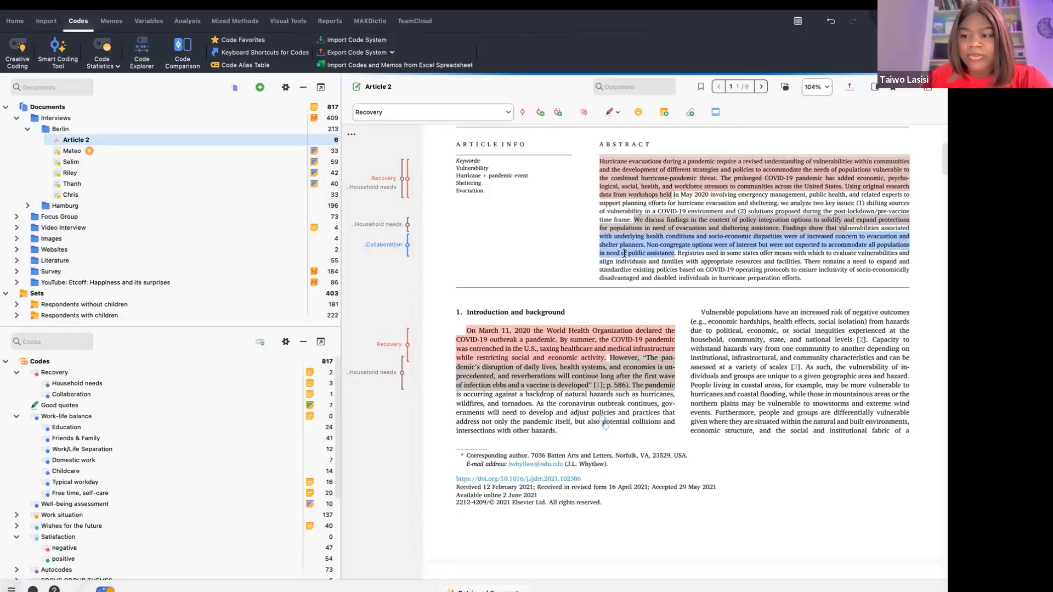
- Add Household needs to the code favorites and use it to code "Vulnerable populations have an increased risk" through "withstand hazards vary from"
left_click(261, 44)
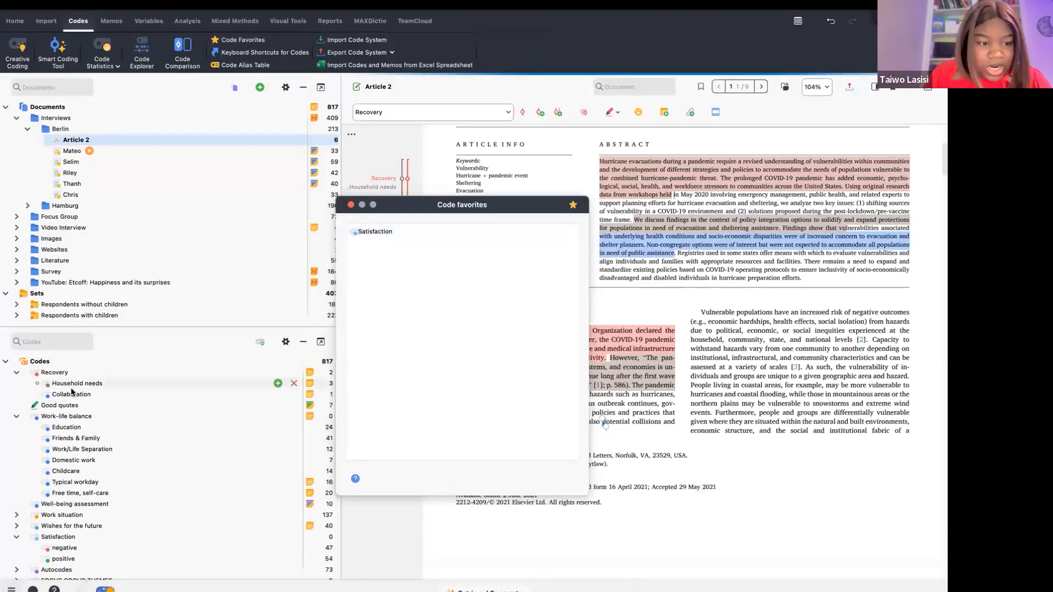
left_click_drag(76, 386, 389, 268)
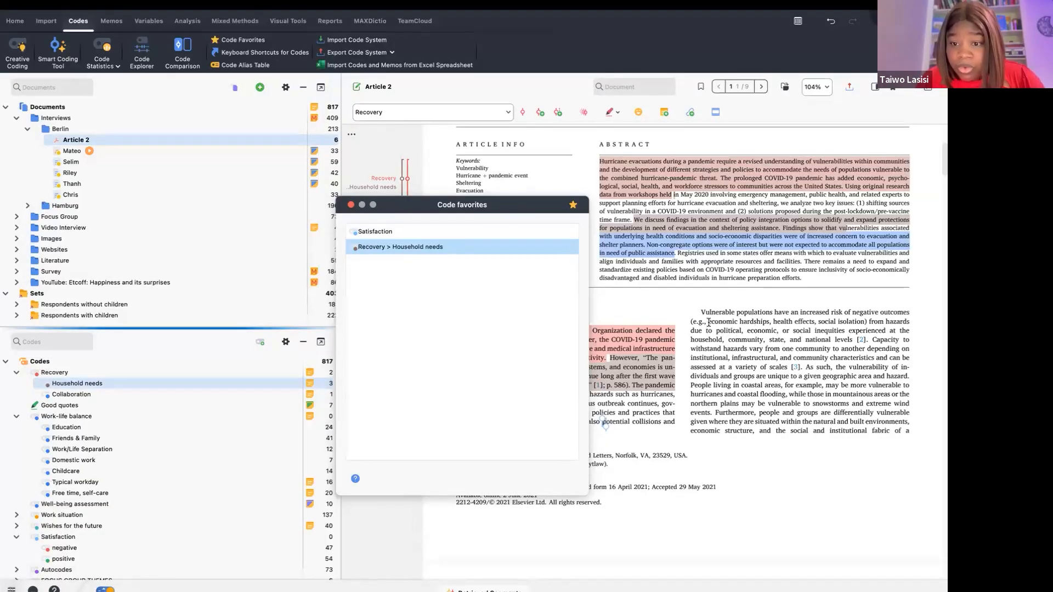
left_click_drag(701, 312, 785, 352)
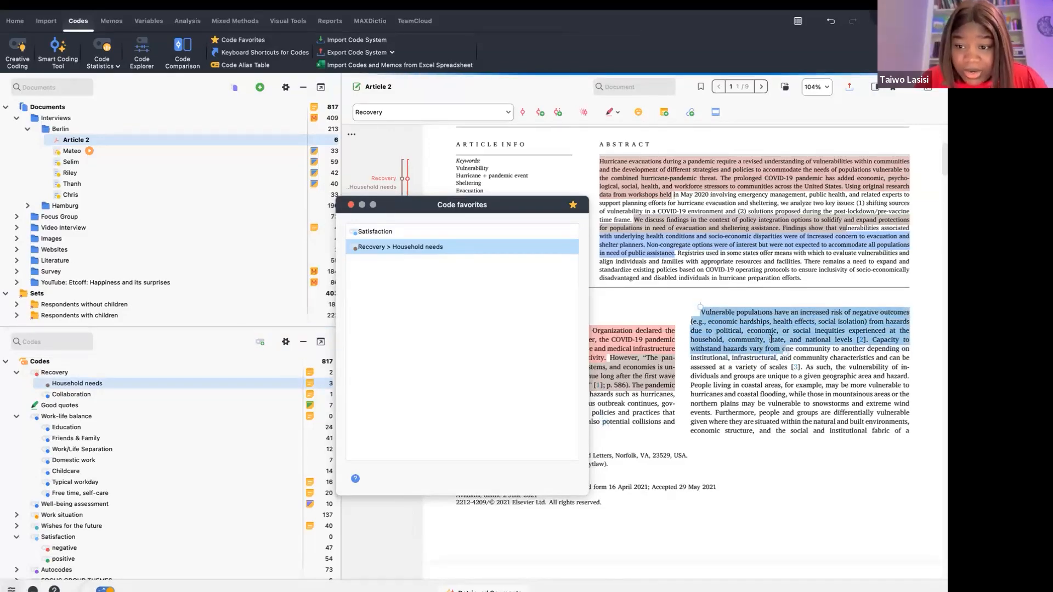
left_click(461, 246)
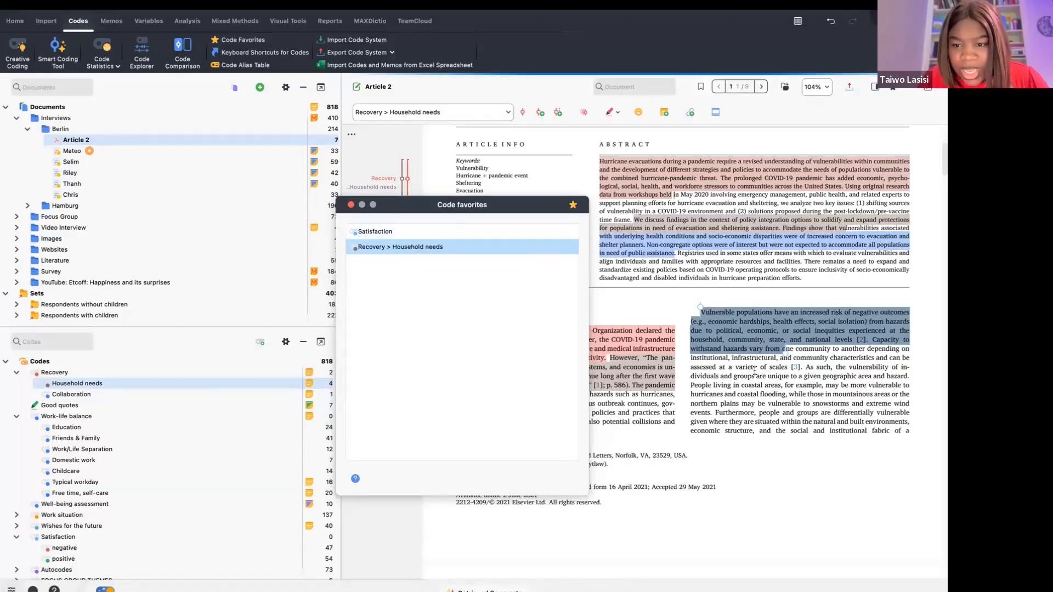
- Code the passage from "institutional, infrastructural" to "northern plains may" with the Household needs favorite
left_click_drag(690, 355, 754, 406)
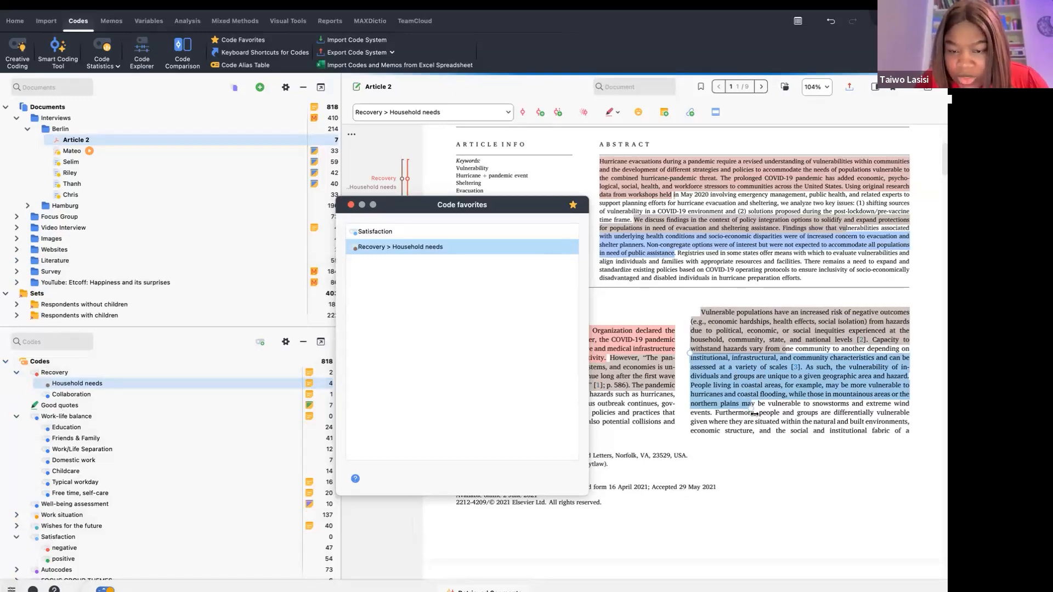
left_click(413, 249)
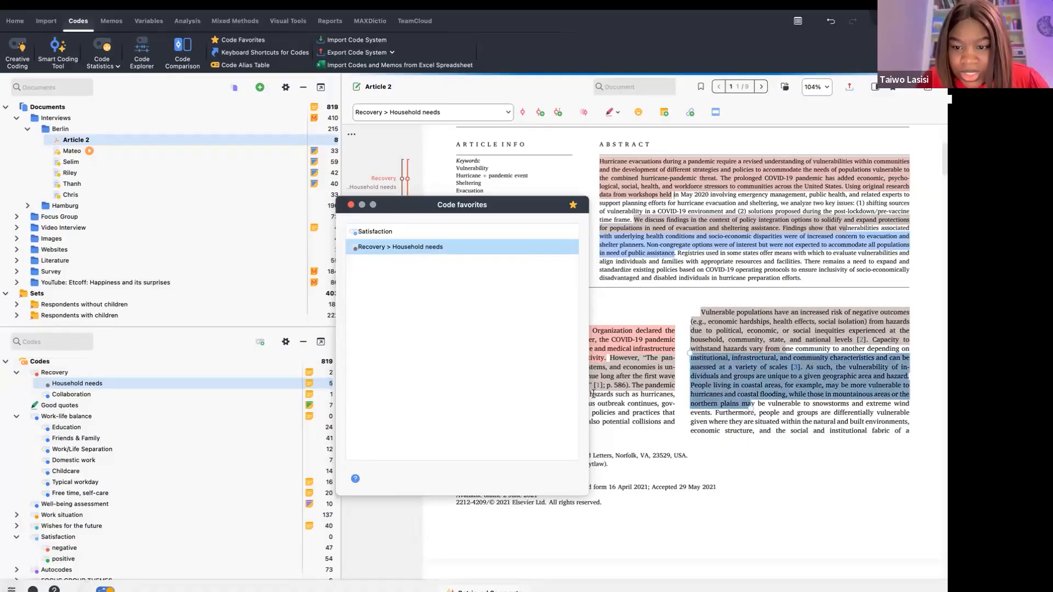
left_click(643, 415)
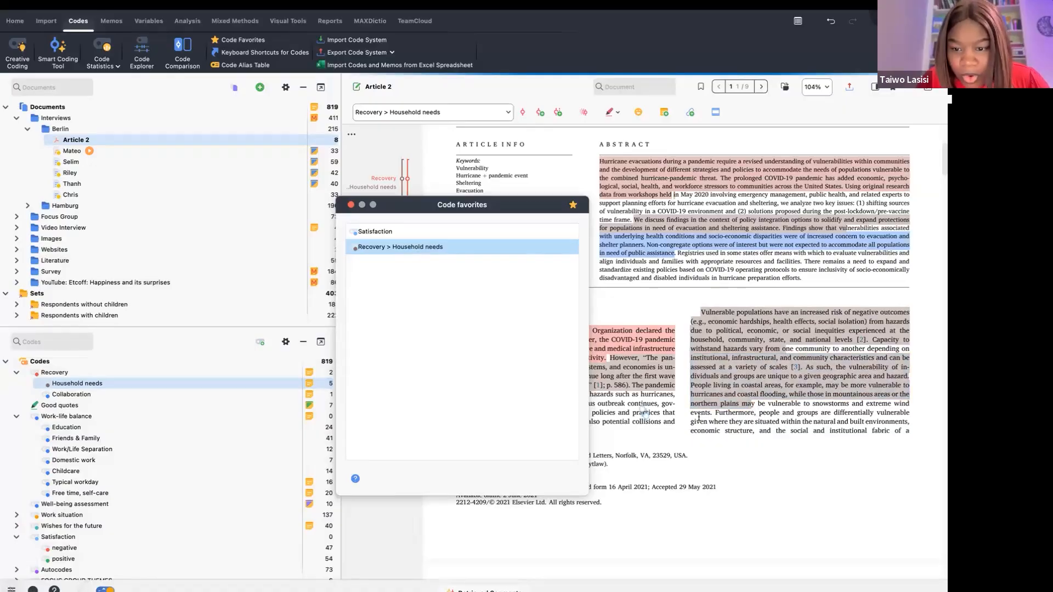
- Code the passage from "events. Furthermore" to "economic structure, and" with the Satisfaction favorite, and close the code favorites
left_click_drag(690, 409, 778, 432)
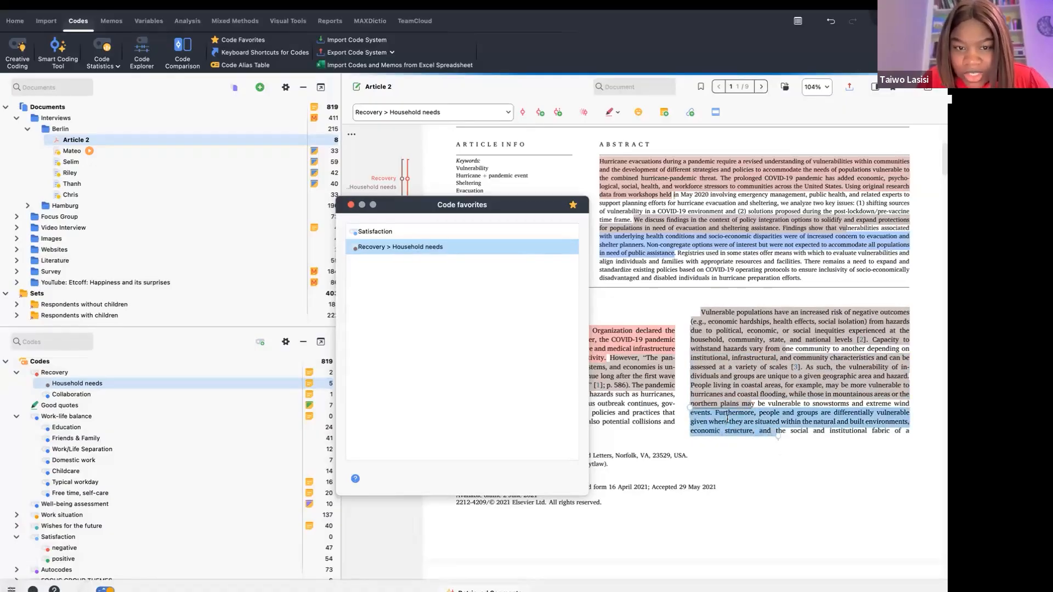
left_click(386, 235)
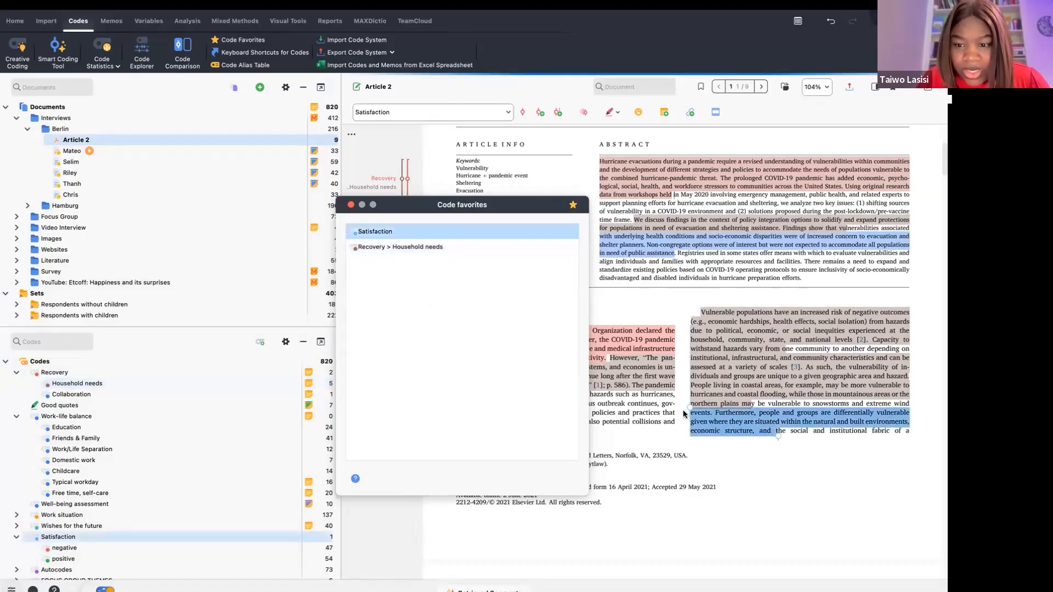
left_click(658, 310)
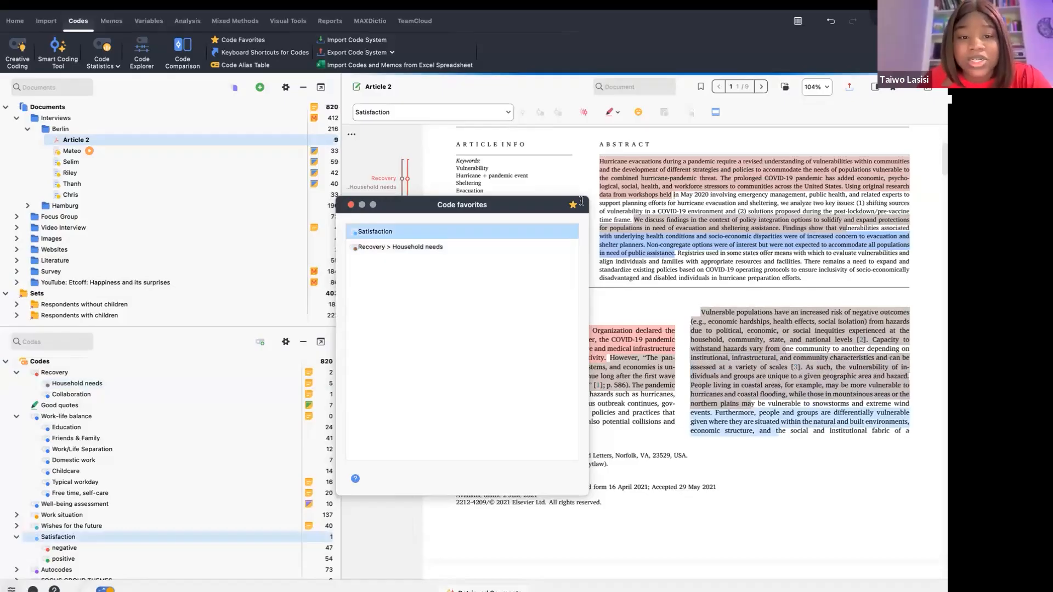
left_click(351, 205)
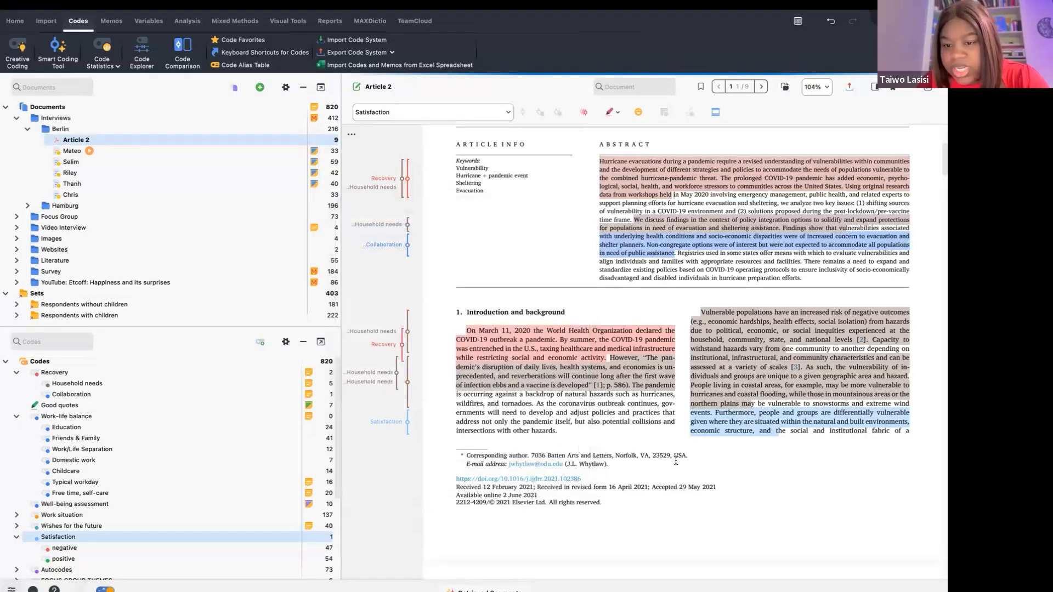
- Code the entire abstract, from "Hurricane evacuations" to "hurricane preparation efforts", with the Household needs favorite, and close the code favorites
scroll(675, 439, "down", 5)
scroll(667, 381, "up", 5)
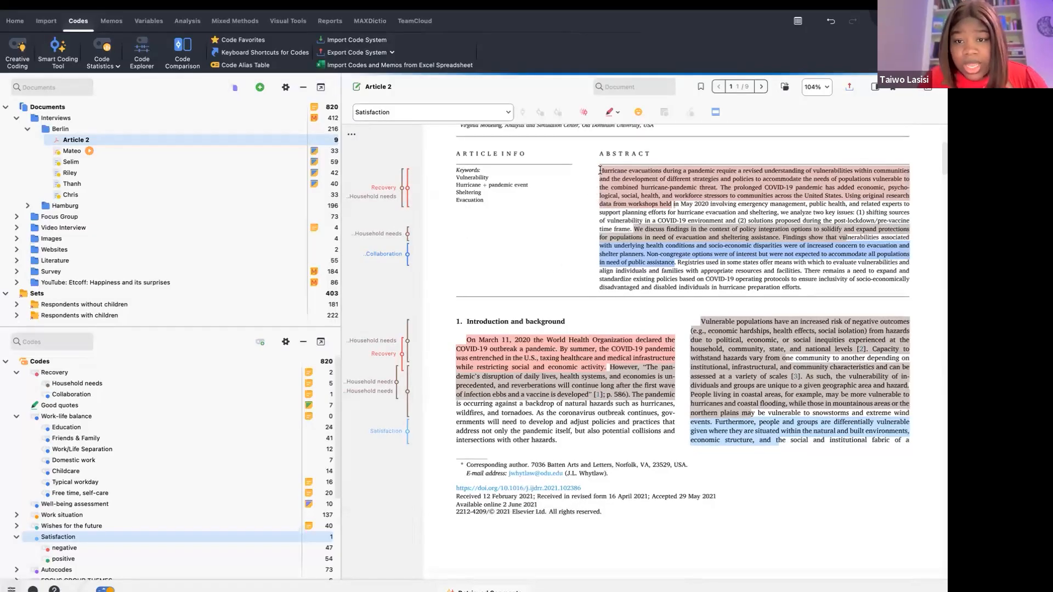
left_click_drag(600, 170, 834, 294)
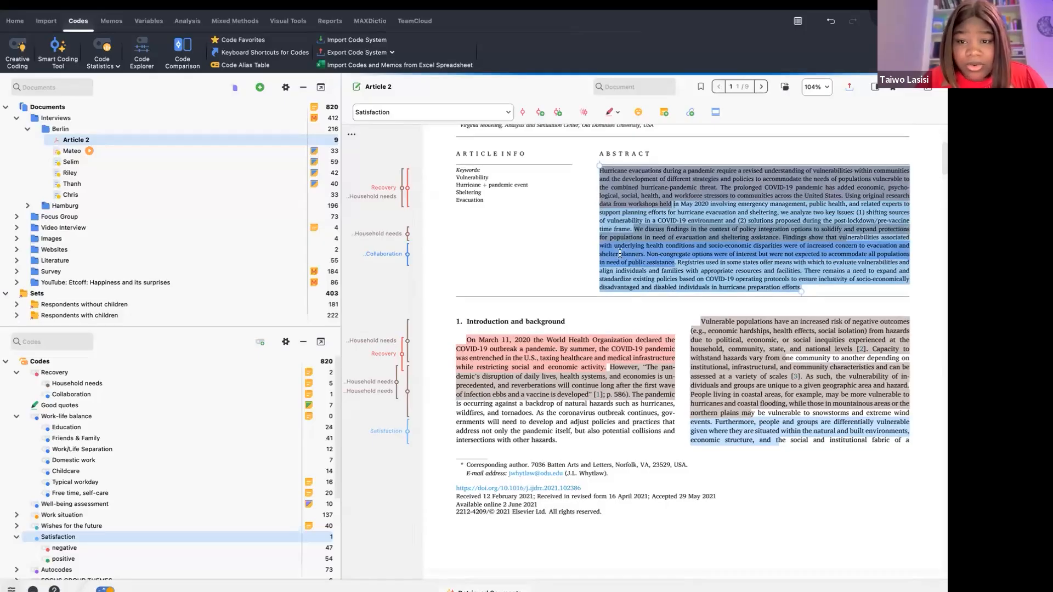
left_click(262, 42)
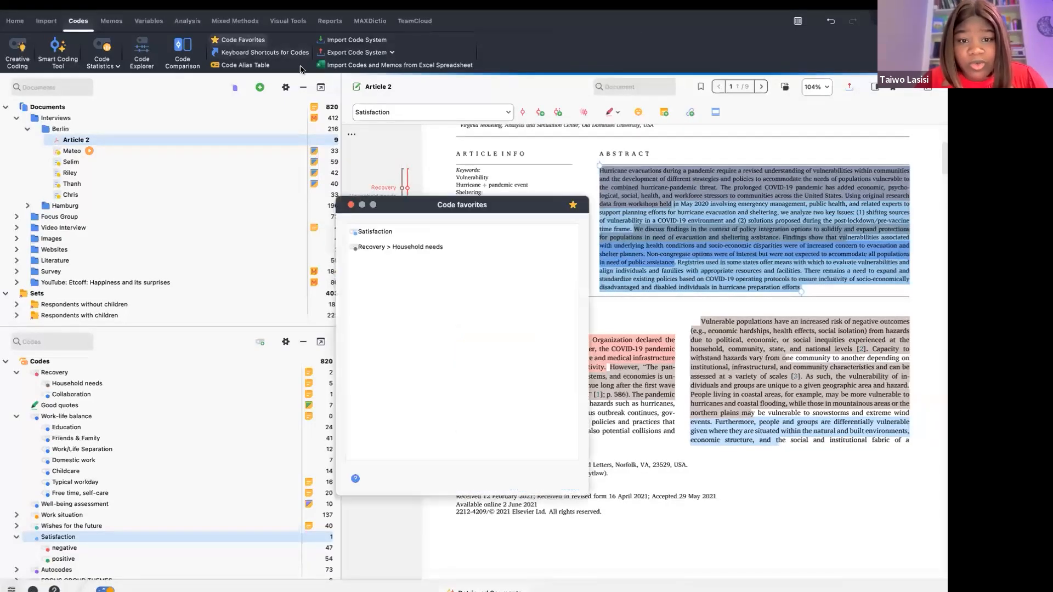
left_click(431, 248)
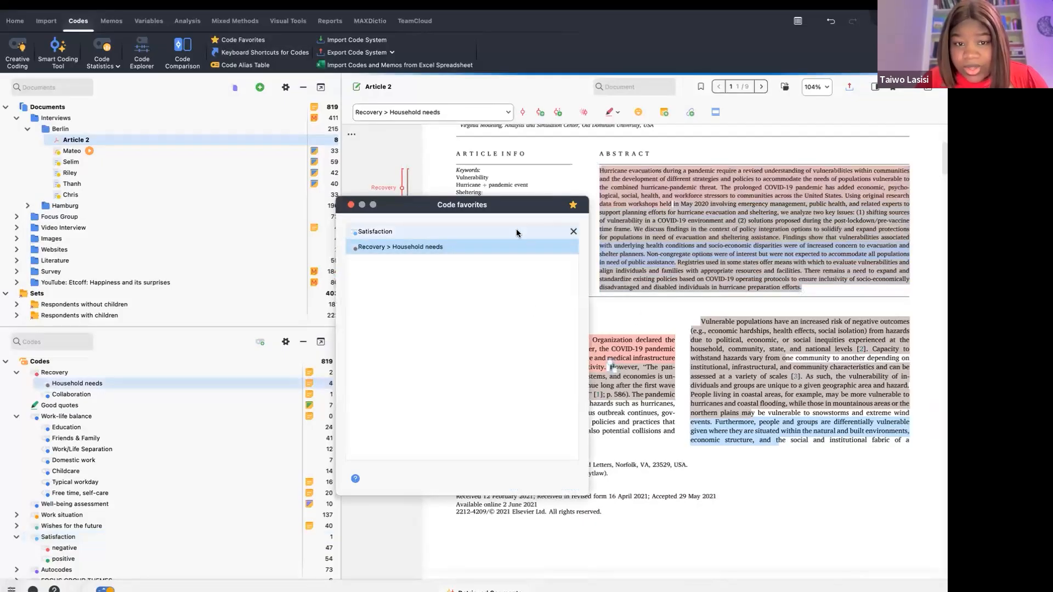
left_click(350, 205)
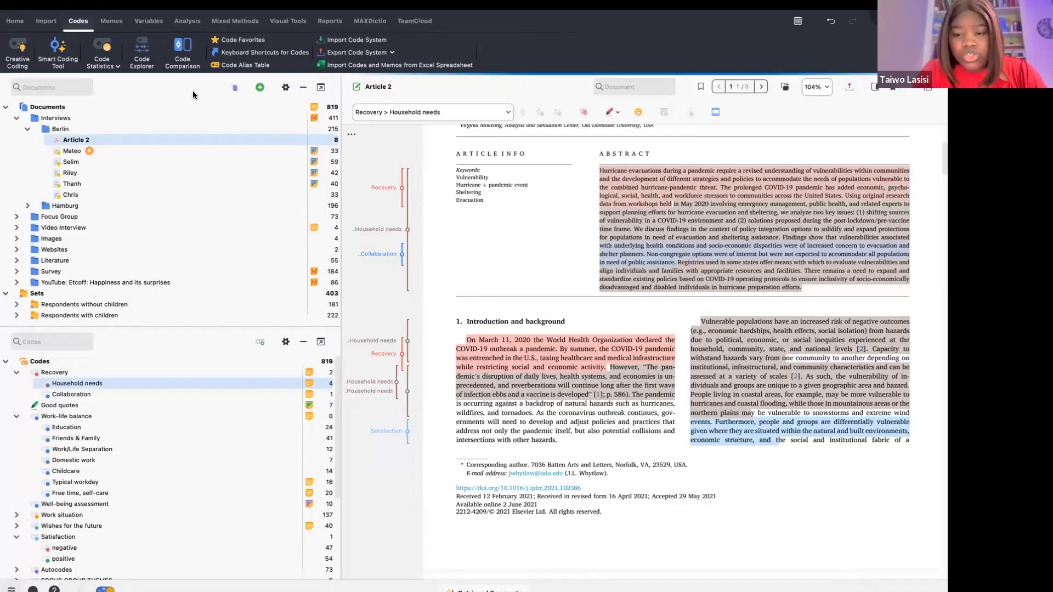
left_click(235, 88)
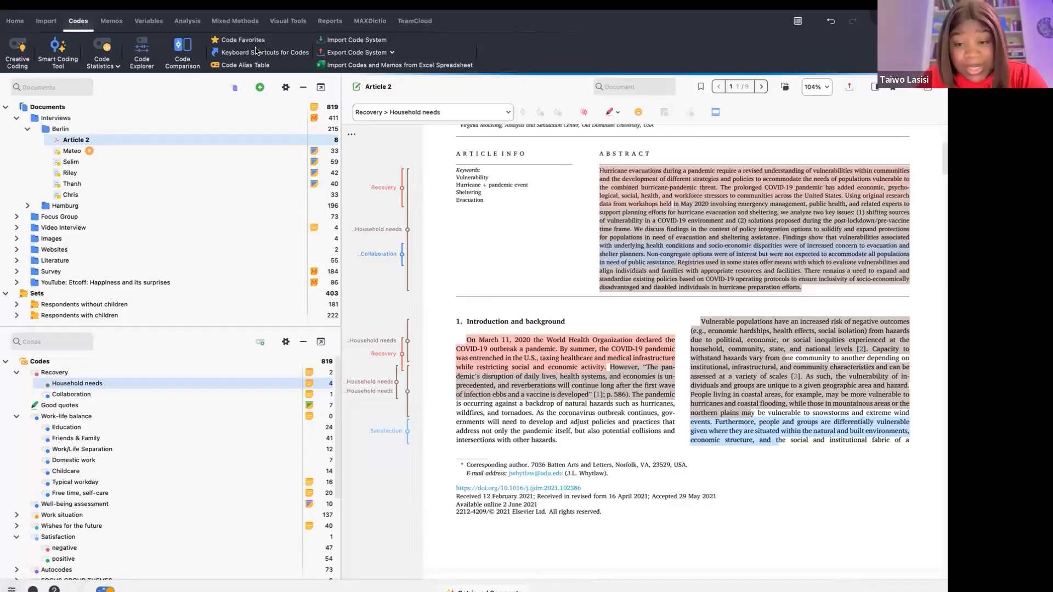
left_click(260, 39)
left_click(235, 88)
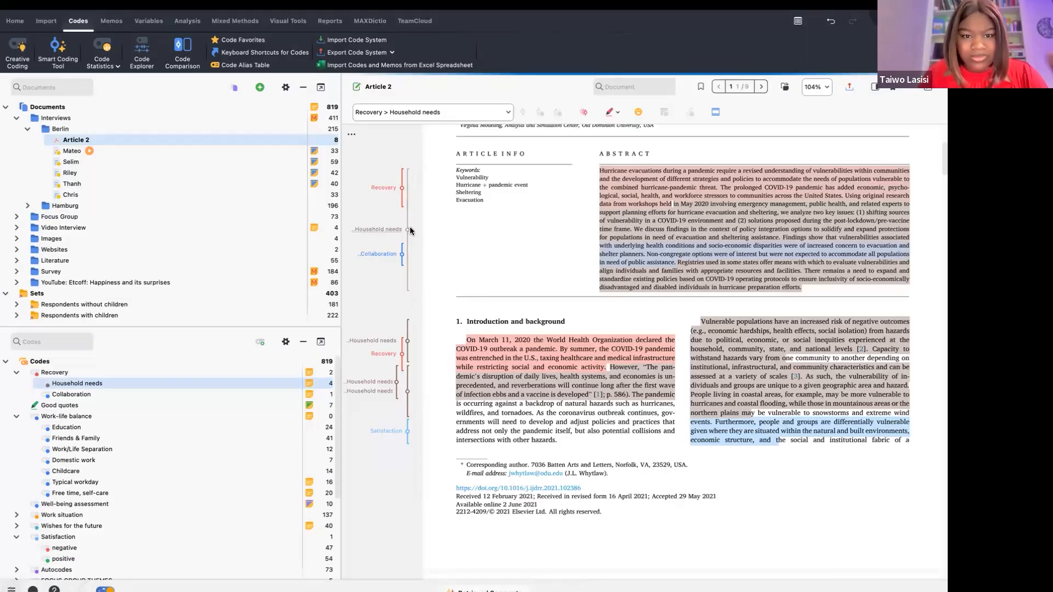
right_click(401, 191)
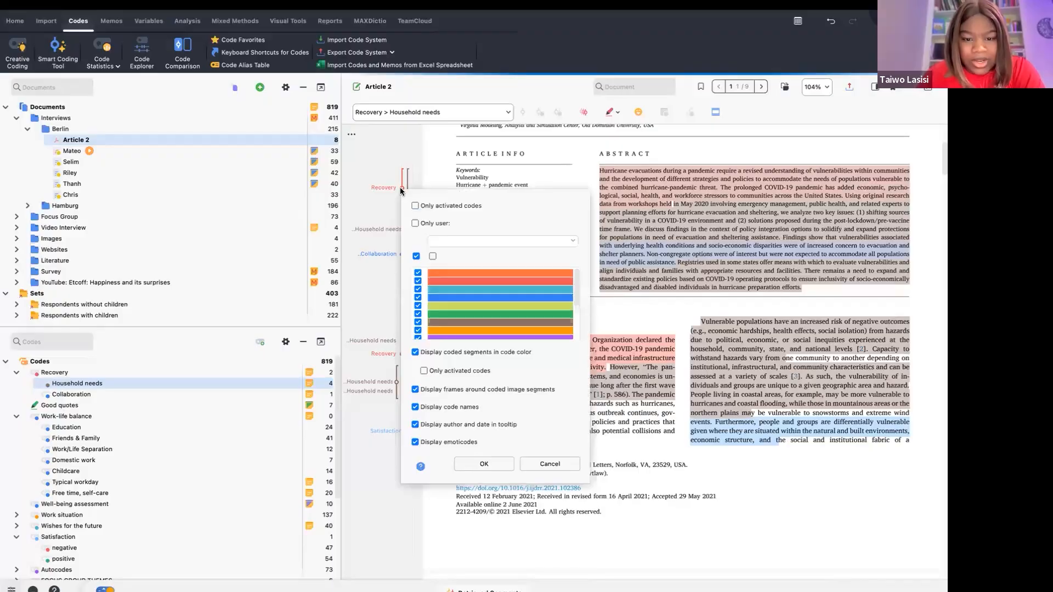
left_click(450, 170)
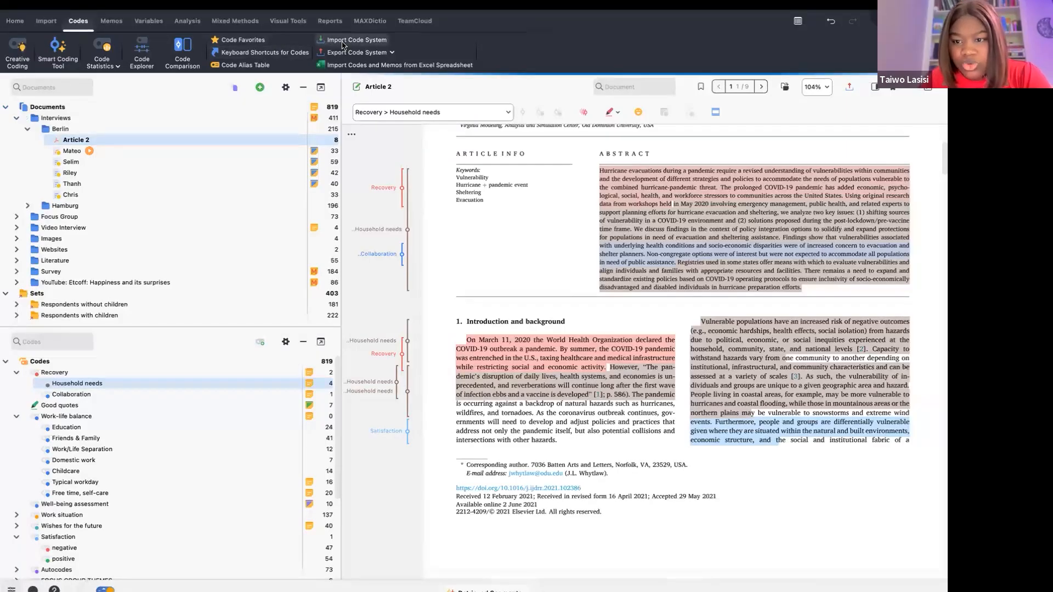
- Bring up the analysis tools
left_click(187, 22)
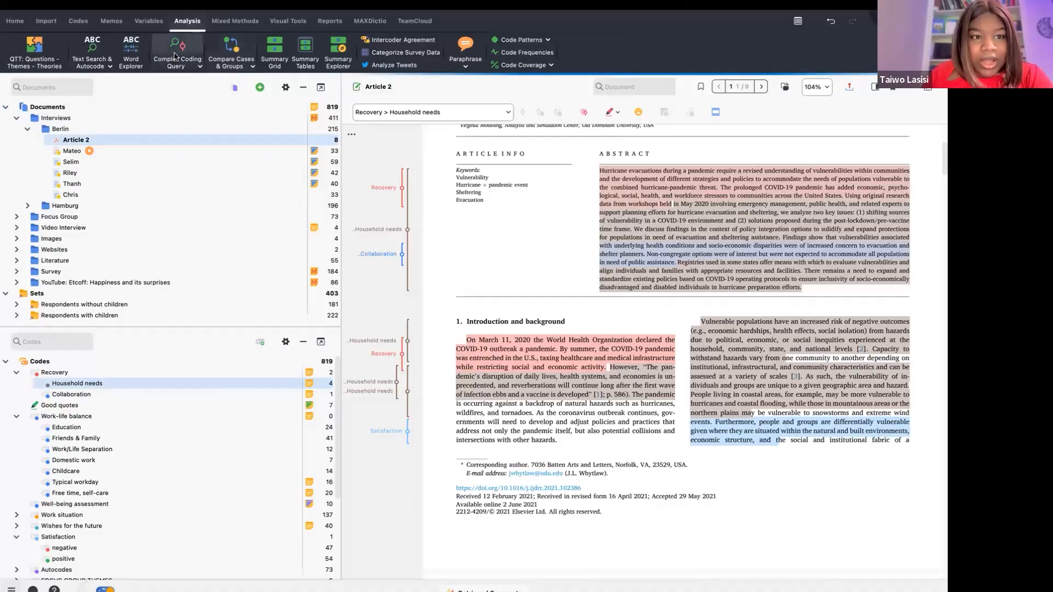
left_click(233, 88)
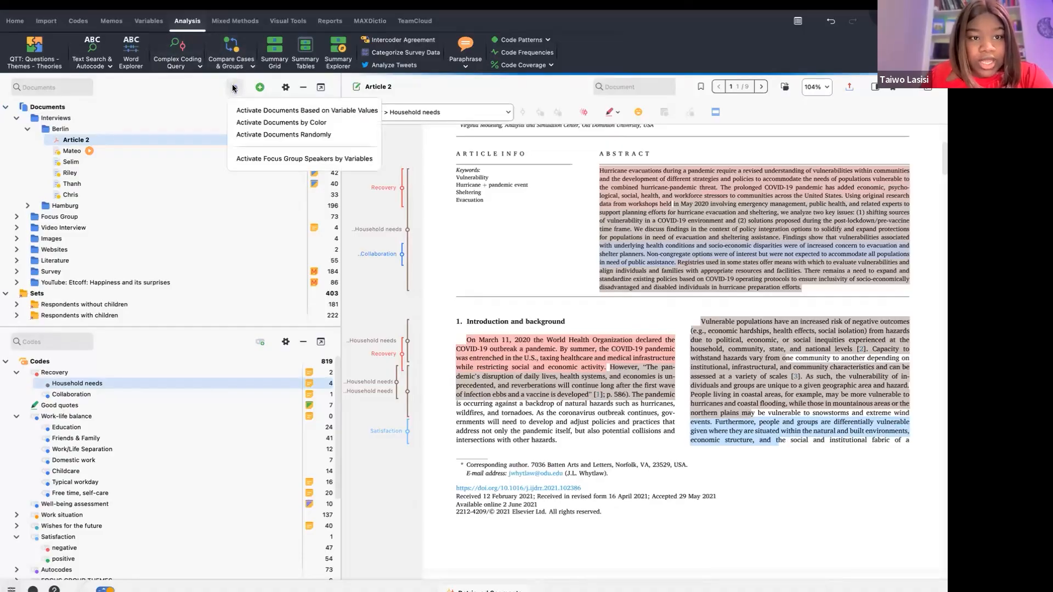
left_click(189, 89)
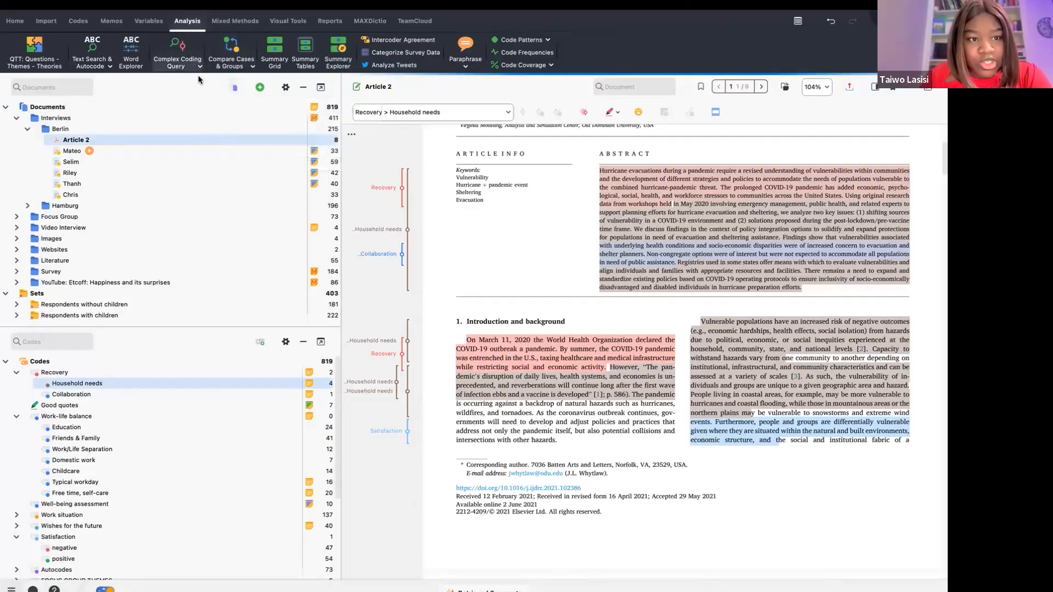
left_click(235, 88)
left_click(260, 206)
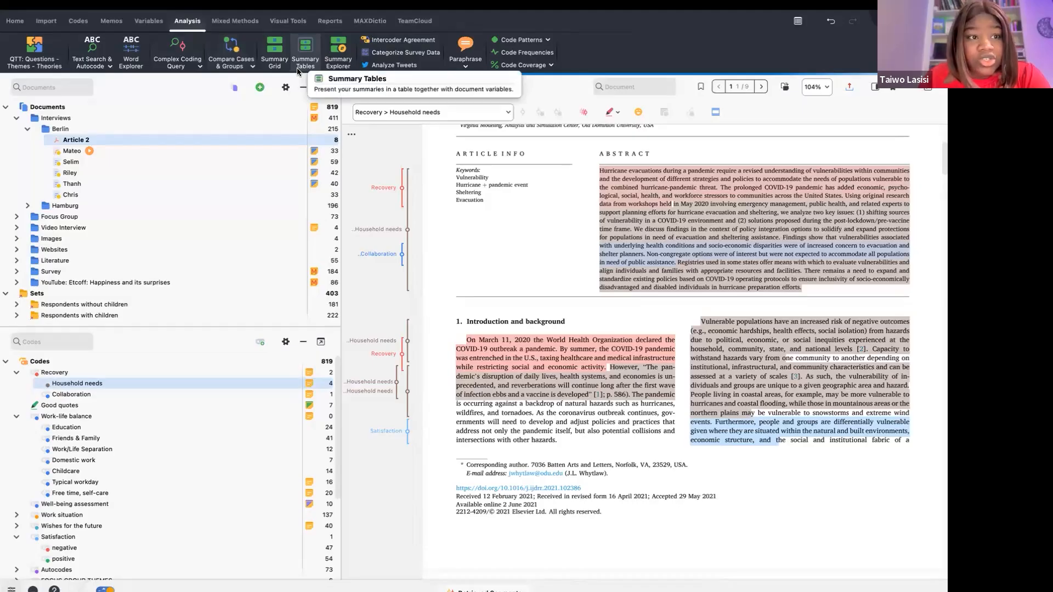
- Start a text search in documents, replacing the existing search item with a new entry "recovery"
left_click(109, 67)
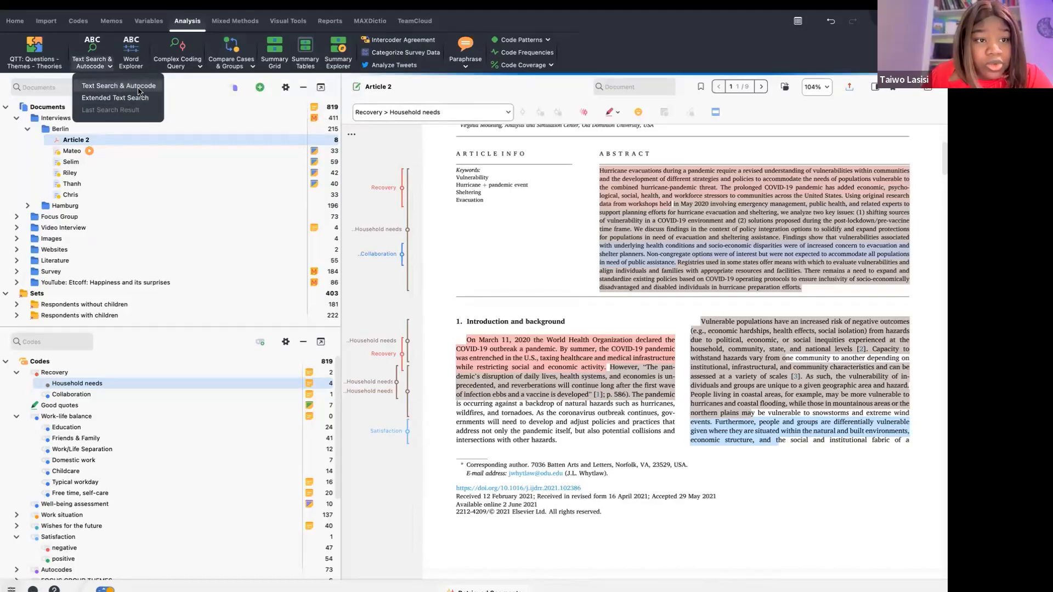
left_click(144, 86)
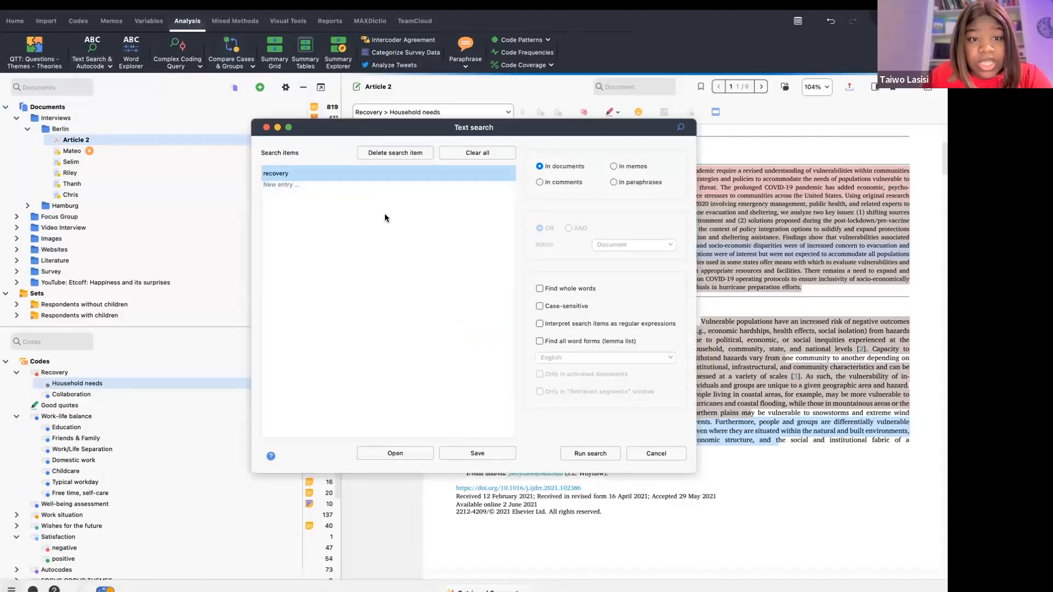
left_click(400, 153)
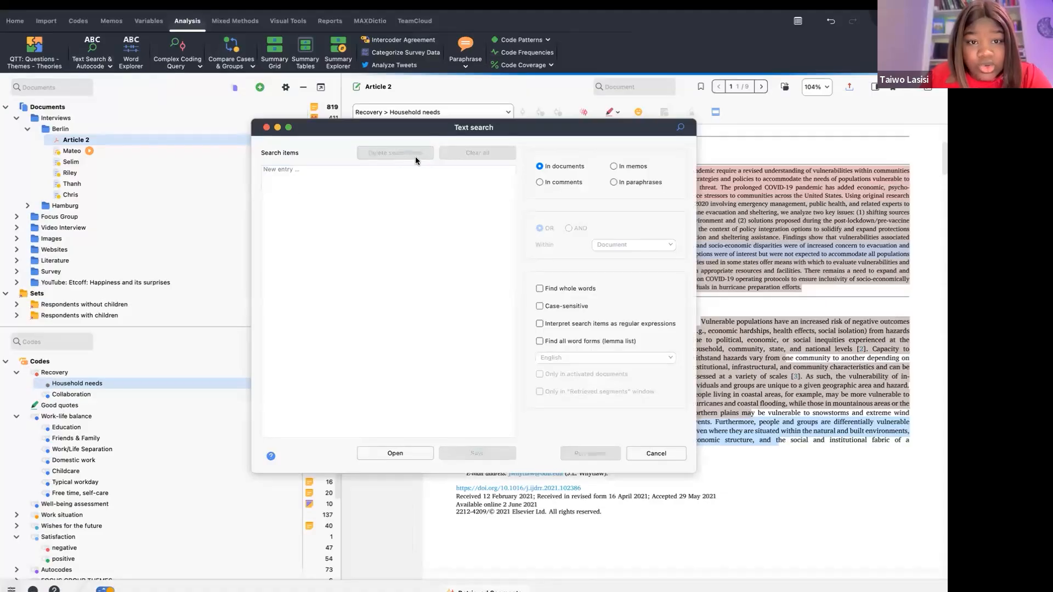
left_click(397, 175)
left_click(345, 175)
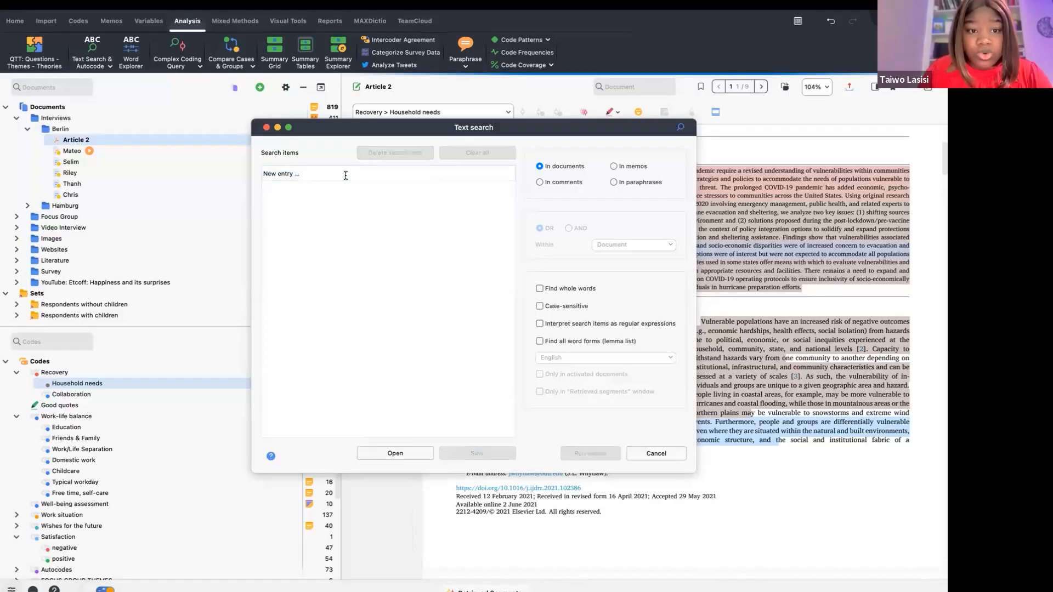
key("BackSpace")
key("BackSpace")
key("BackSpace")
key("BackSpace")
key("BackSpace")
key("BackSpace")
key("BackSpace")
key("BackSpace")
key("BackSpace")
key("BackSpace")
key("BackSpace")
type("recovery")
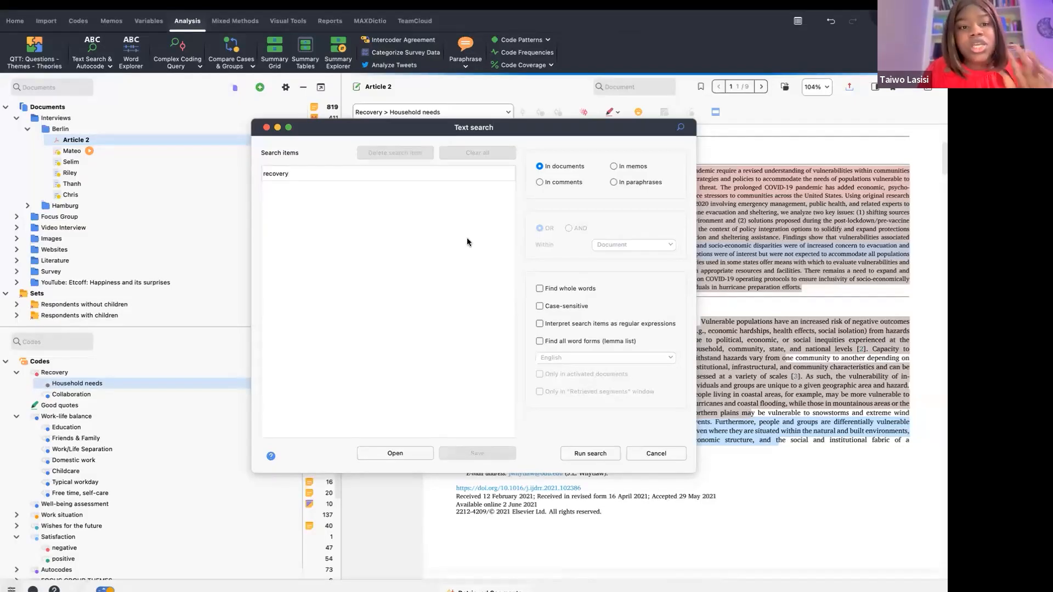
- Capitalize the search item to "Recovery", run the search, and close the results
left_click(266, 174)
key("BackSpace")
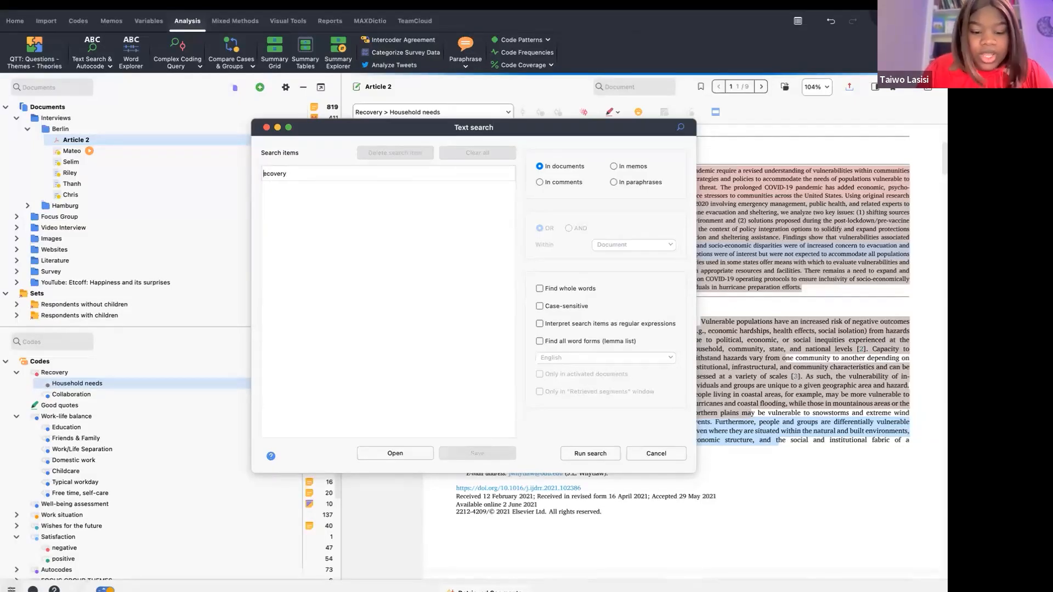
type("R")
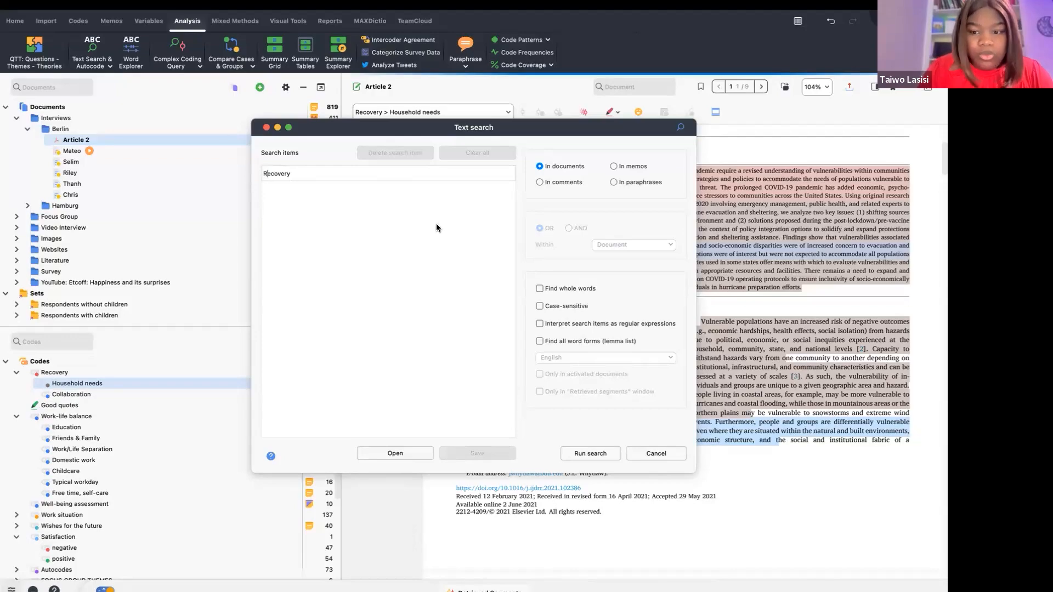
left_click(600, 454)
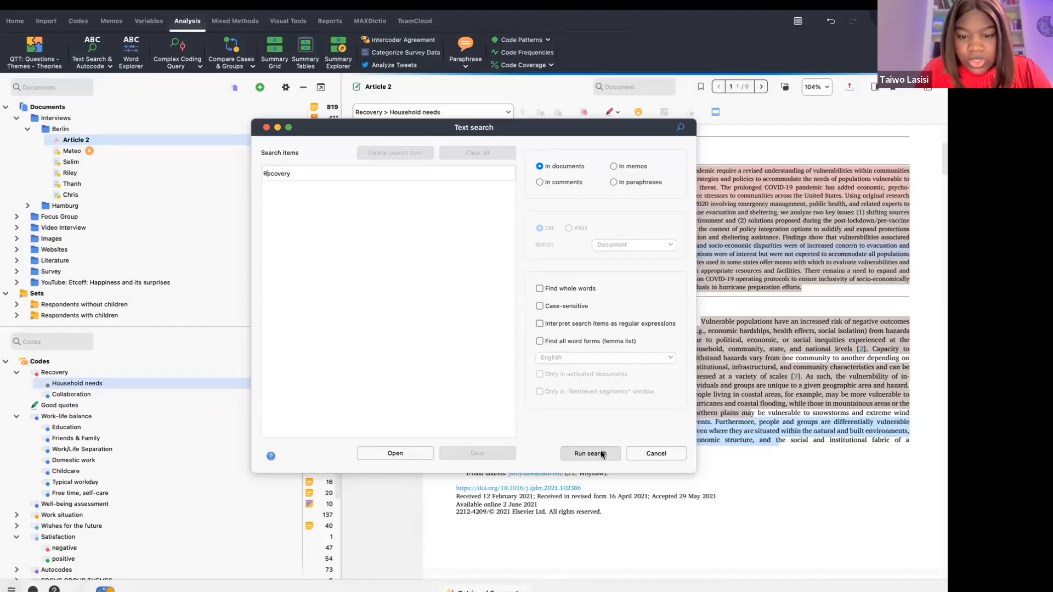
left_click(600, 454)
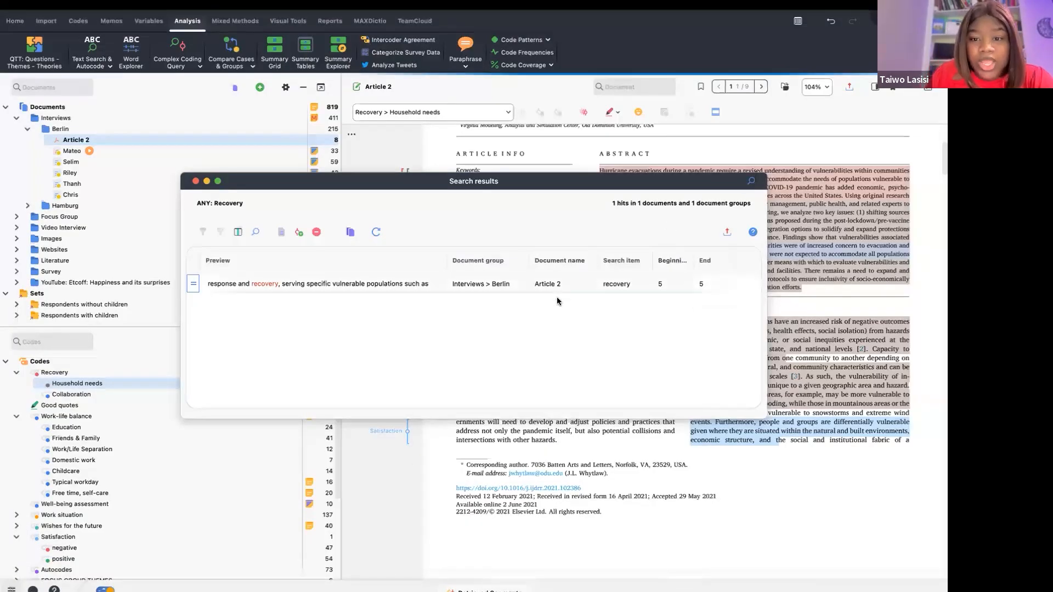
left_click(195, 181)
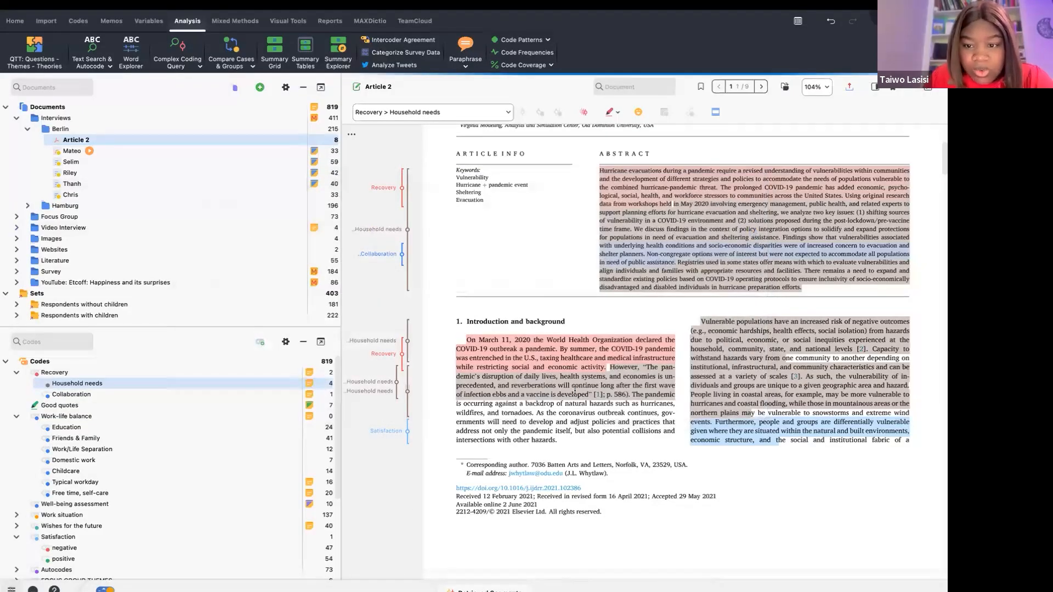
- Skim through the pages of Article 2 and return to its title page
scroll(575, 391, "down", 10)
scroll(574, 391, "down", 15)
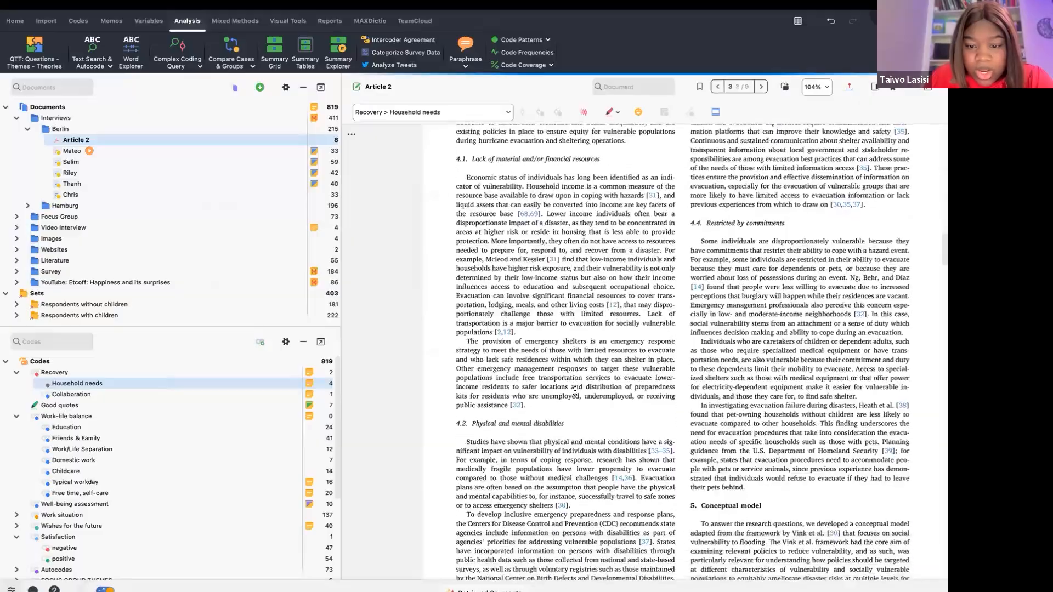
scroll(575, 390, "down", 15)
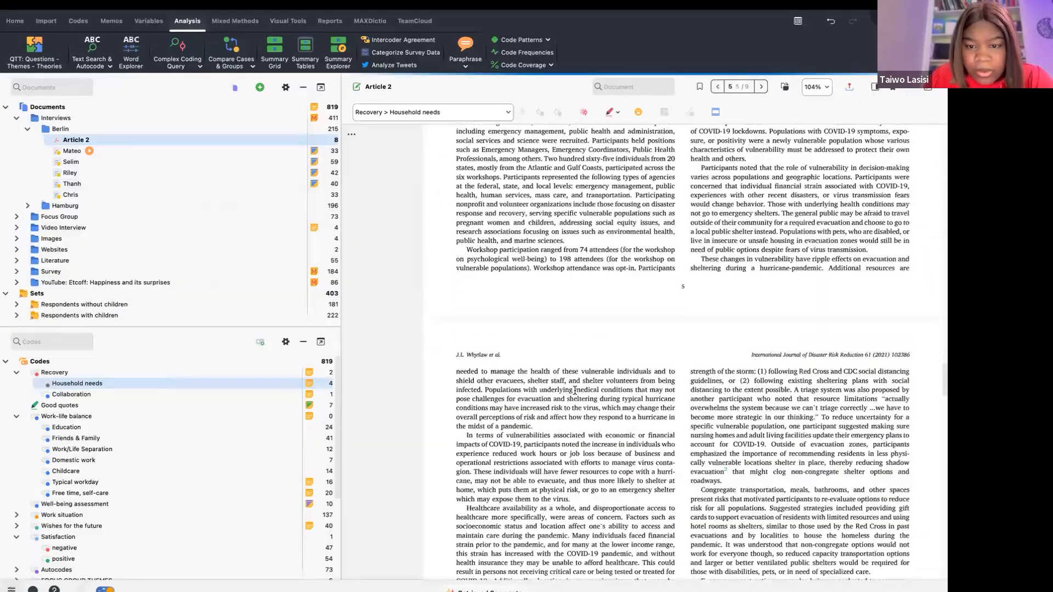
scroll(574, 390, "up", 20)
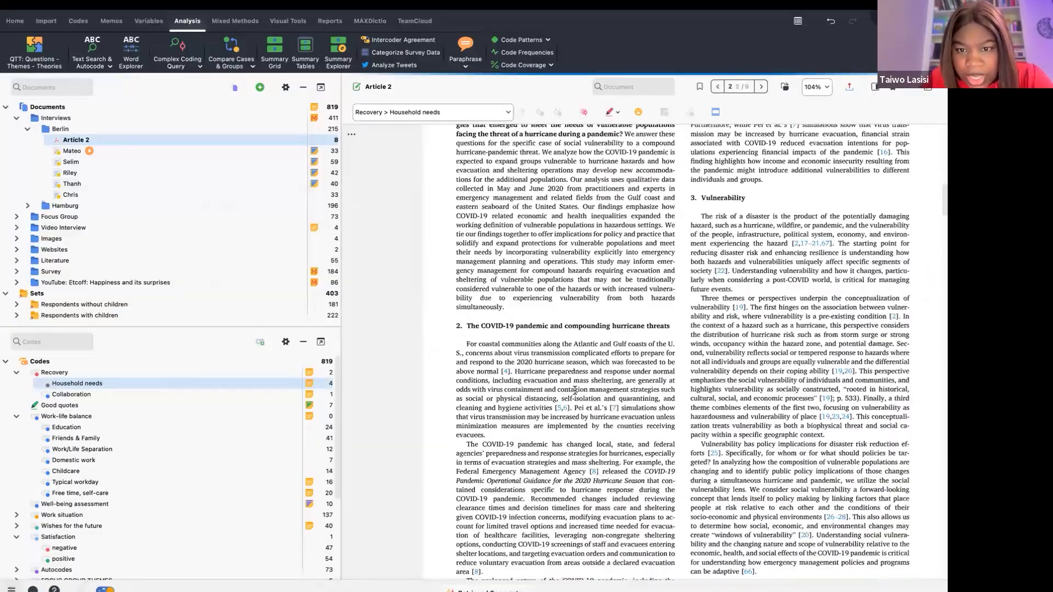
scroll(575, 390, "down", 5)
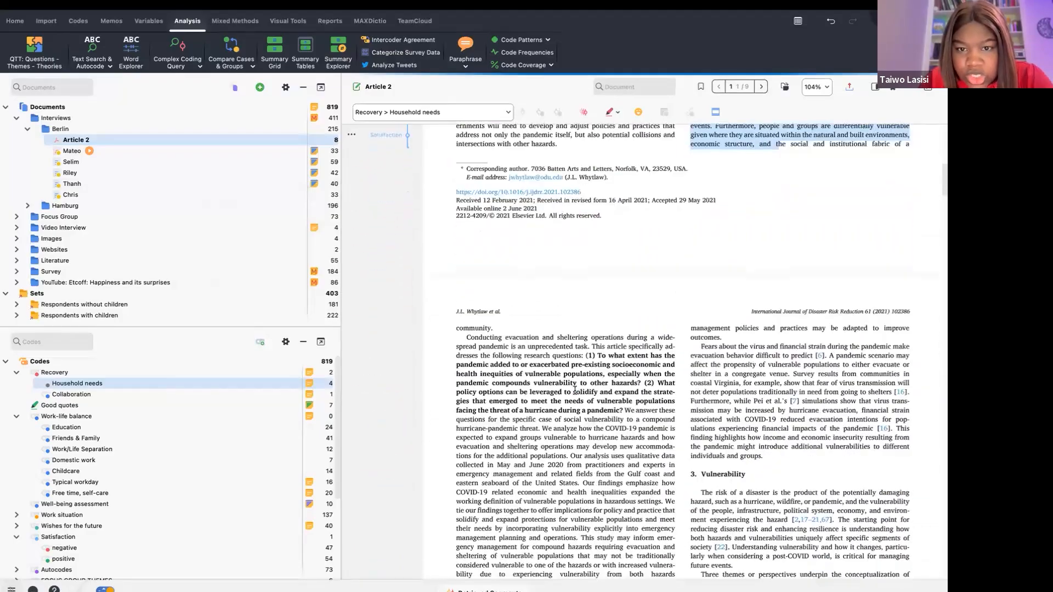
scroll(575, 390, "up", 5)
scroll(574, 391, "down", 3)
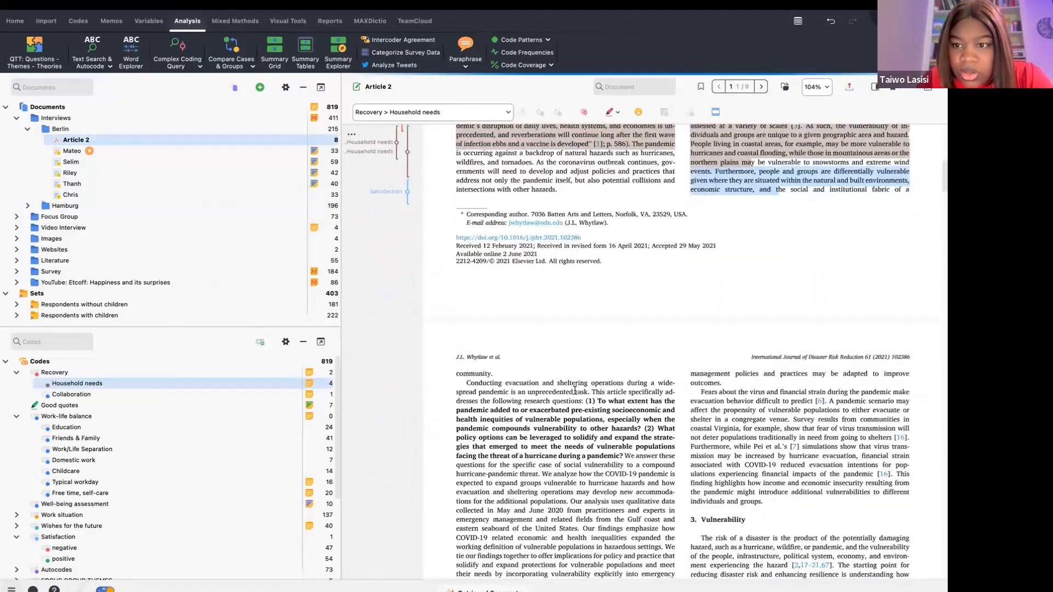
scroll(574, 390, "up", 8)
scroll(574, 390, "down", 7)
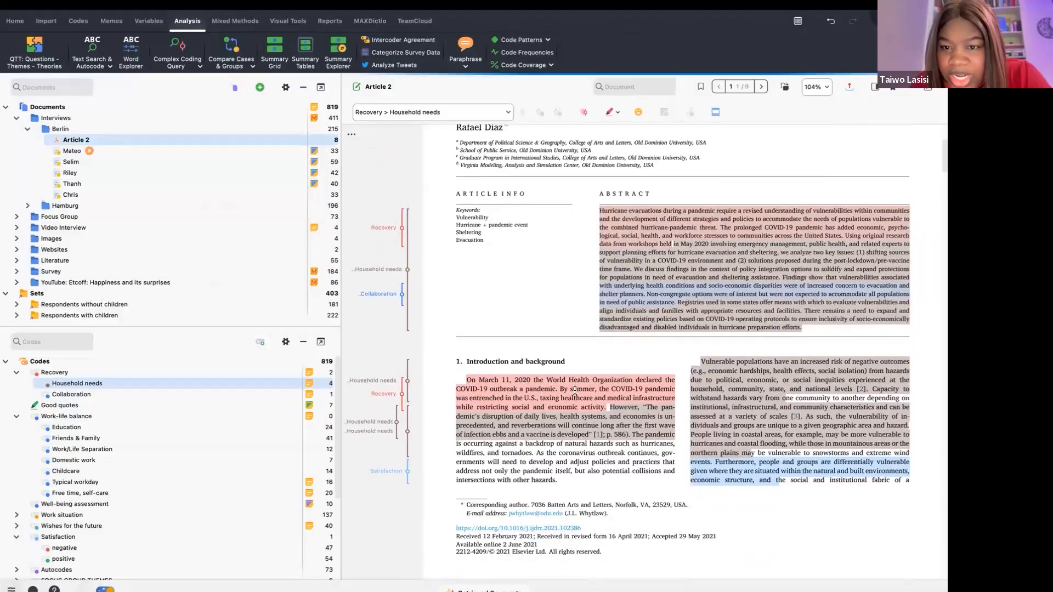
scroll(575, 391, "down", 2)
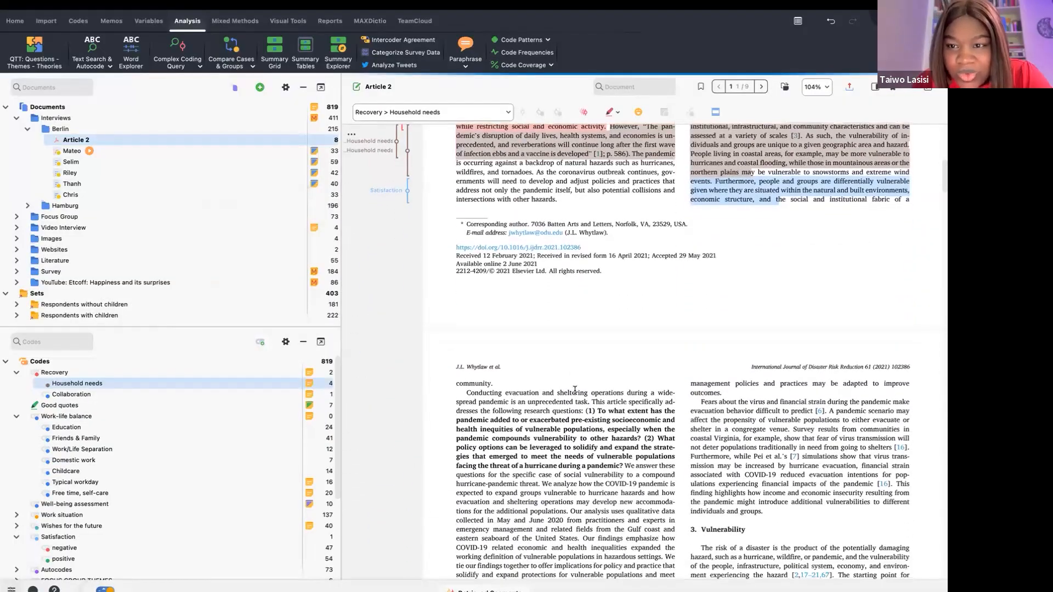
scroll(575, 391, "up", 18)
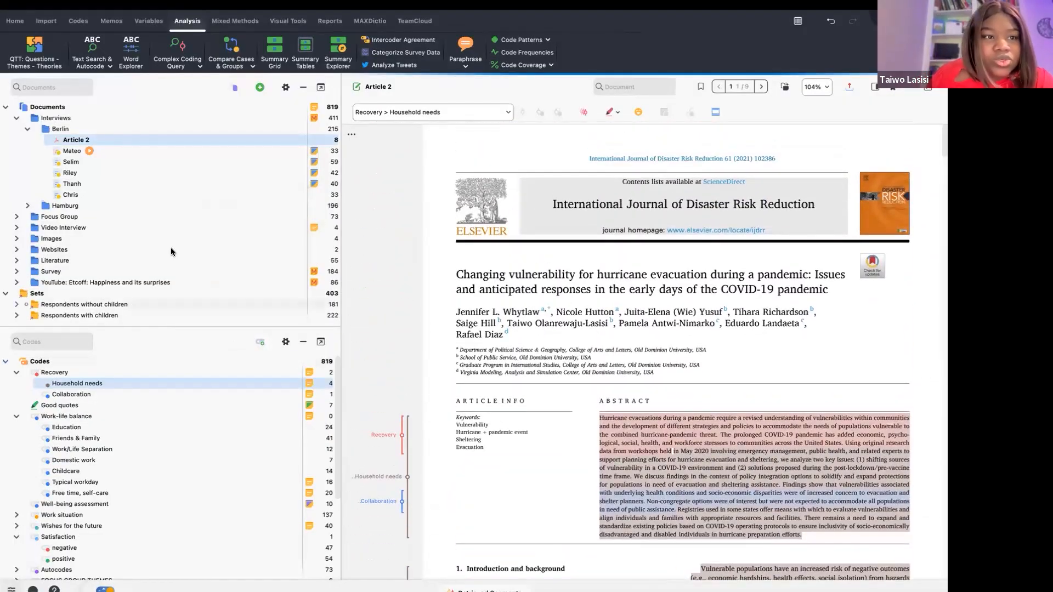
- Start another text search in documents, replace the search item with "Household", and run it
left_click(98, 64)
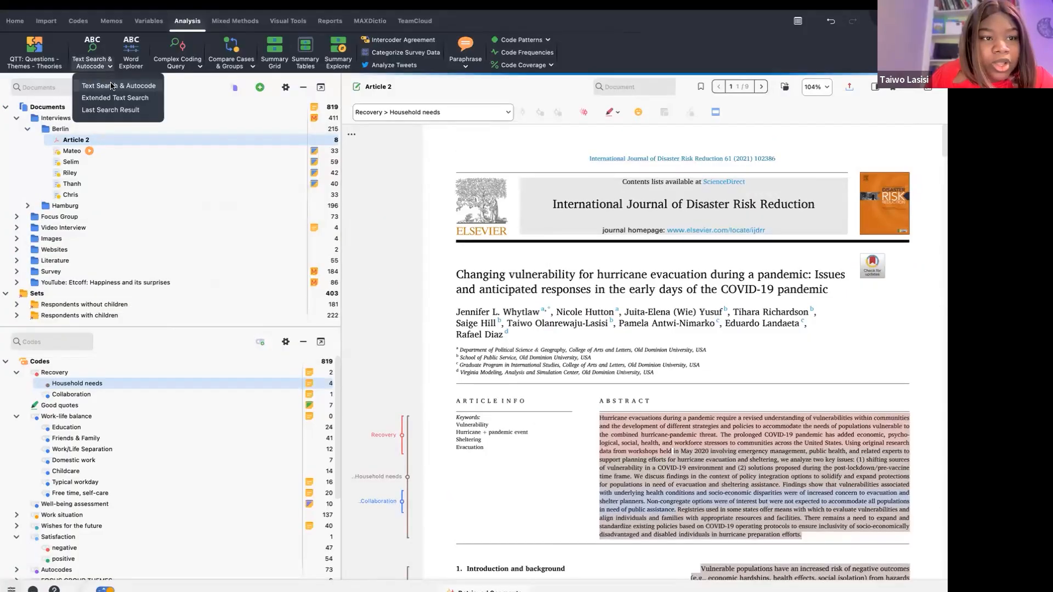
left_click(112, 86)
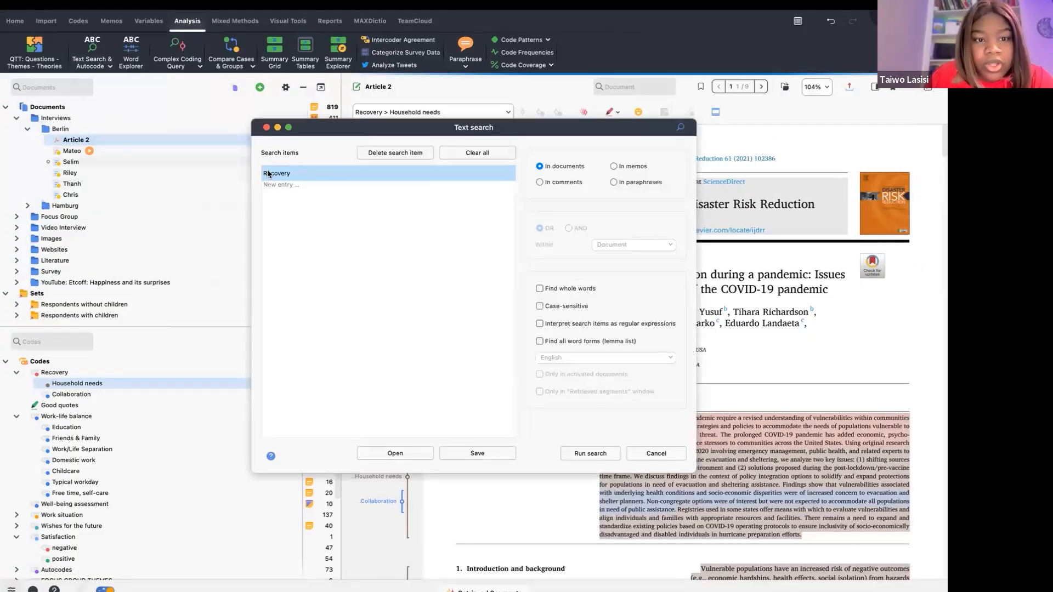
double_click(502, 174)
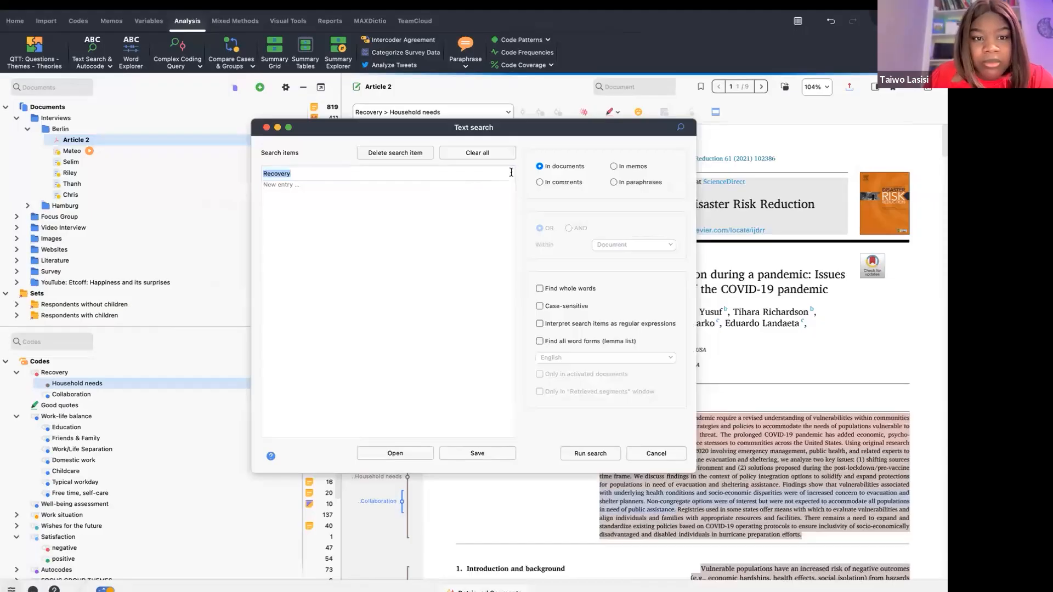
left_click(506, 172)
key("BackSpace")
key("BackSpace")
key("BackSpace")
key("BackSpace")
key("BackSpace")
key("BackSpace")
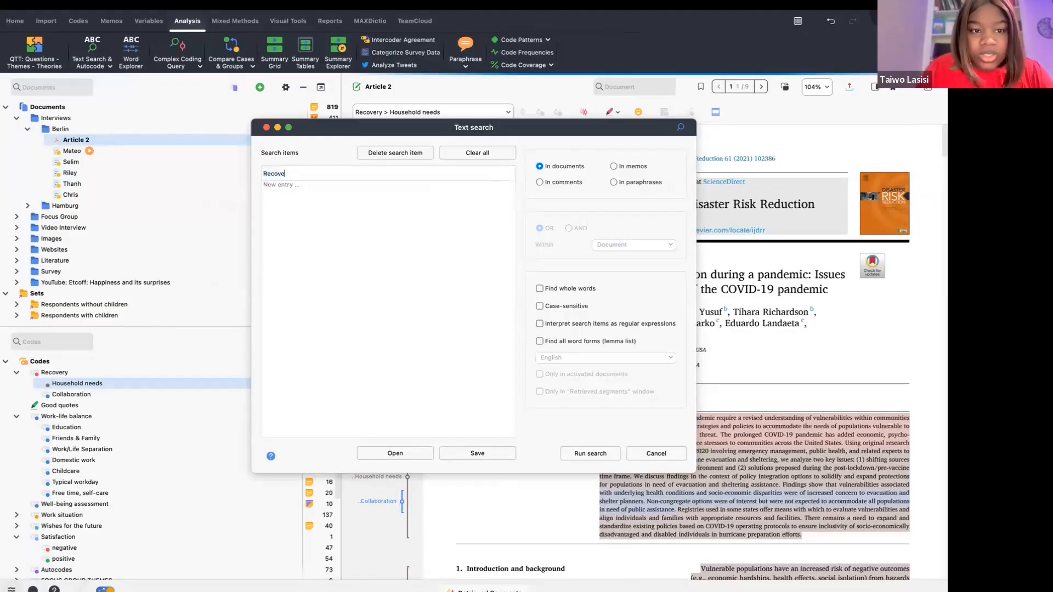
type("Household")
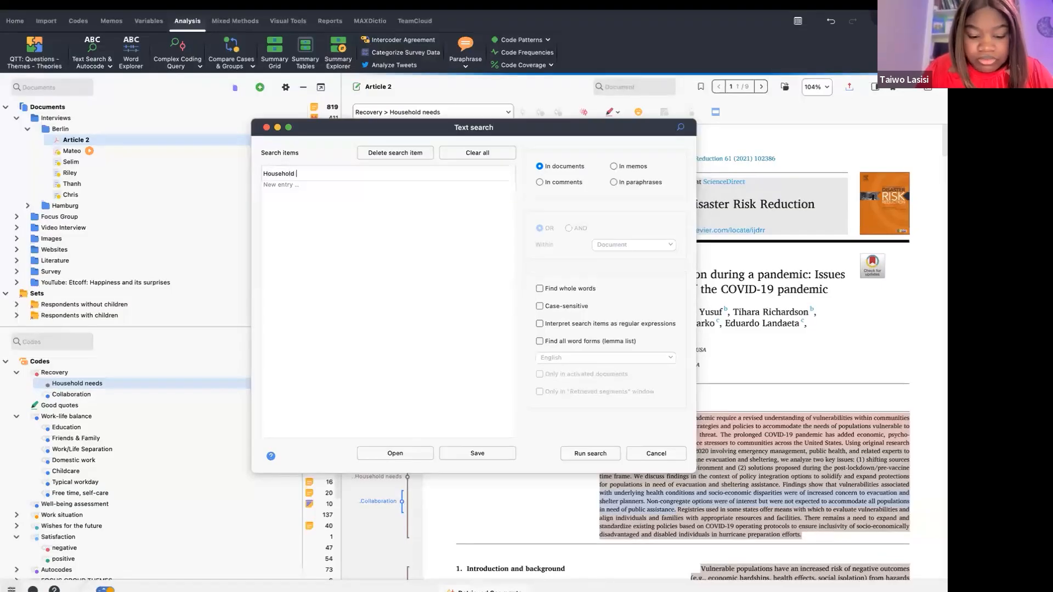
key("BackSpace")
key("BackSpace")
key("BackSpace")
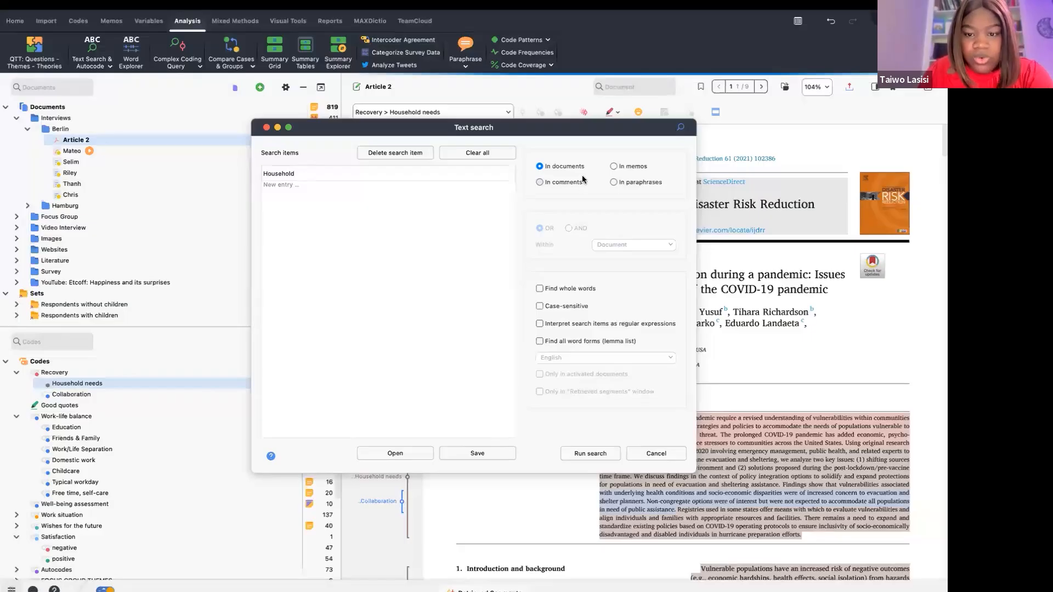
left_click(580, 452)
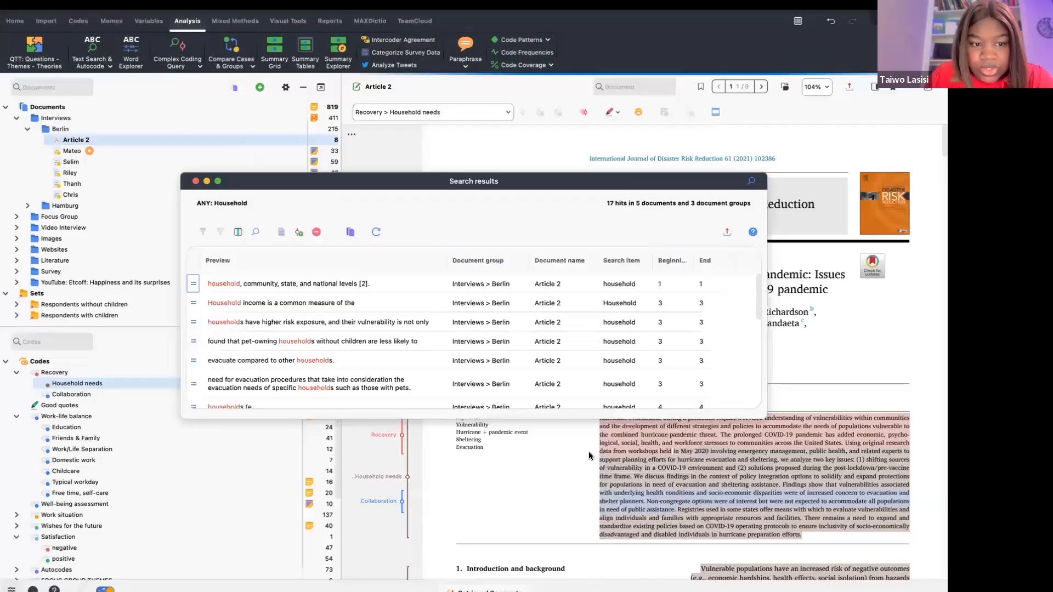
- Autocode the Household search results with the existing code Recovery > Household needs, using Paragraph with 1 before and 0 after, and close the results
scroll(390, 364, "down", 3)
scroll(390, 363, "up", 2)
scroll(389, 363, "down", 6)
scroll(390, 364, "up", 10)
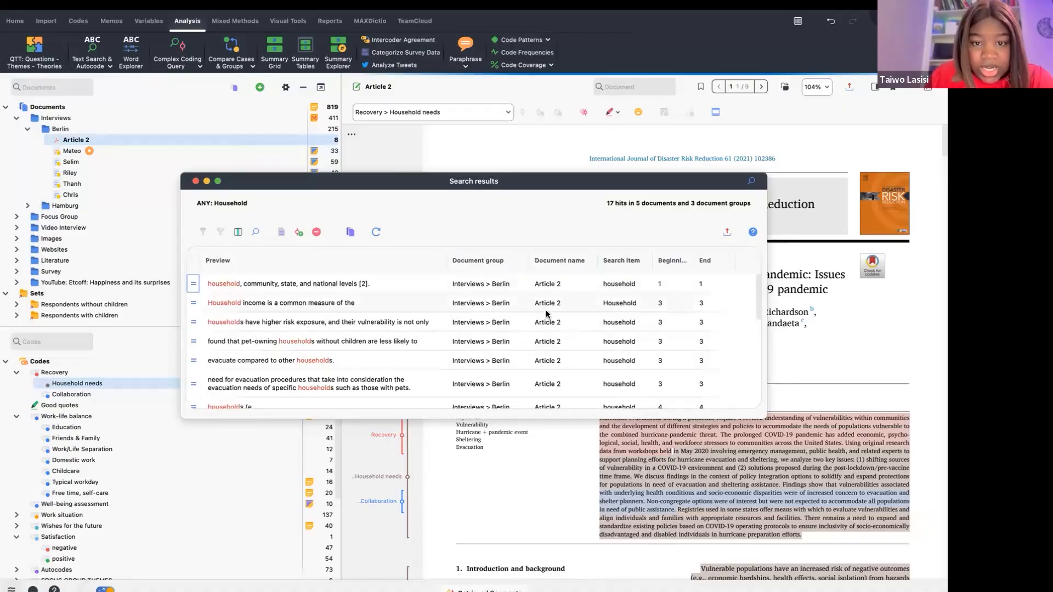
scroll(545, 310, "down", 1)
scroll(545, 310, "down", 5)
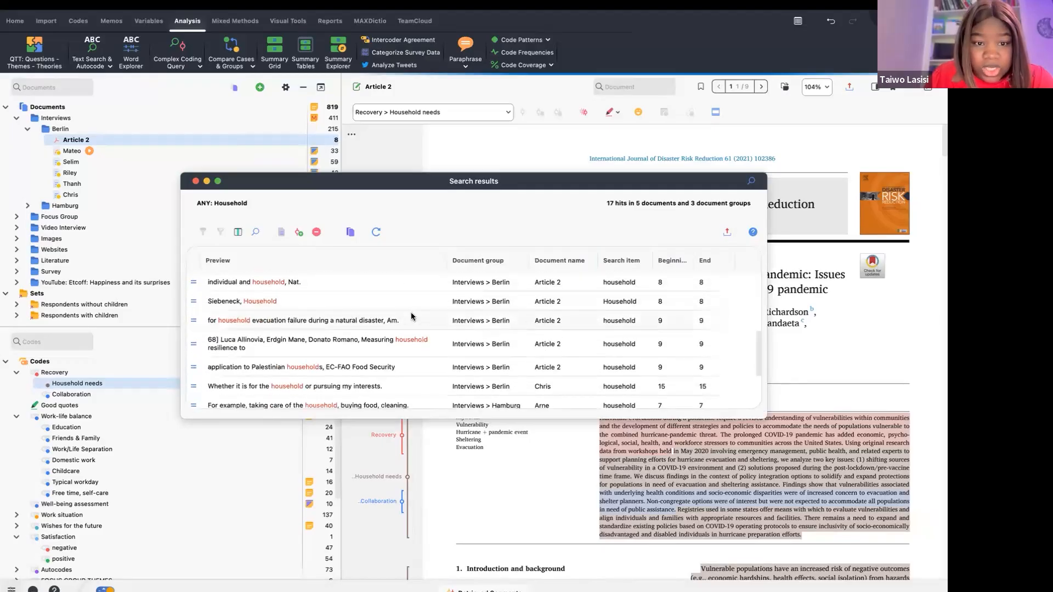
left_click(299, 233)
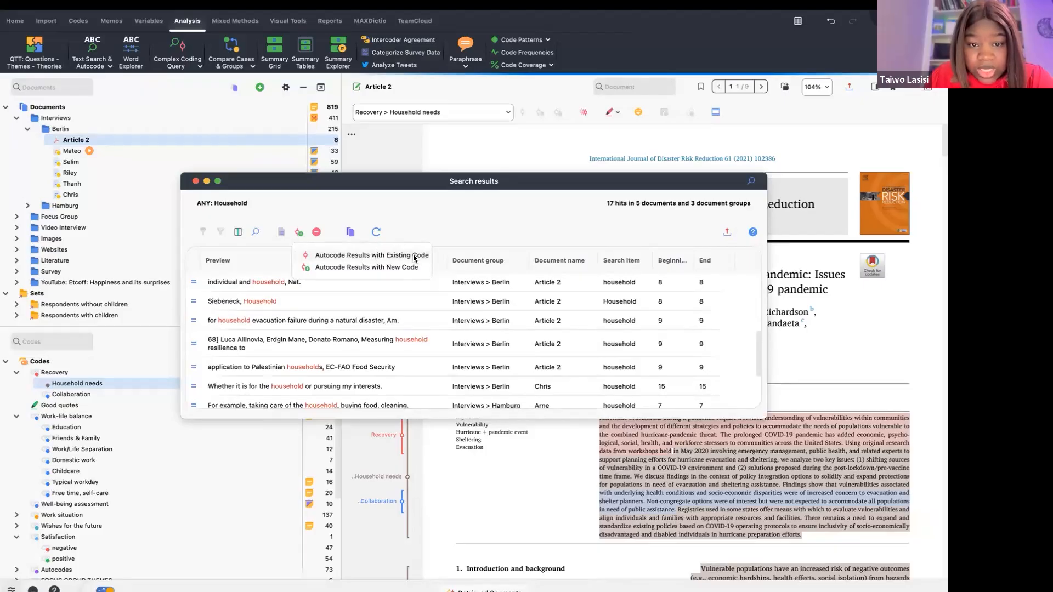
left_click(190, 286)
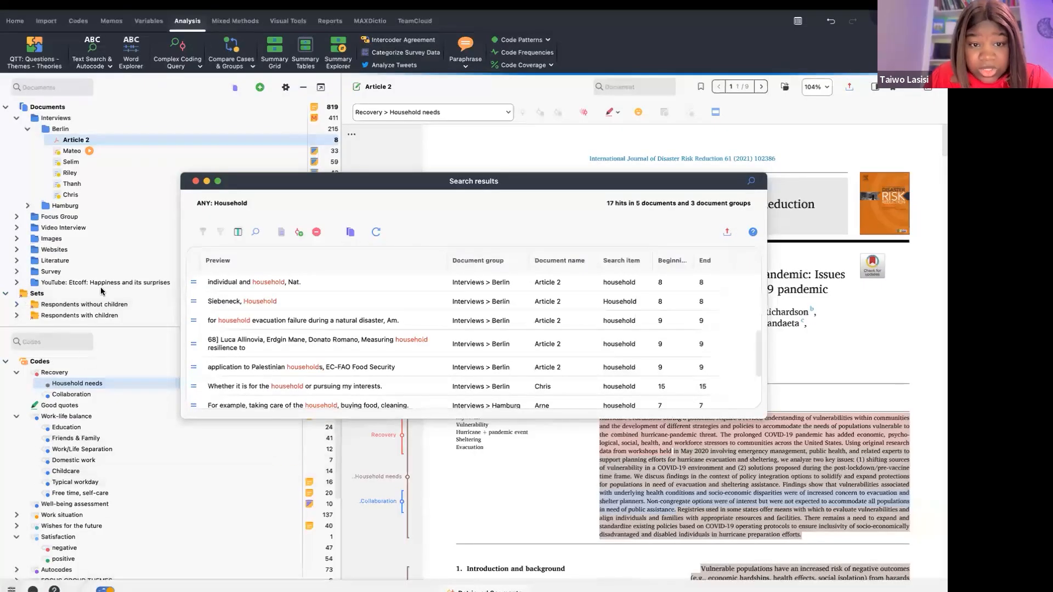
left_click(299, 232)
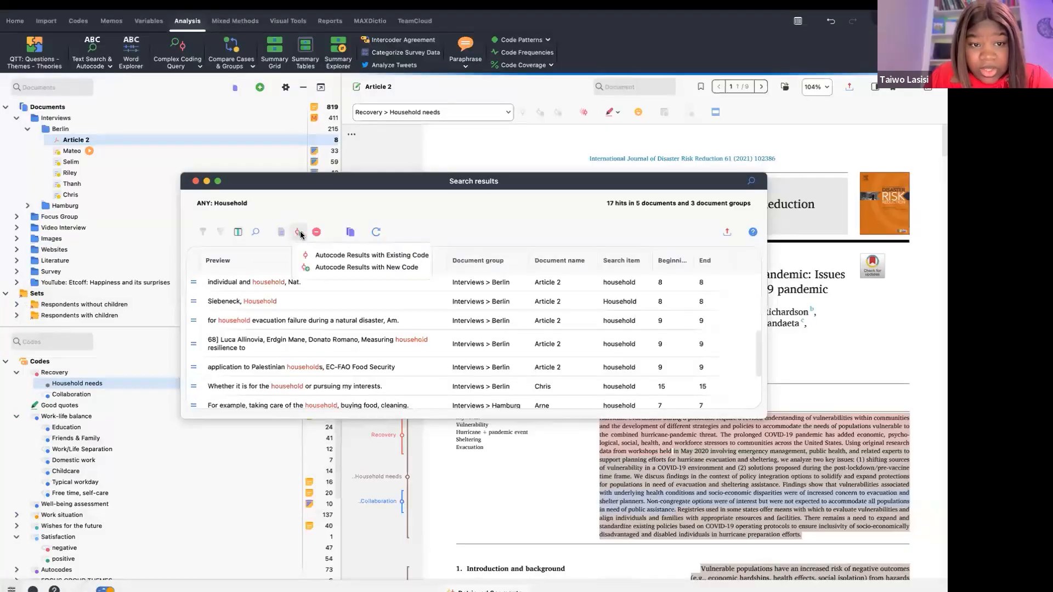
left_click(338, 257)
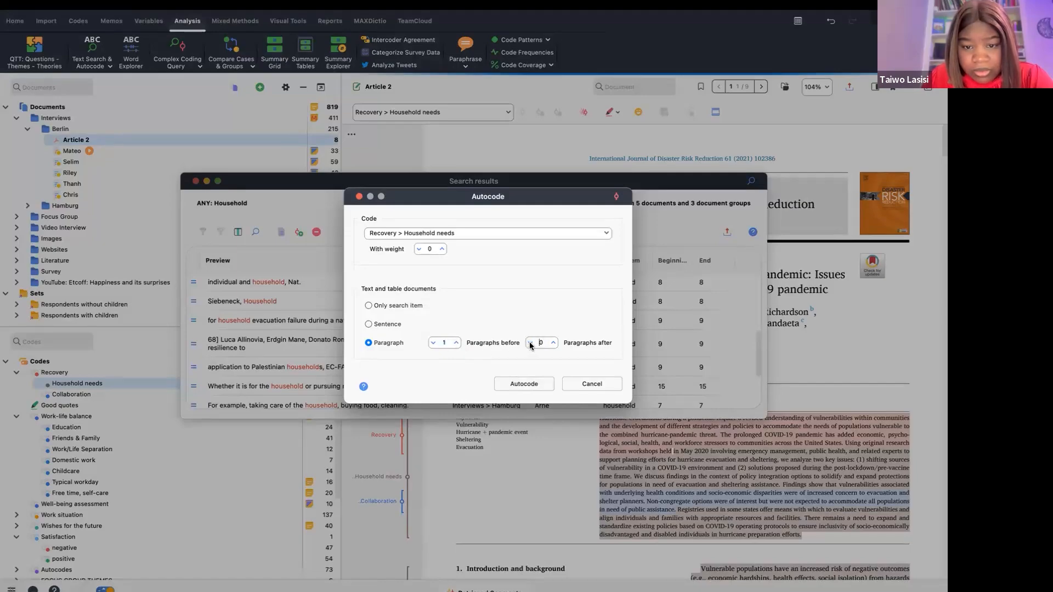
left_click(524, 384)
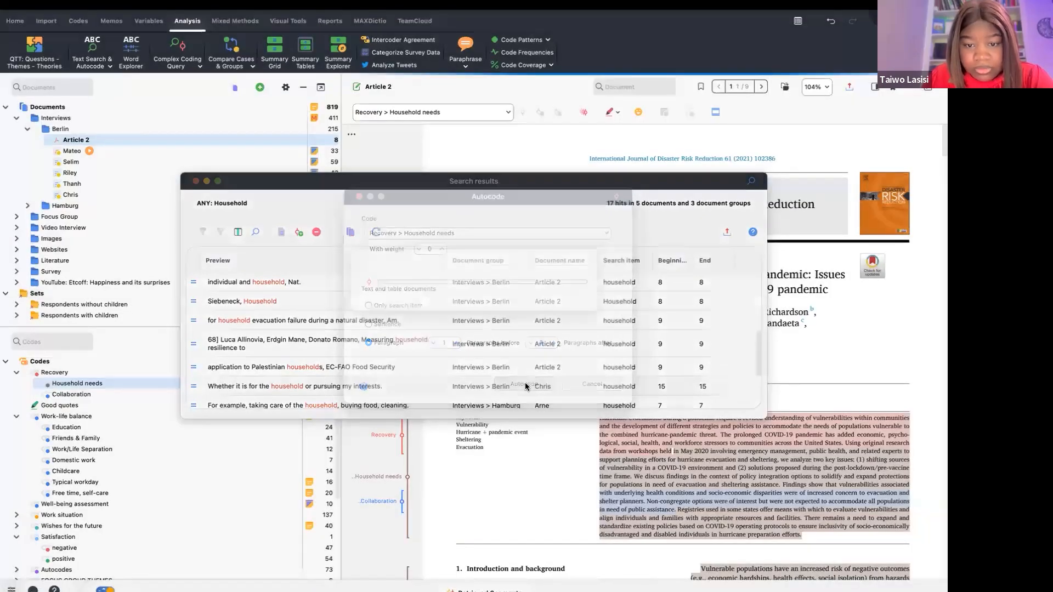
left_click(463, 356)
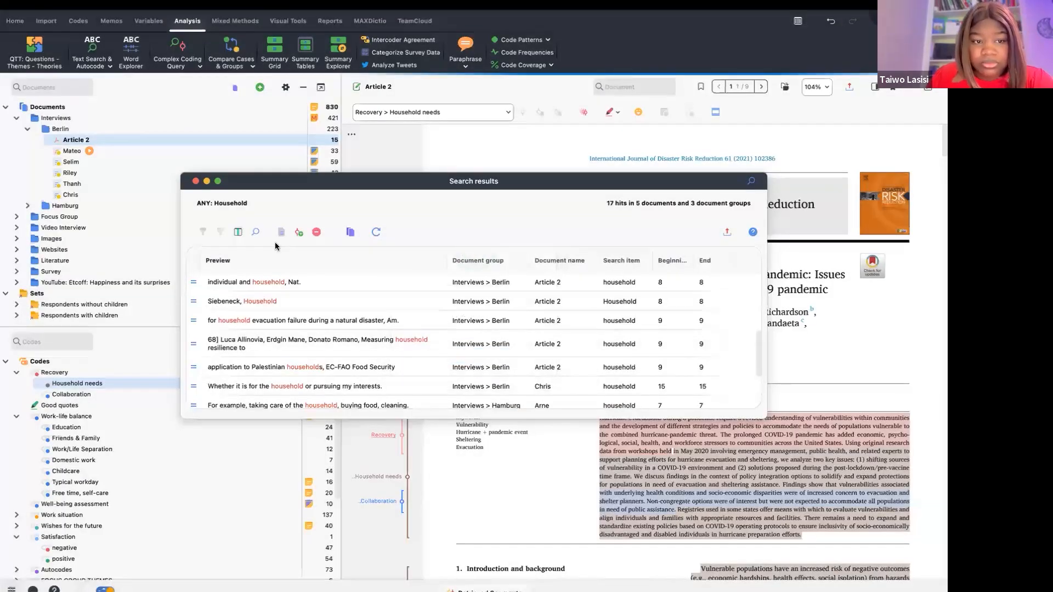
left_click(195, 181)
- Examine the passages autocoded with Household needs across the pages of Article 2
scroll(453, 332, "down", 5)
scroll(452, 331, "down", 20)
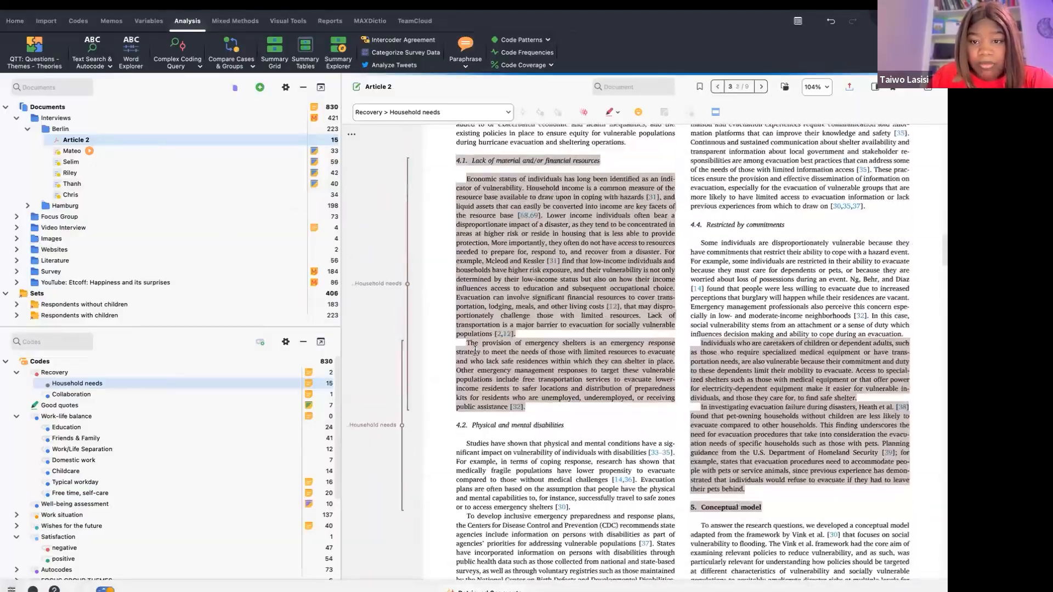
scroll(475, 350, "up", 3)
scroll(474, 350, "up", 6)
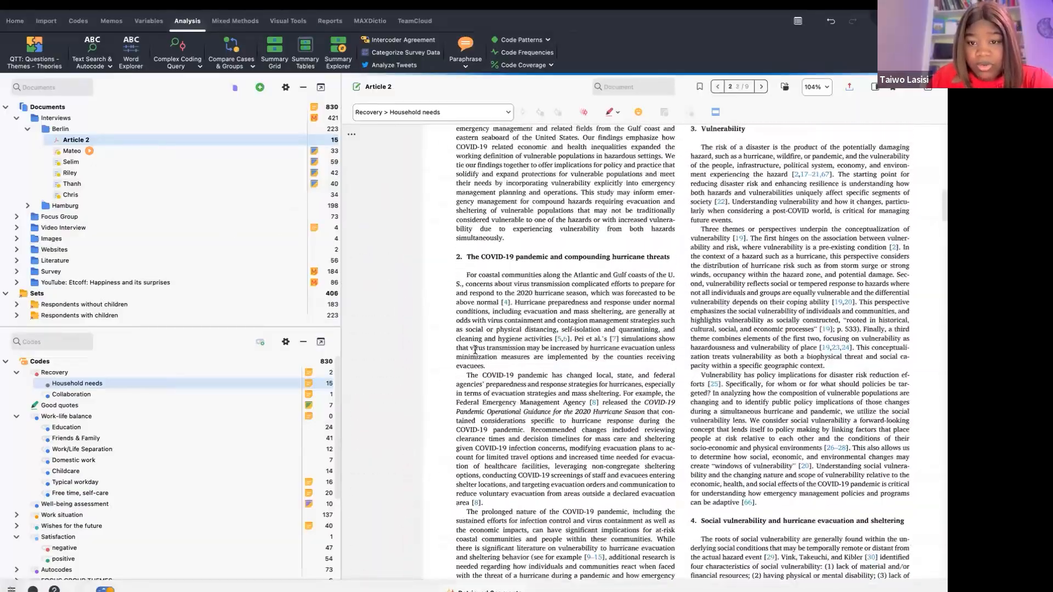
scroll(475, 350, "up", 20)
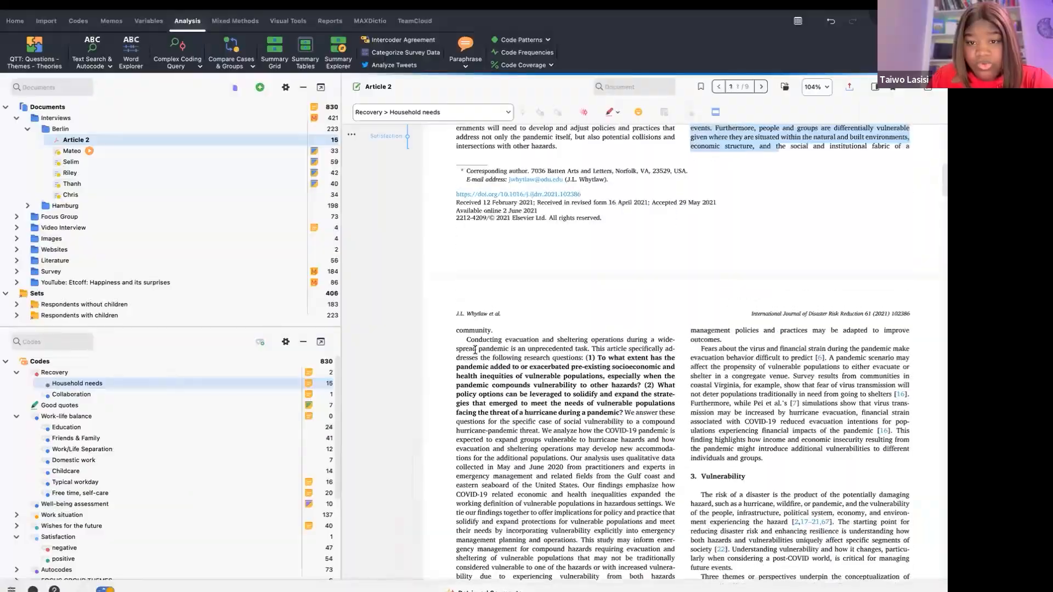
scroll(474, 350, "down", 20)
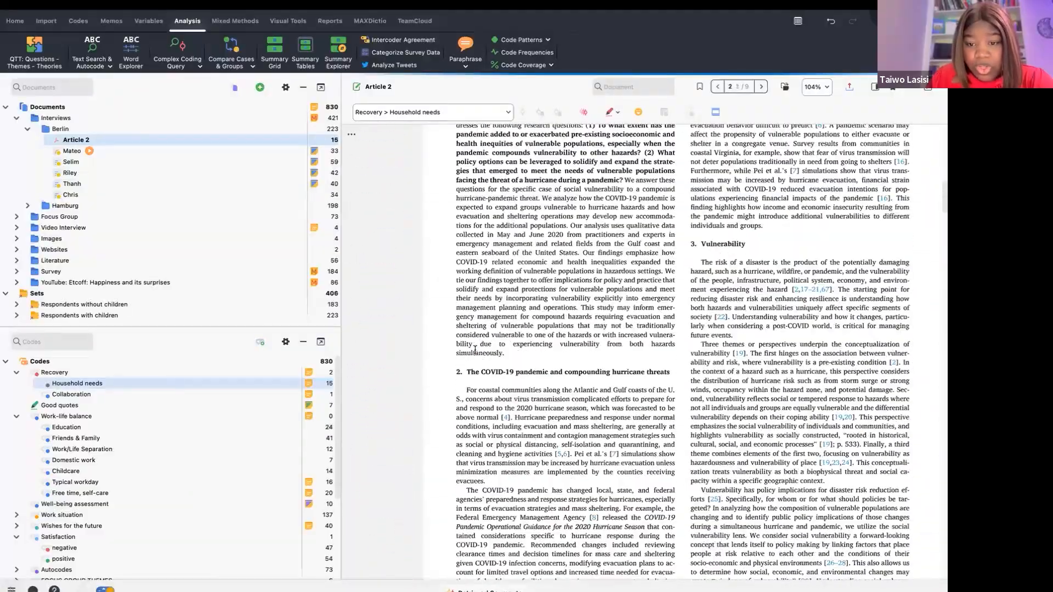
scroll(474, 350, "down", 1)
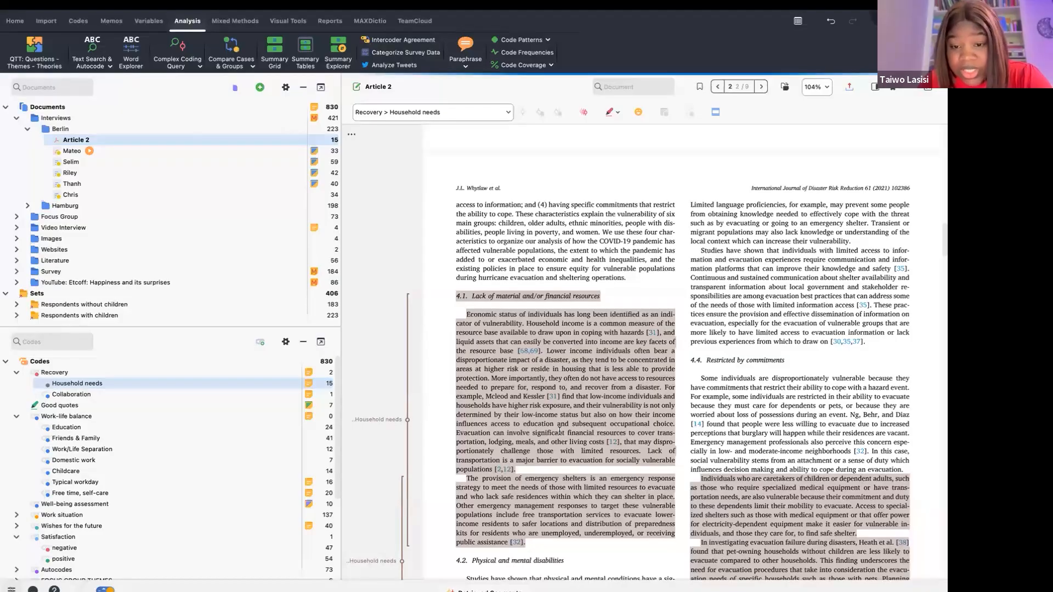
scroll(559, 432, "down", 9)
scroll(559, 431, "up", 7)
scroll(560, 432, "down", 5)
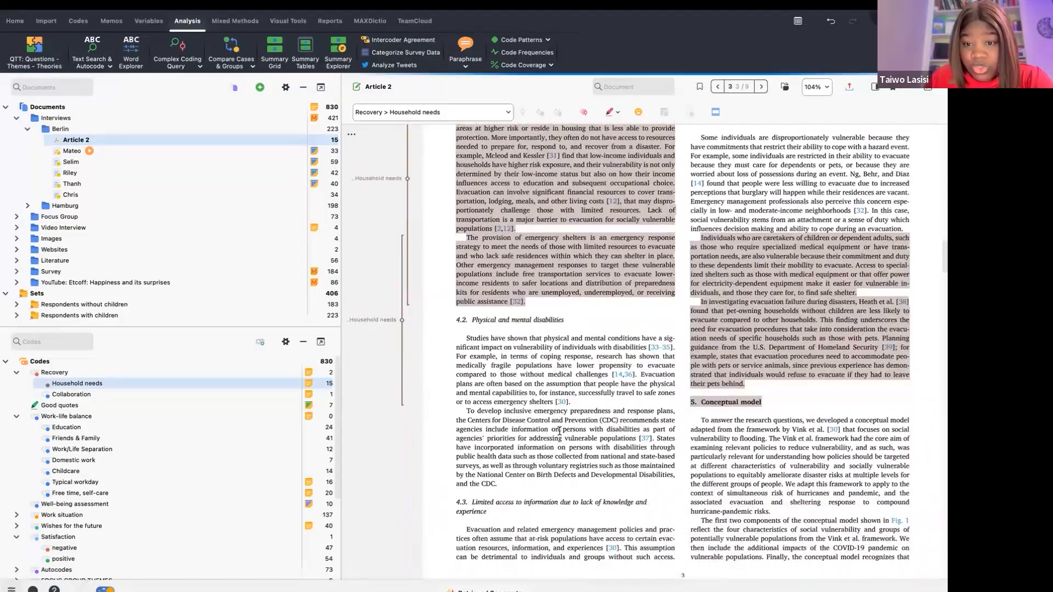
scroll(559, 432, "down", 20)
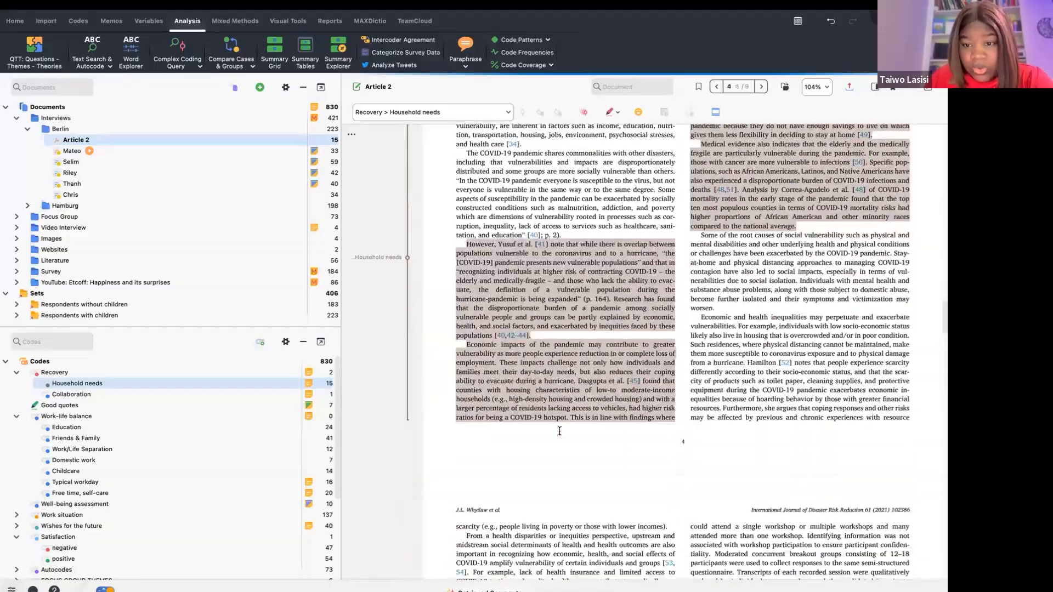
scroll(560, 432, "down", 20)
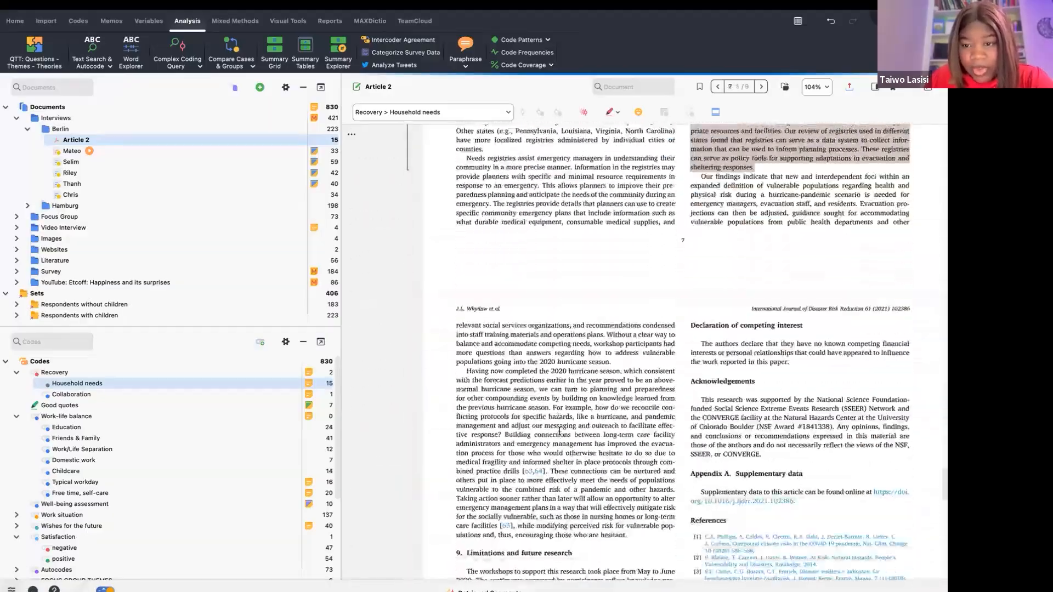
scroll(559, 432, "up", 20)
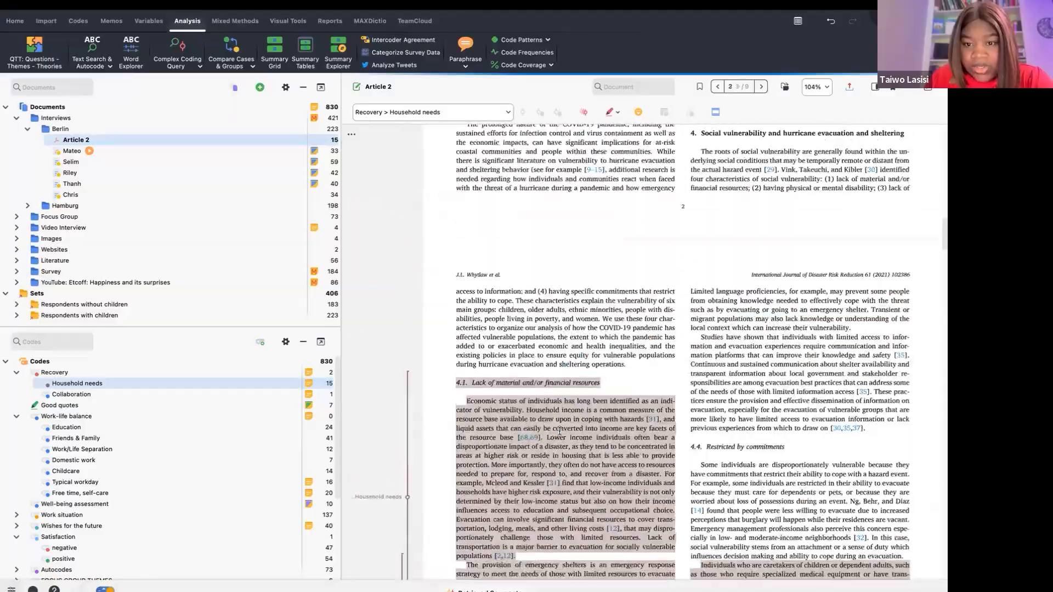
scroll(559, 432, "up", 20)
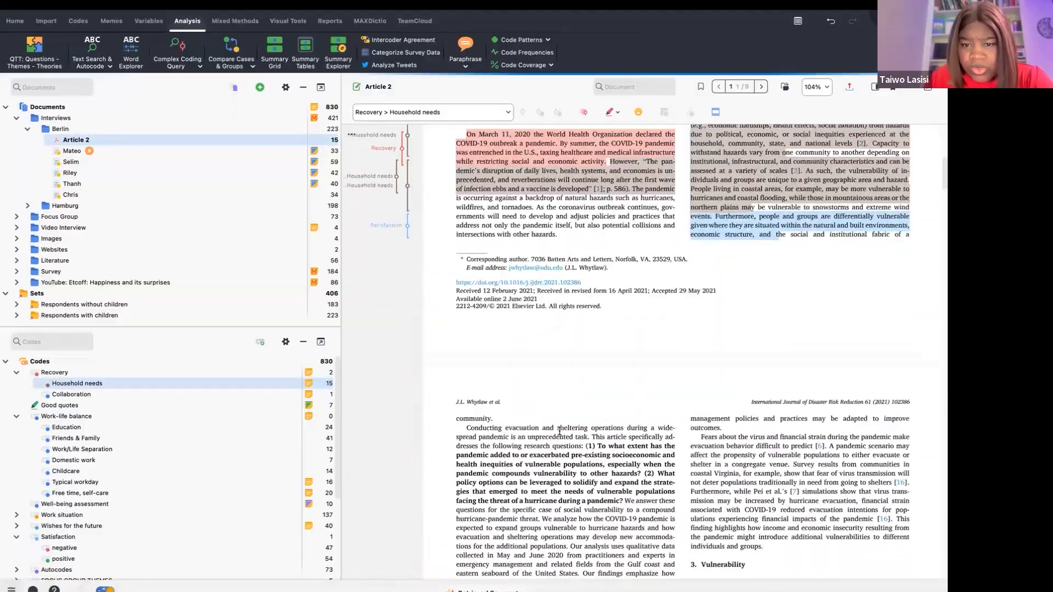
scroll(560, 431, "down", 5)
scroll(559, 431, "up", 5)
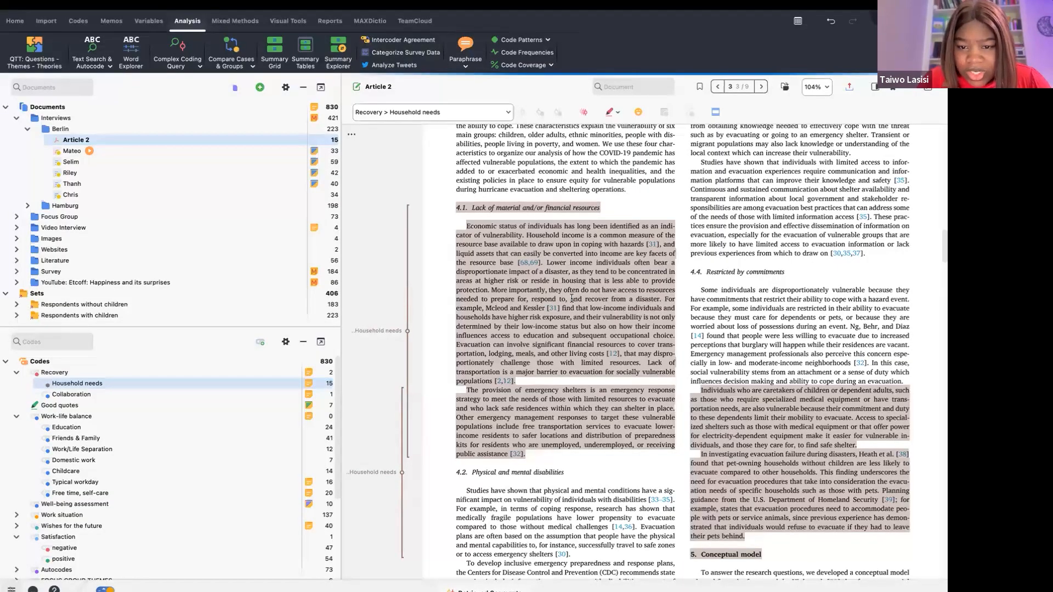
- Code the section 4.1 passage from "and recover from a disaster" to "to cover trans-" with the Collaboration subcode
left_click_drag(572, 299, 671, 339)
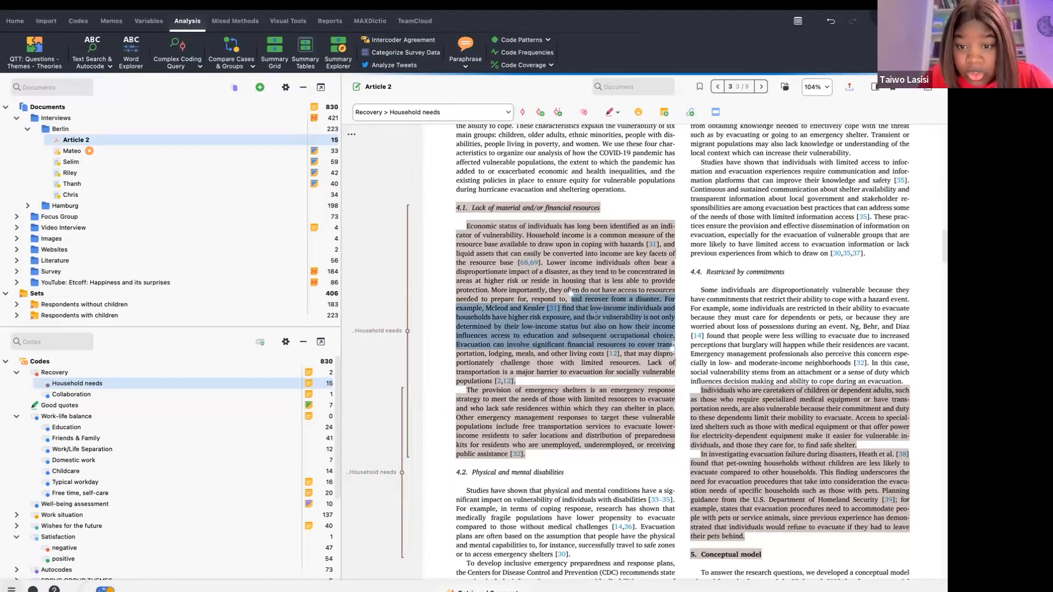
left_click_drag(181, 391, 141, 395)
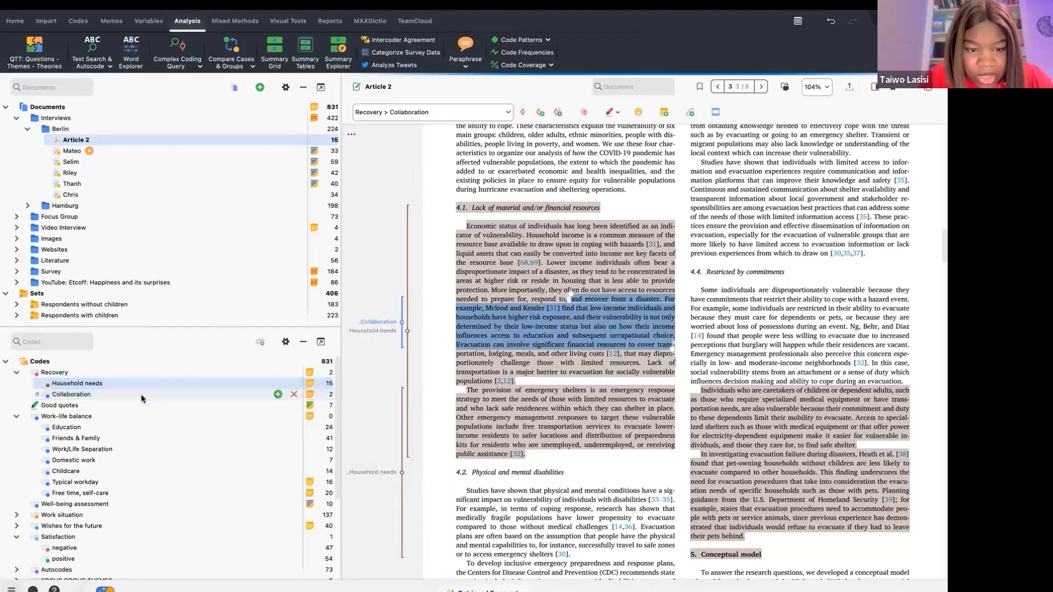
left_click(595, 360)
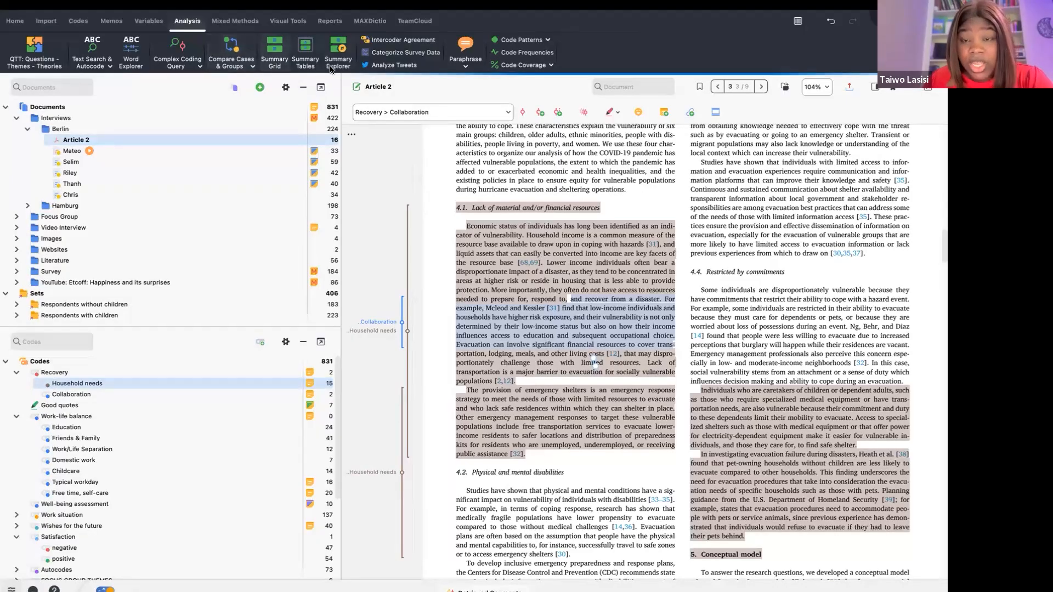
- Start an Intercoder Agreement and choose Interviews as the document group for both Coder 1 and Coder 2
left_click(415, 42)
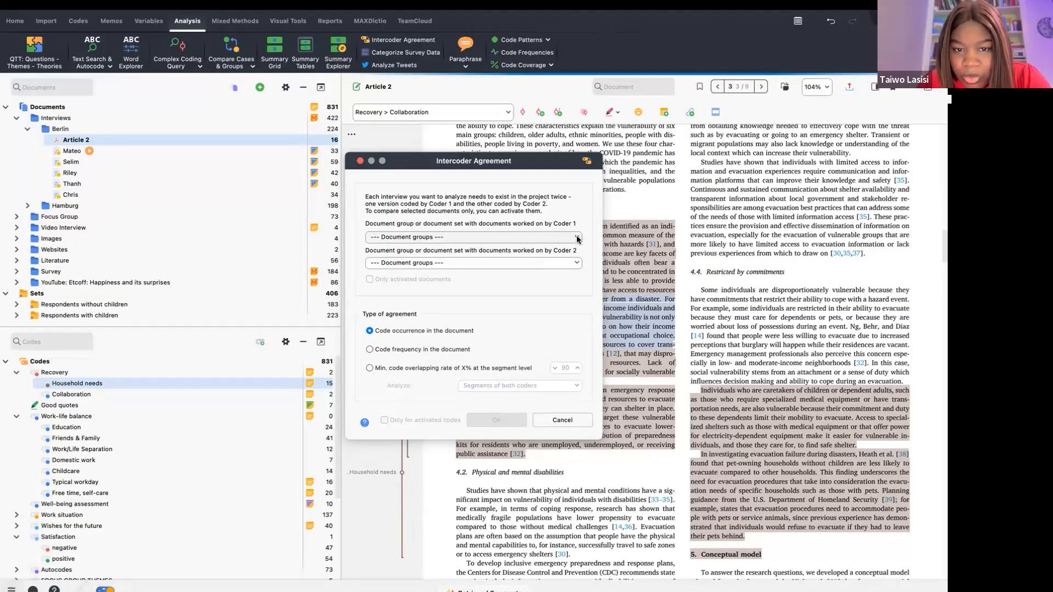
left_click(577, 238)
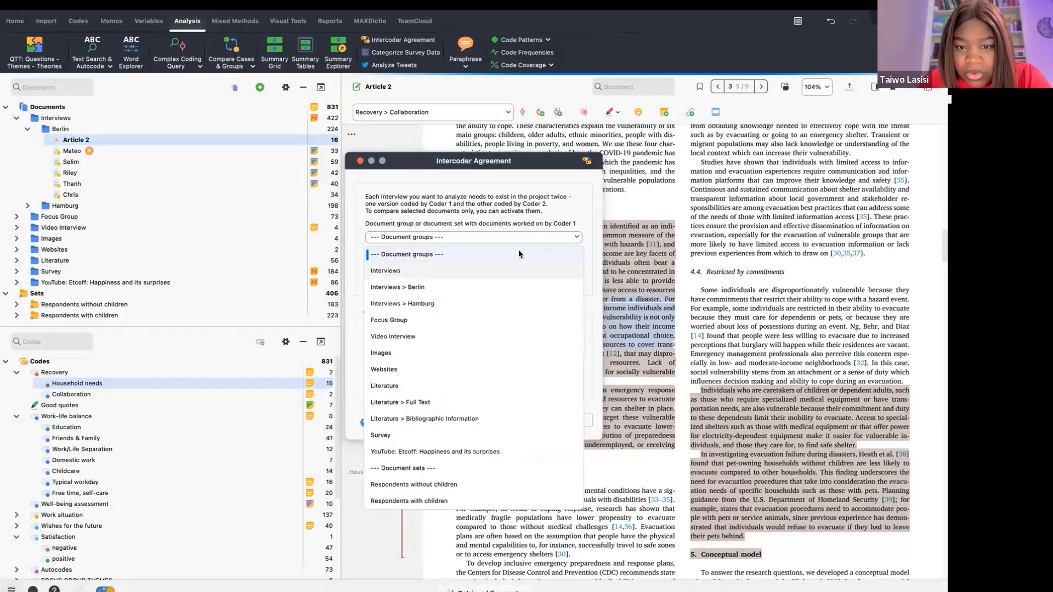
left_click(578, 239)
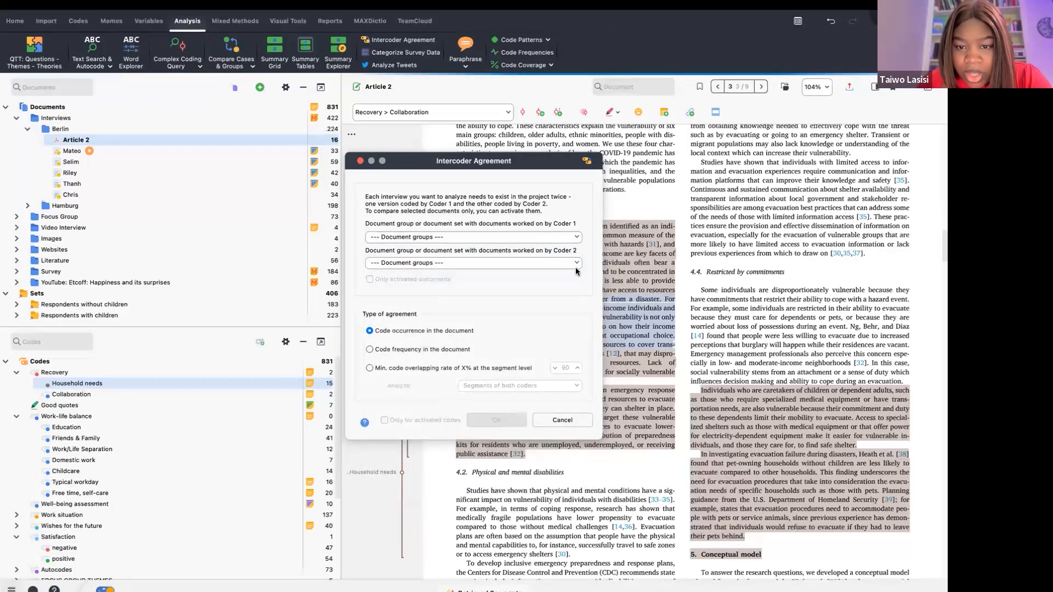
left_click(529, 265)
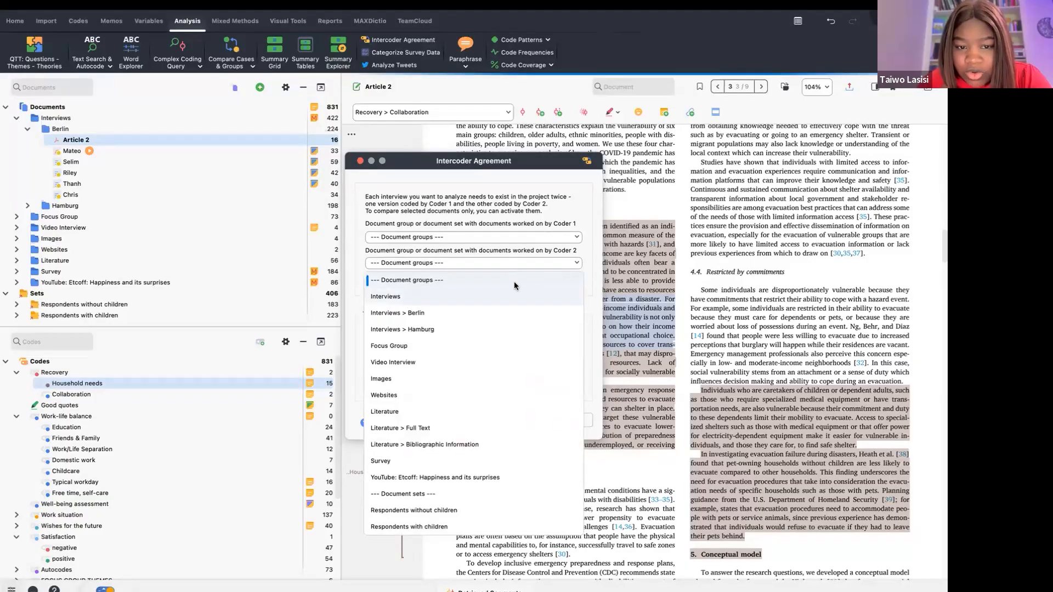
left_click(581, 264)
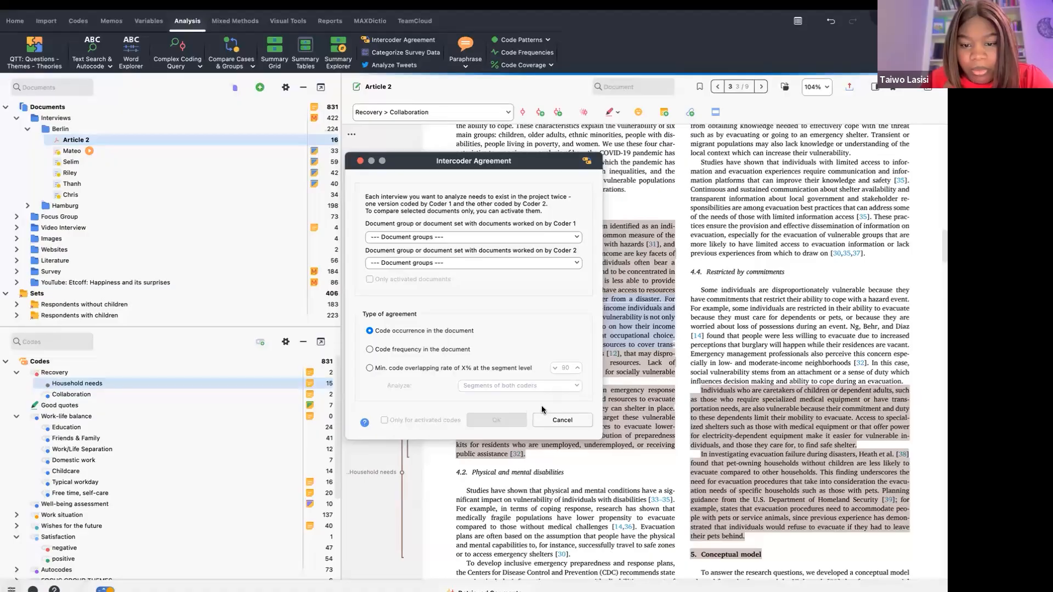
left_click(571, 236)
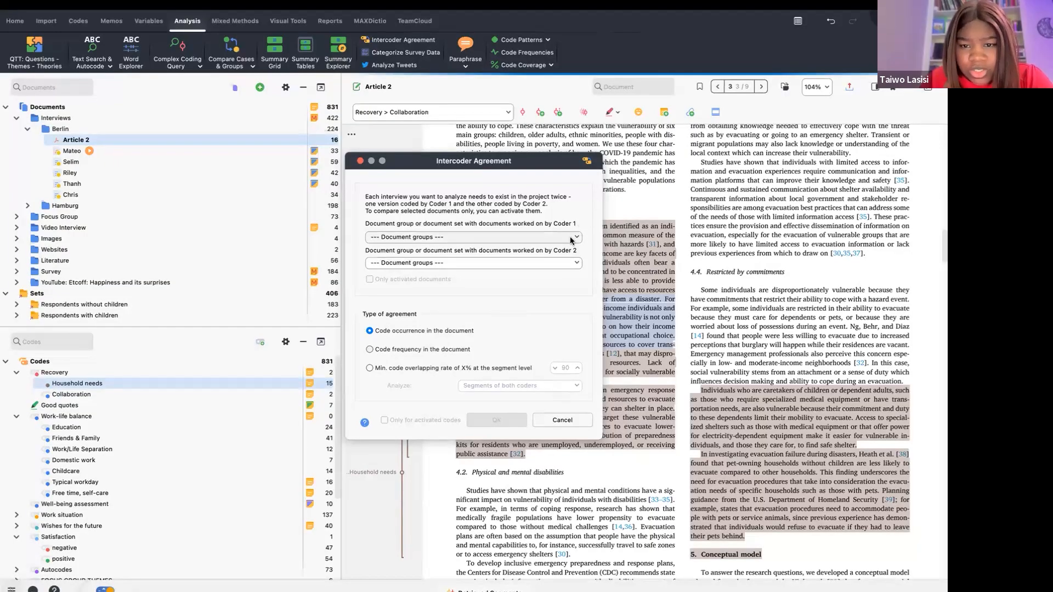
left_click(387, 270)
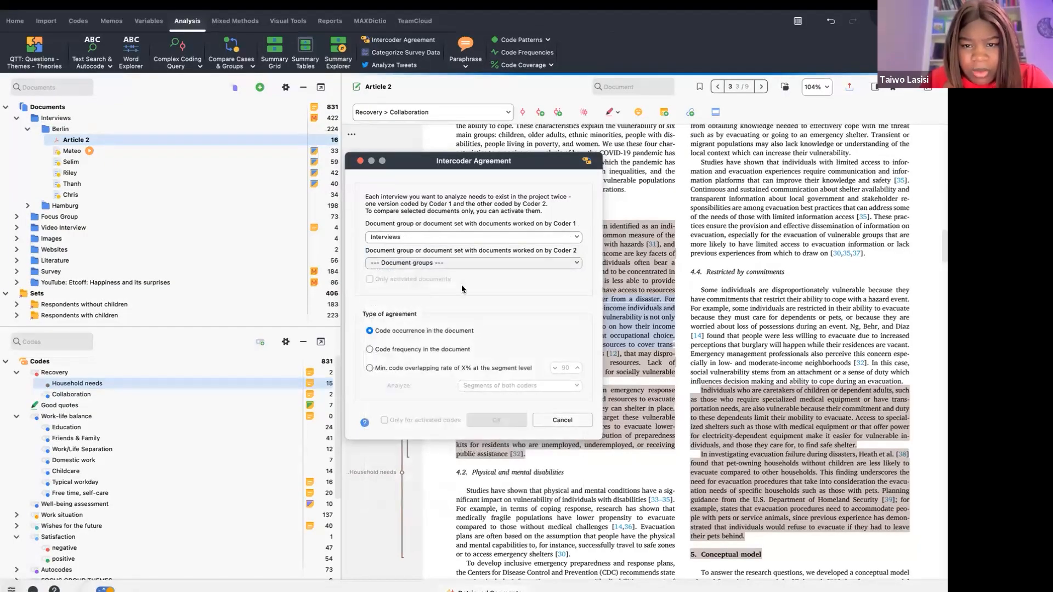
left_click(572, 263)
left_click(419, 296)
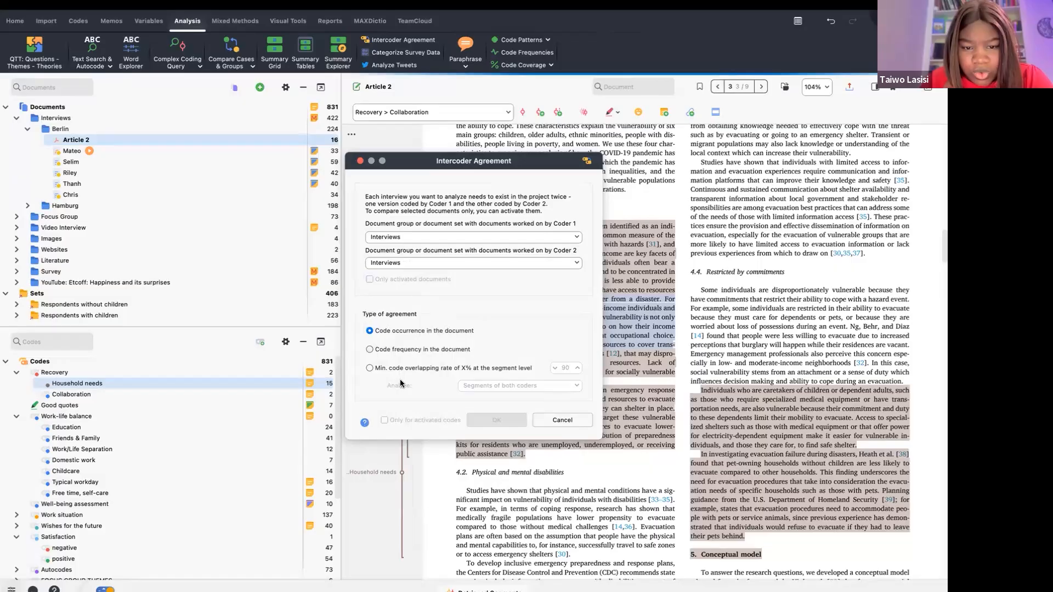
- Try the minimum code overlapping rate of 90% at segment level, analyzing segments of coder 1 and then of both coders
left_click(369, 369)
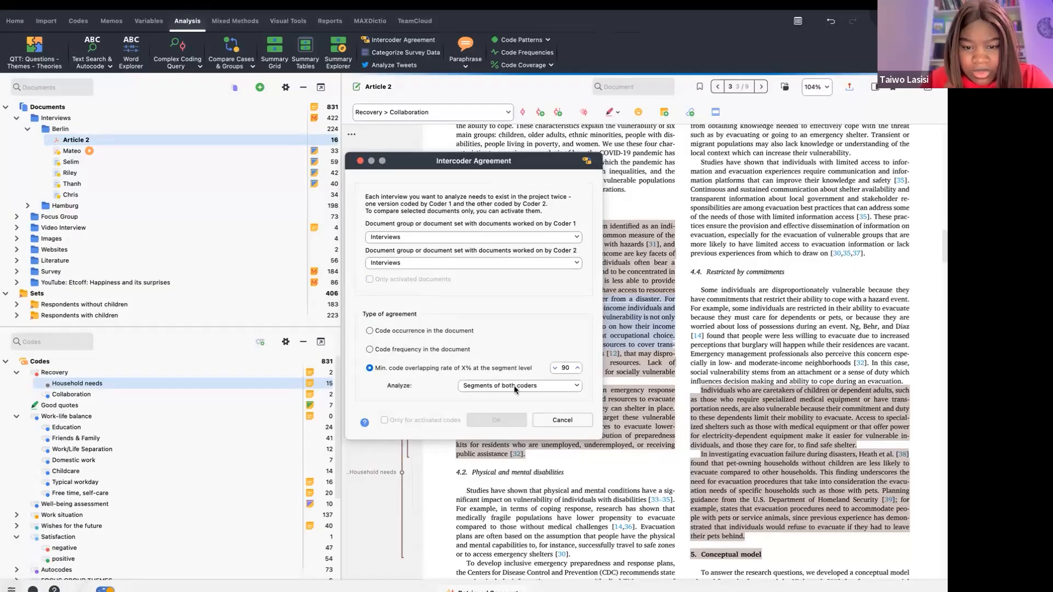
left_click(575, 385)
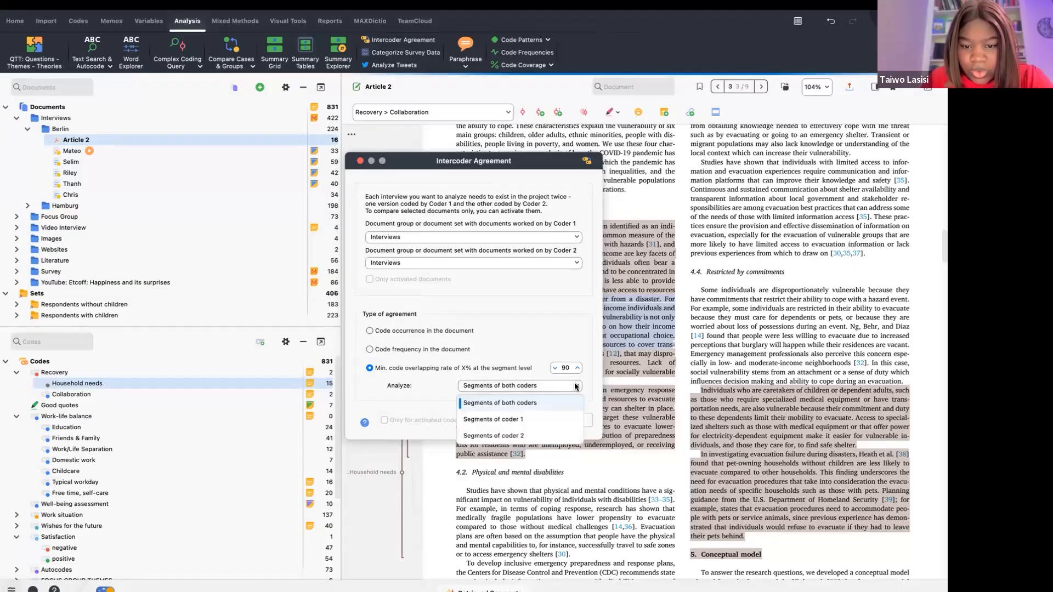
left_click(525, 404)
left_click(576, 385)
left_click(513, 420)
left_click(524, 385)
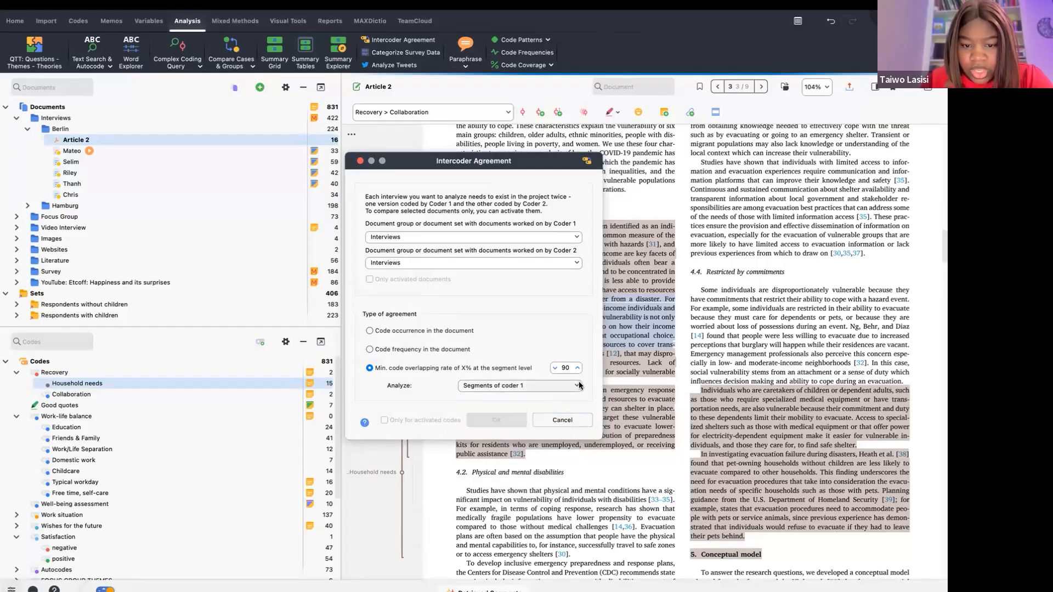
left_click(524, 403)
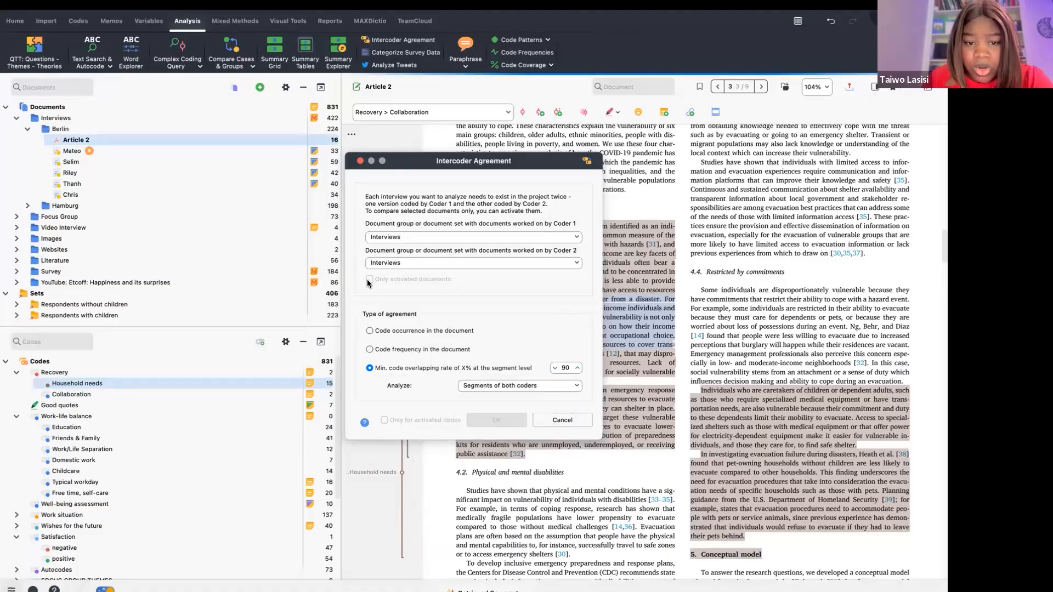
- Switch the type of agreement to Code frequency in the document
left_click(370, 331)
left_click(369, 349)
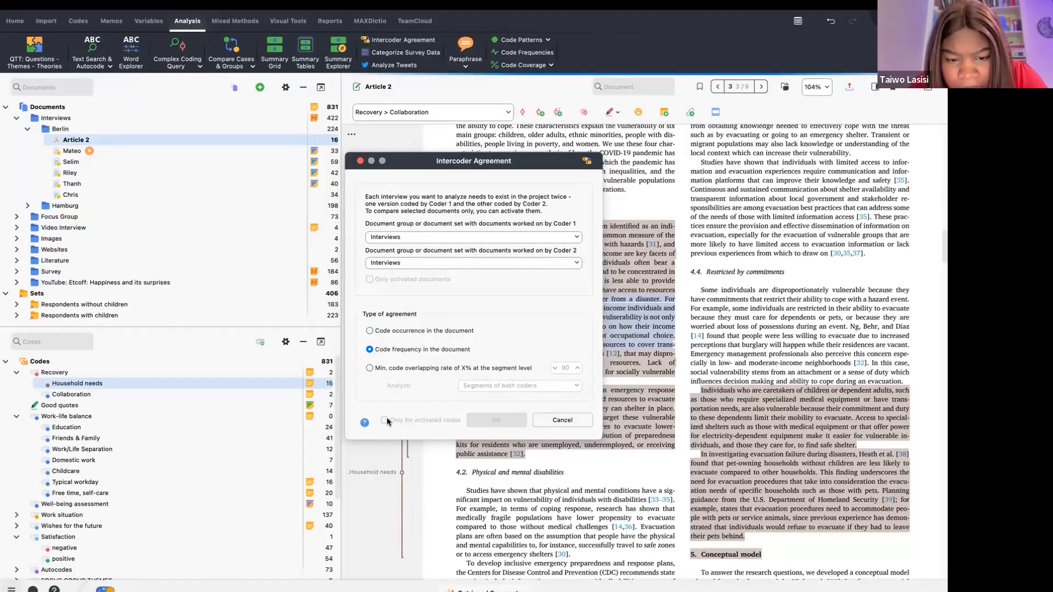
- Open the online help for Intercoder Agreement, switch back to MAXQDA and close the Intercoder Agreement dialog
left_click(365, 422)
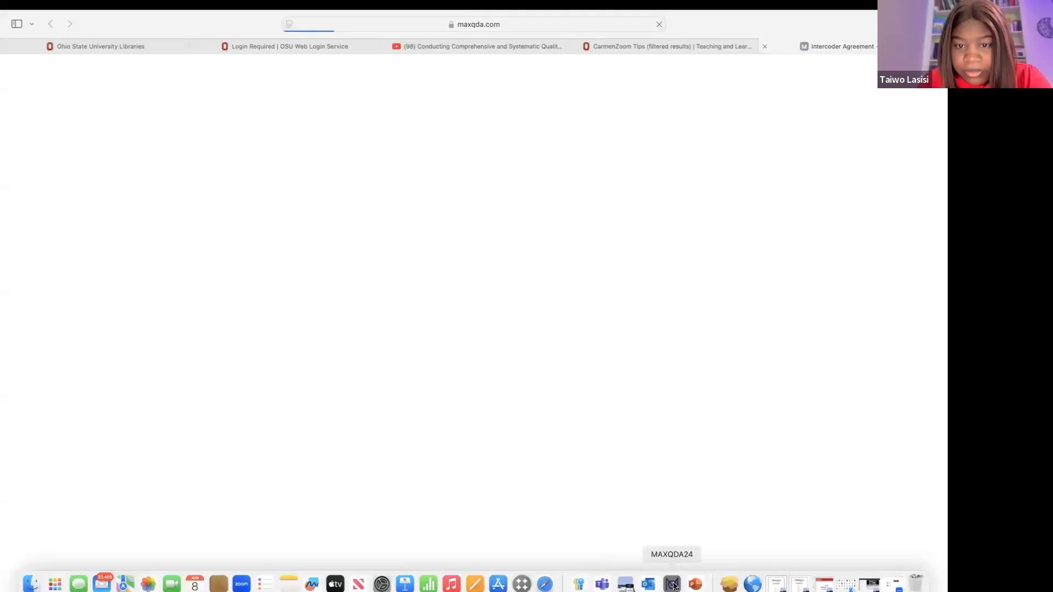
left_click(671, 583)
left_click(360, 161)
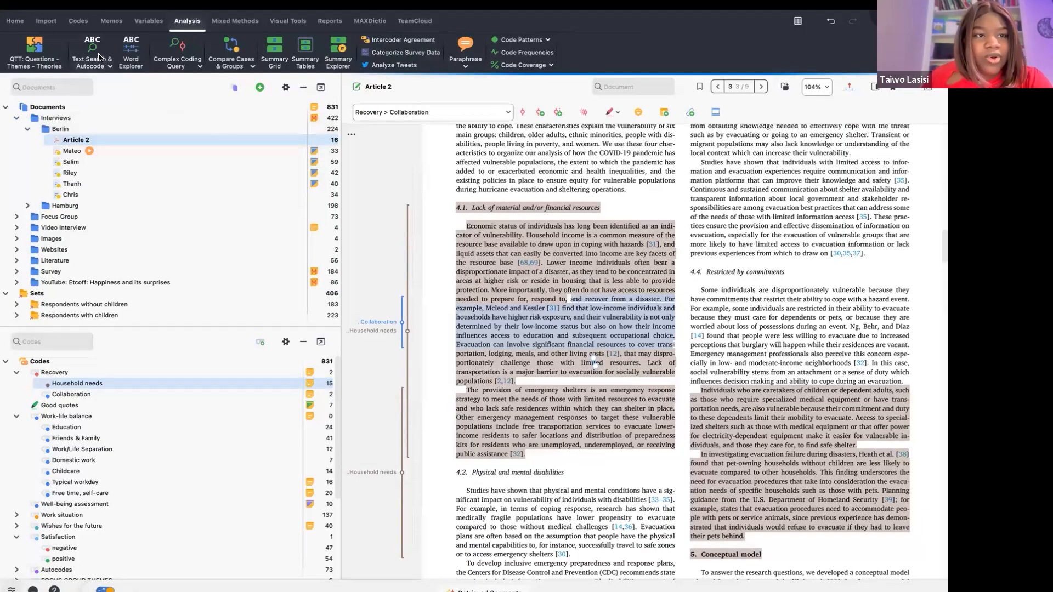
- View the Save Project As dialog for the Work Life Balance project and dismiss it without saving
left_click(14, 21)
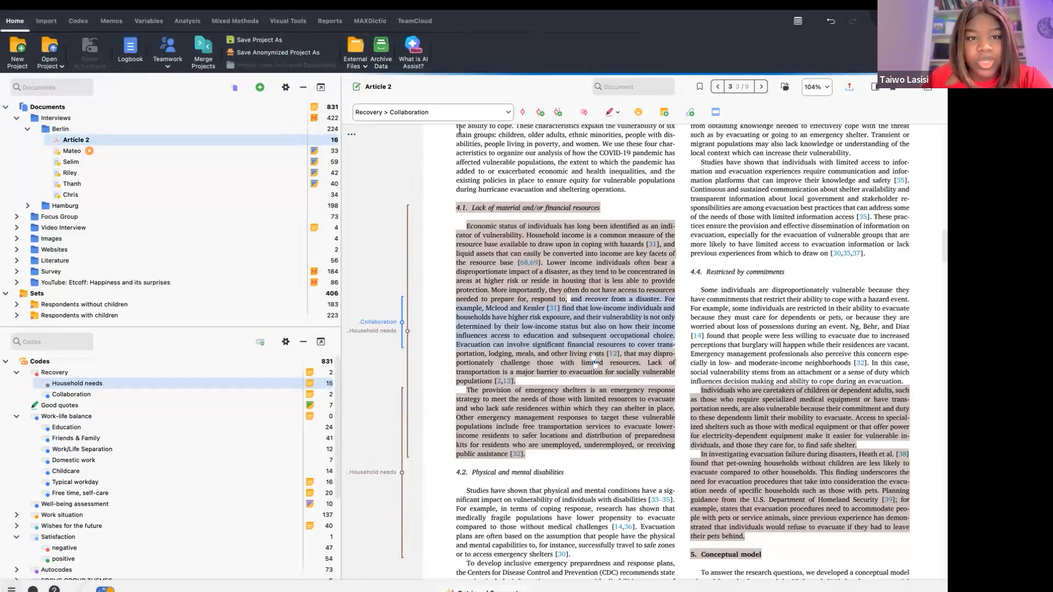
left_click(234, 87)
left_click(242, 56)
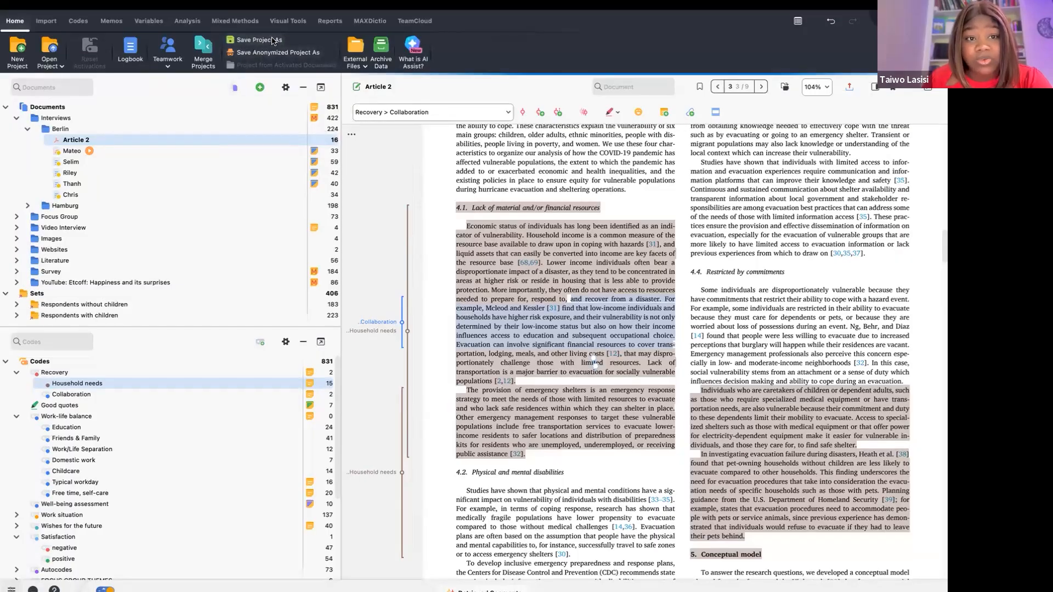
left_click(269, 40)
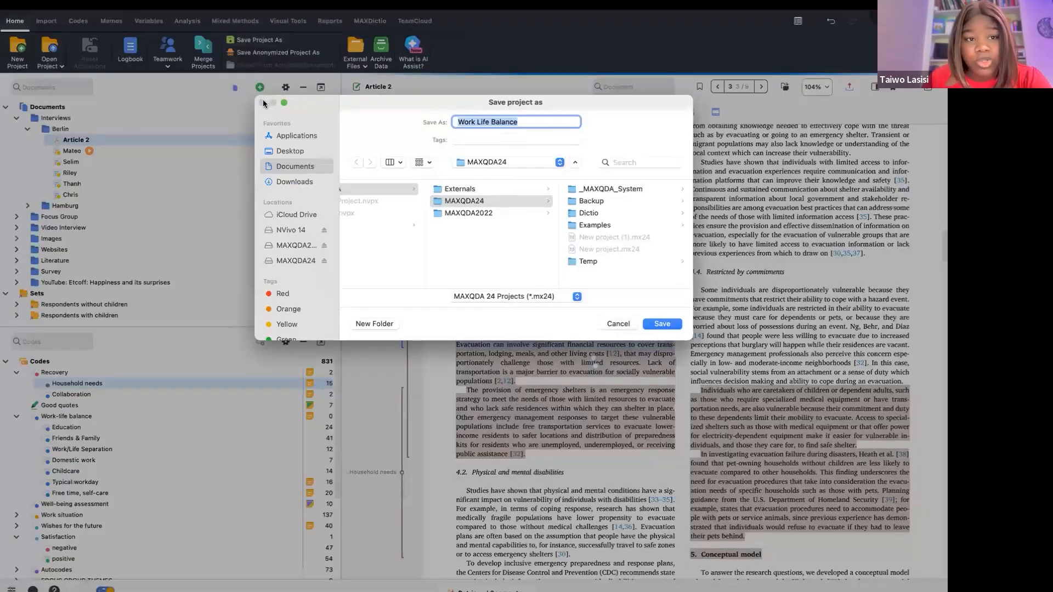
left_click(618, 324)
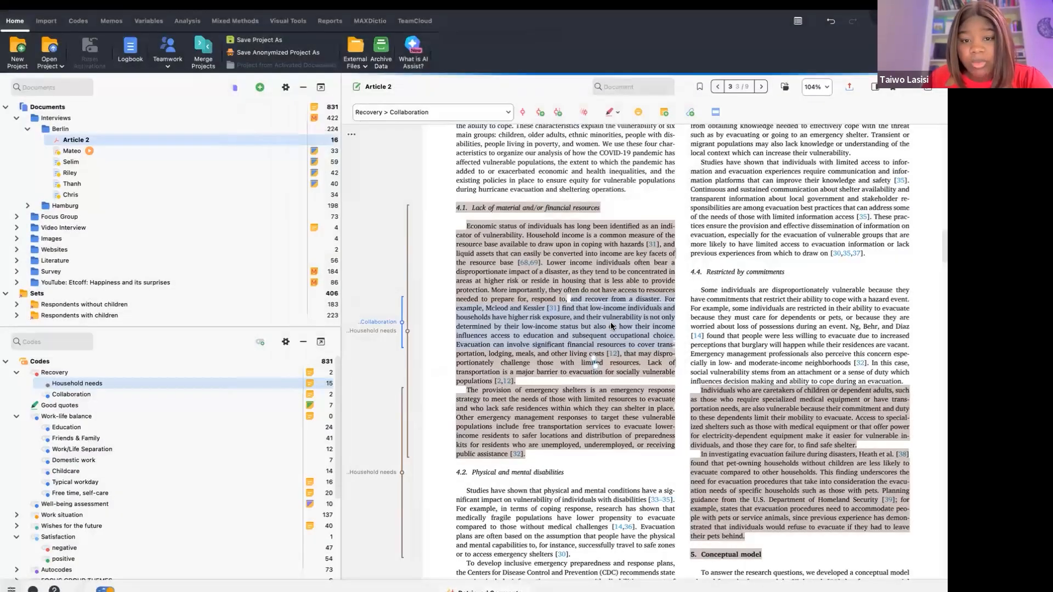